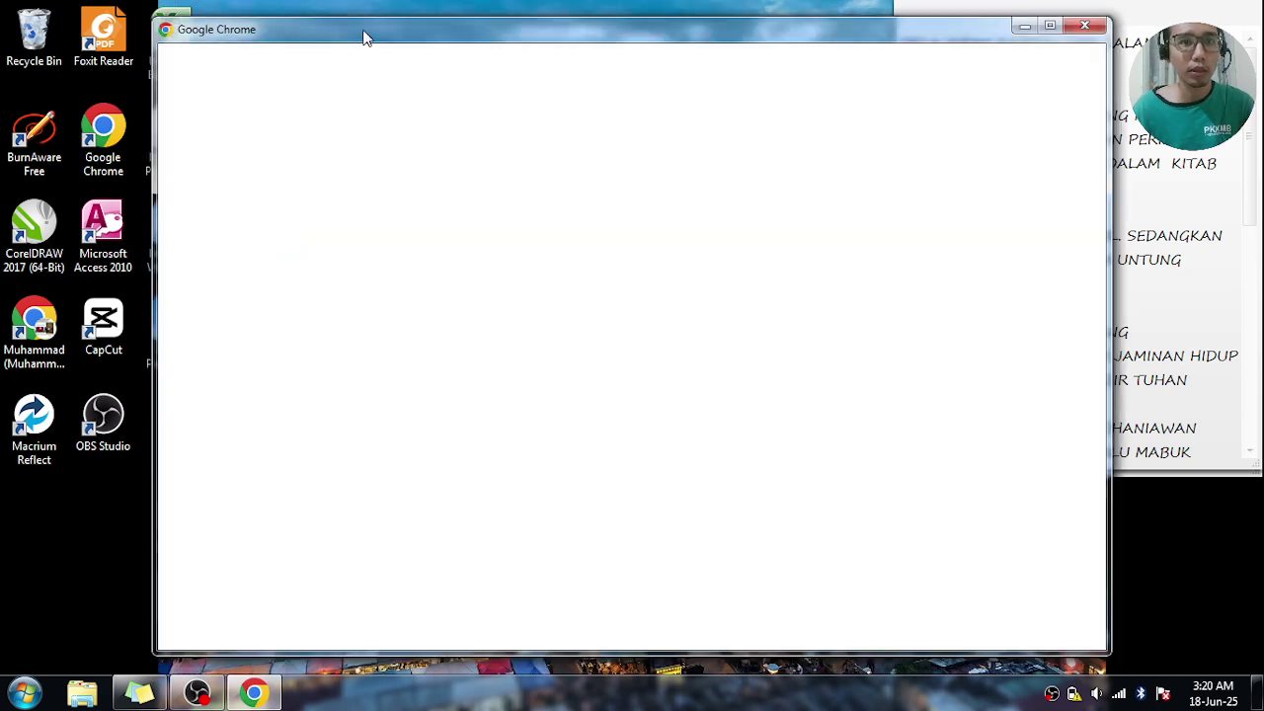
# Maximize the Chrome window and open the first listed user profile, dismissing the Windows update notice
pyautogui.moveTo(366, 36); pyautogui.dragTo(334, 39)
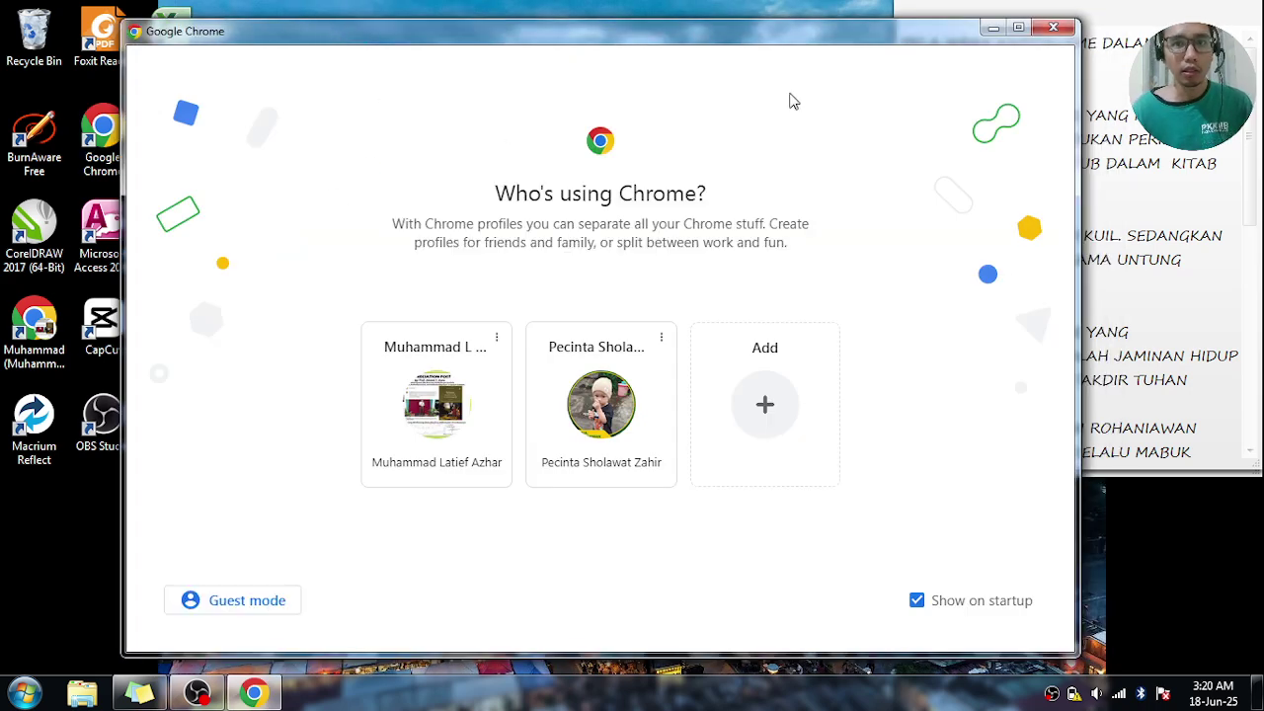
pyautogui.click(1019, 27)
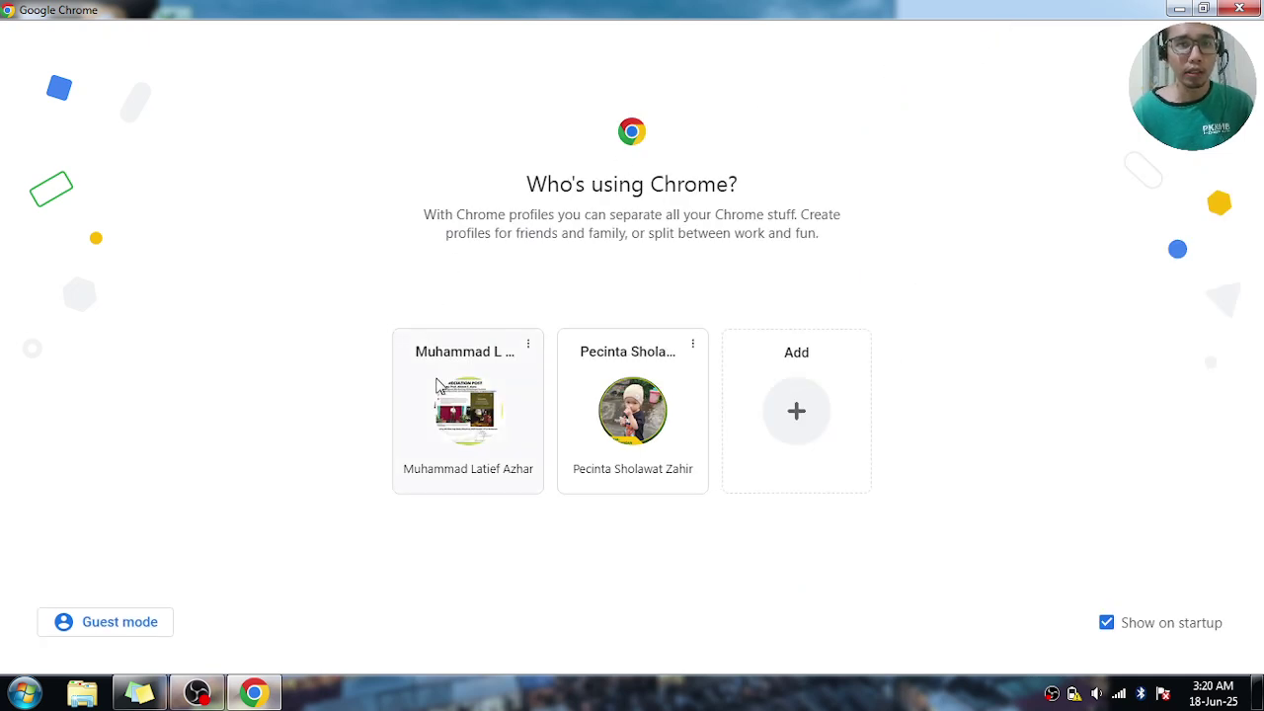
pyautogui.click(461, 406)
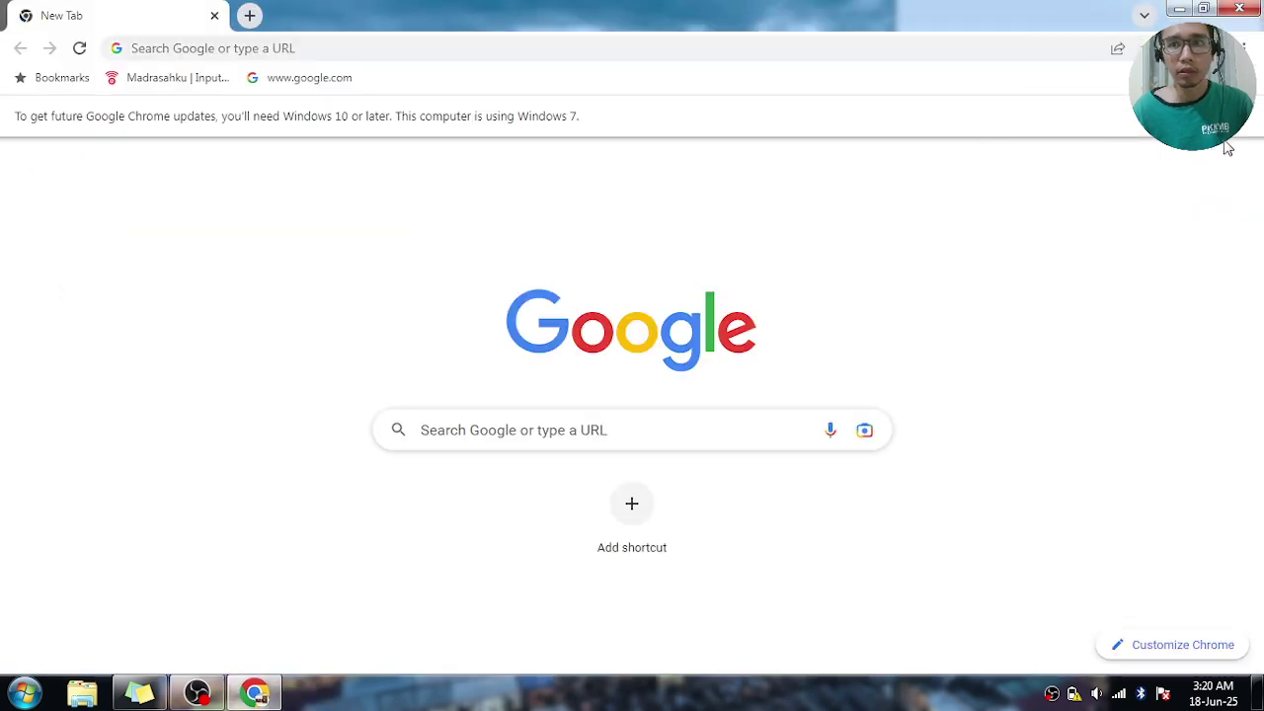
pyautogui.click(1249, 123)
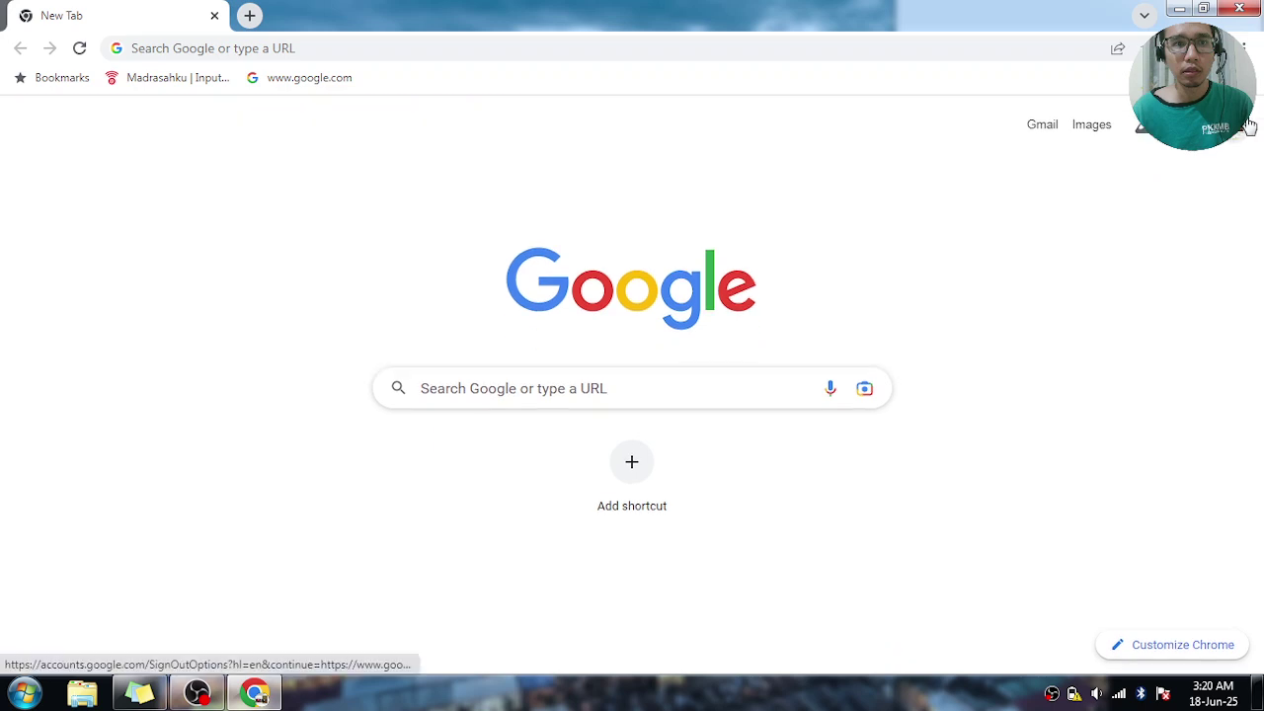
# Search Google for "spreadsheet" and open the "Google Spreadsheet: Login" result to create a blank spreadsheet
pyautogui.click(353, 47)
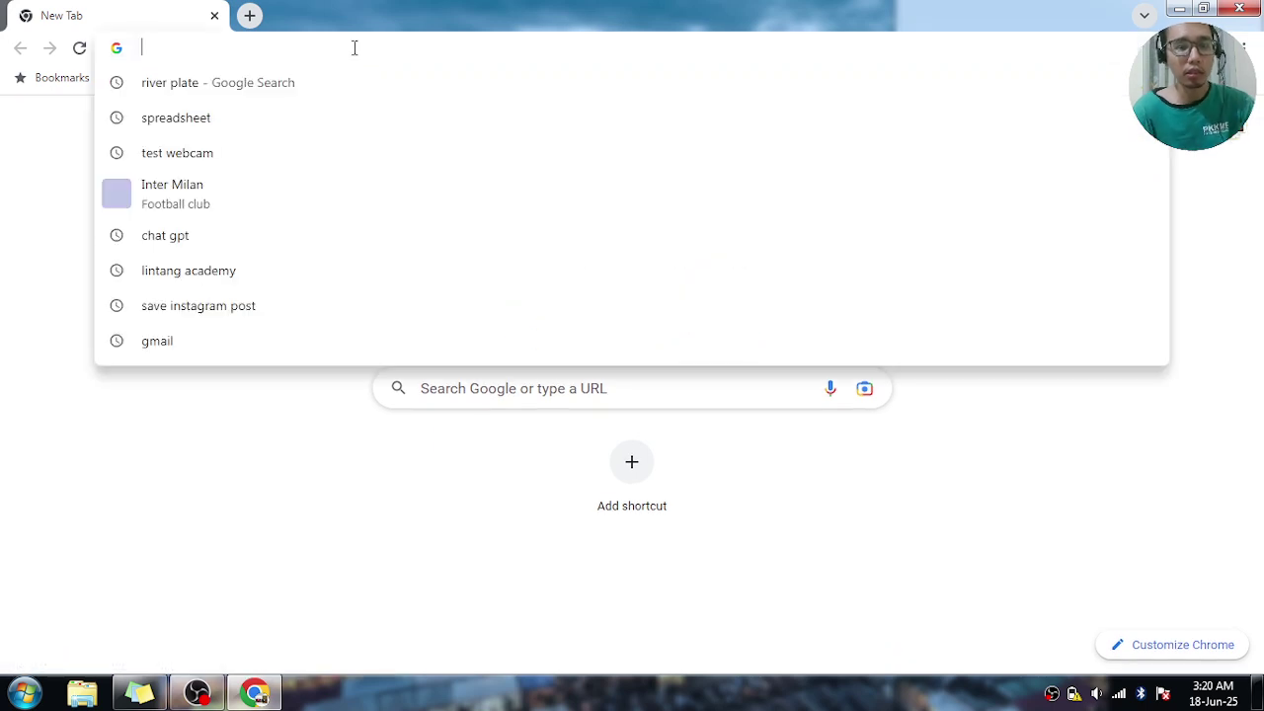
pyautogui.write('sp')
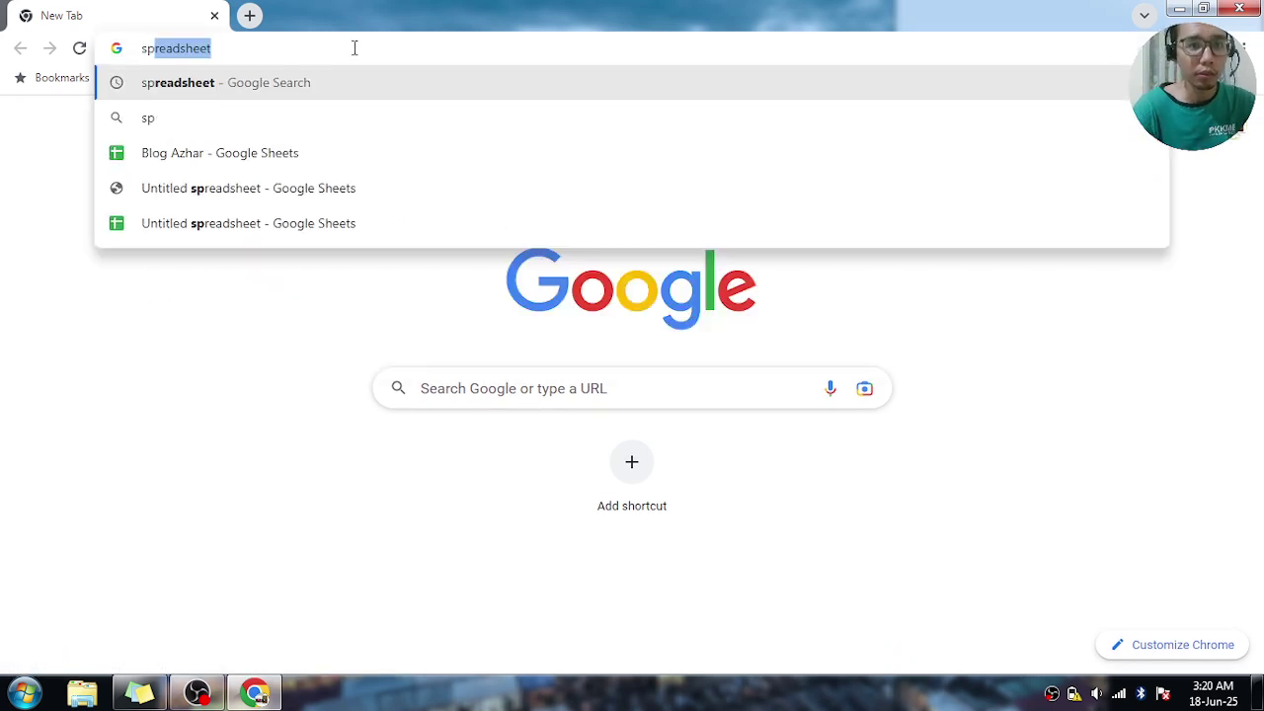
pyautogui.click(217, 89)
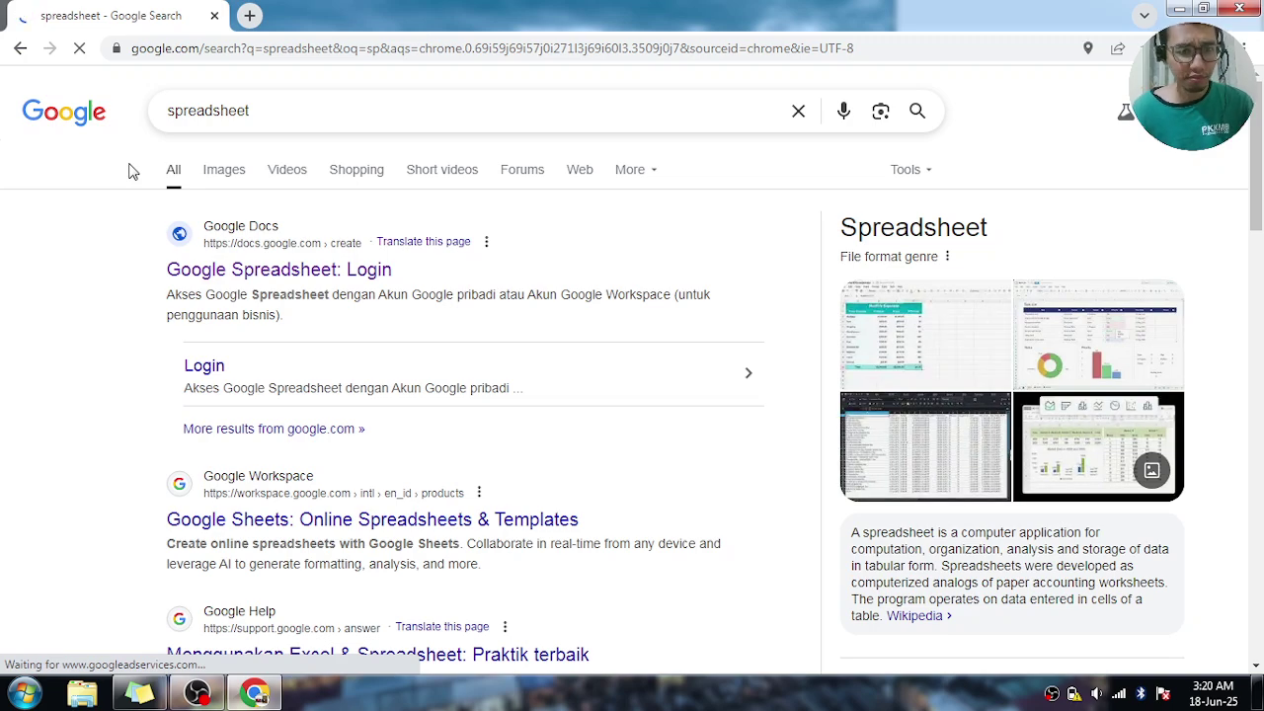
pyautogui.scroll(-10, 147, 294)
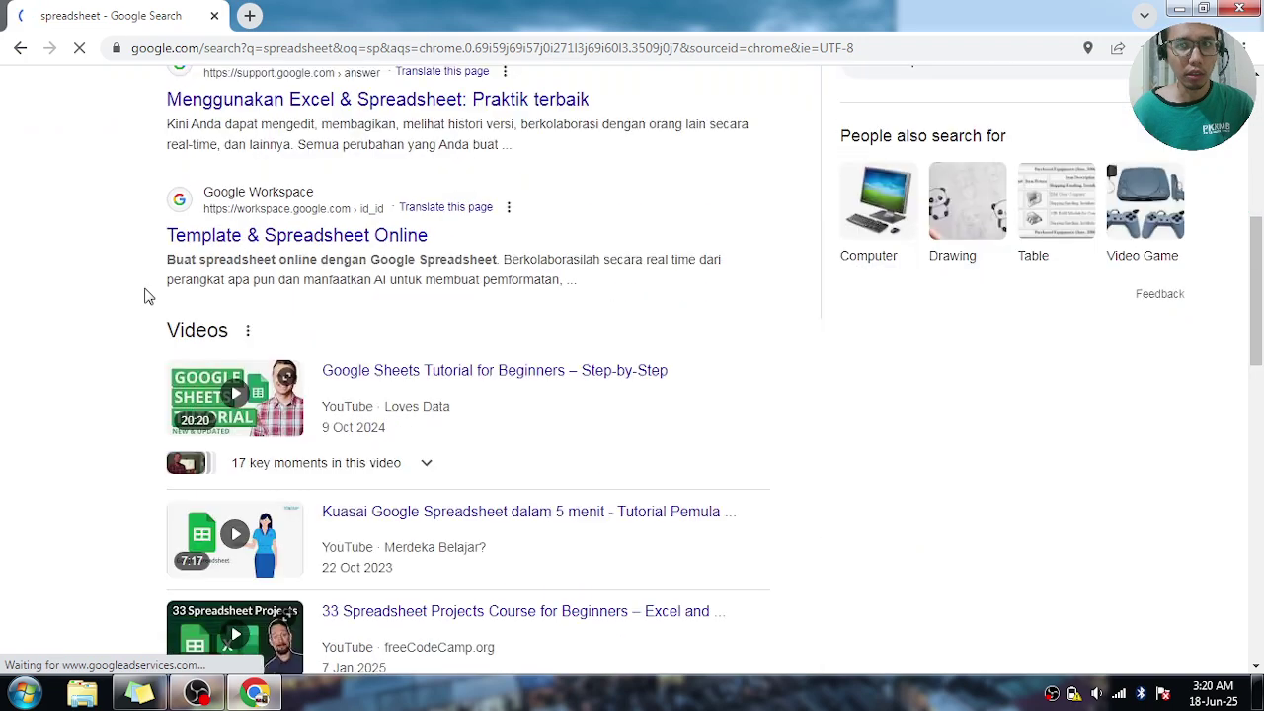
pyautogui.scroll(-4, 149, 295)
pyautogui.scroll(15, 150, 301)
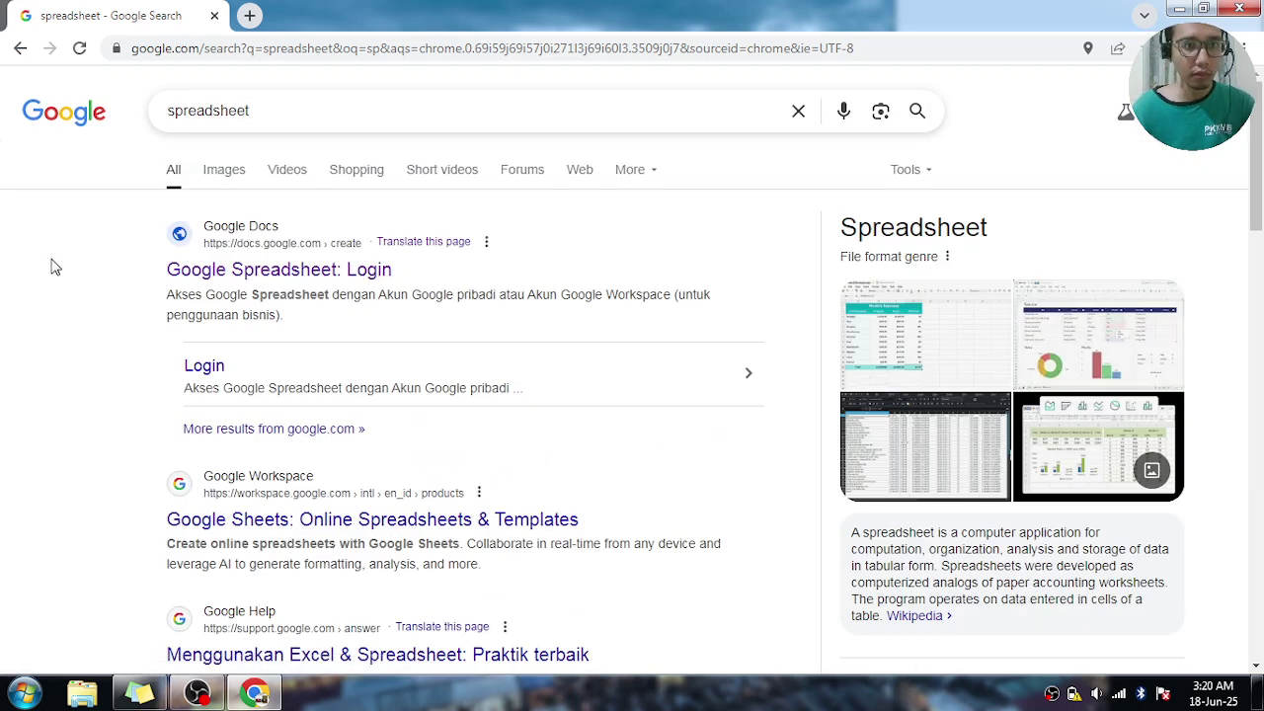
pyautogui.click(275, 282)
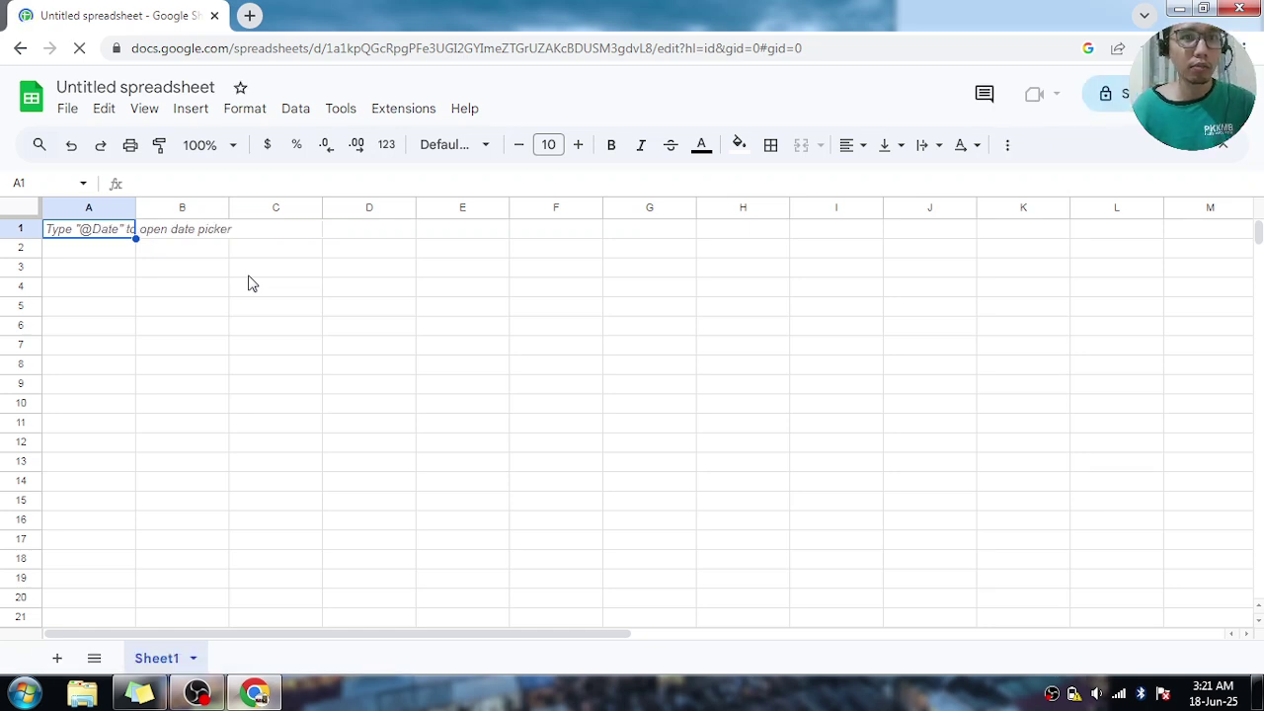
# Enter the heading Penjumlahan in cell B2 and Pengurangan in cell C2
pyautogui.click(200, 254)
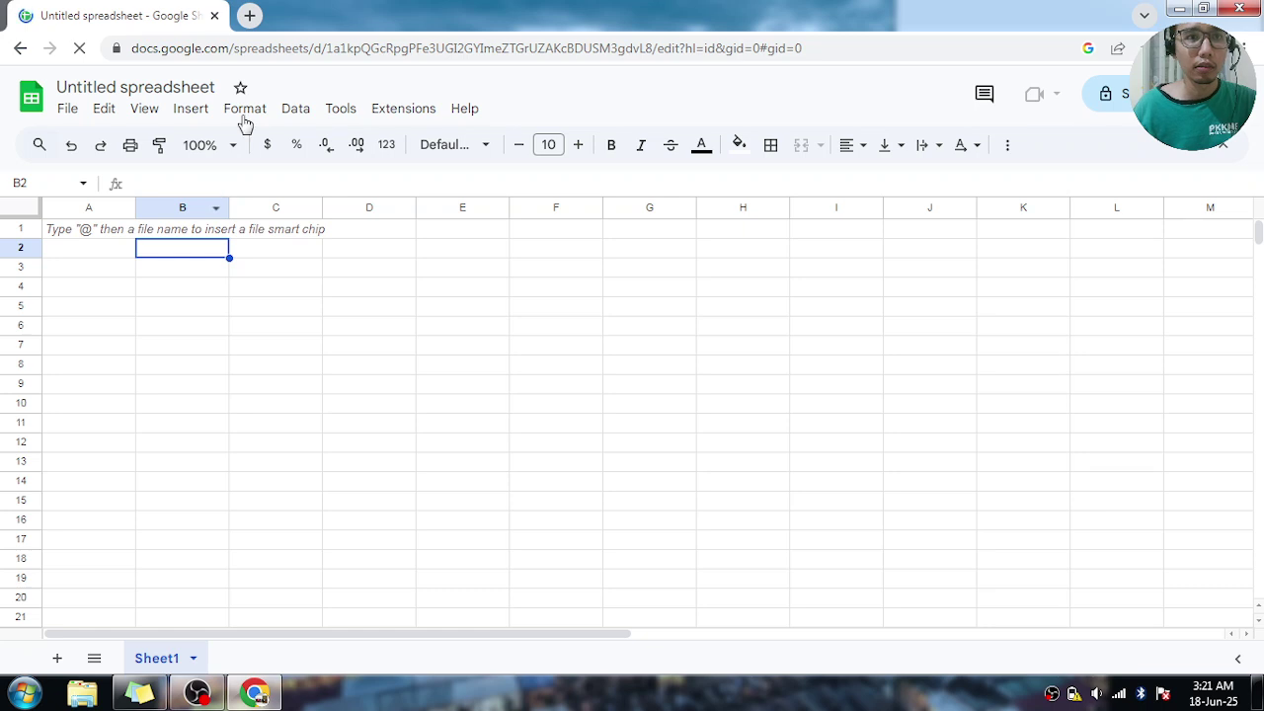
pyautogui.write('Pe')
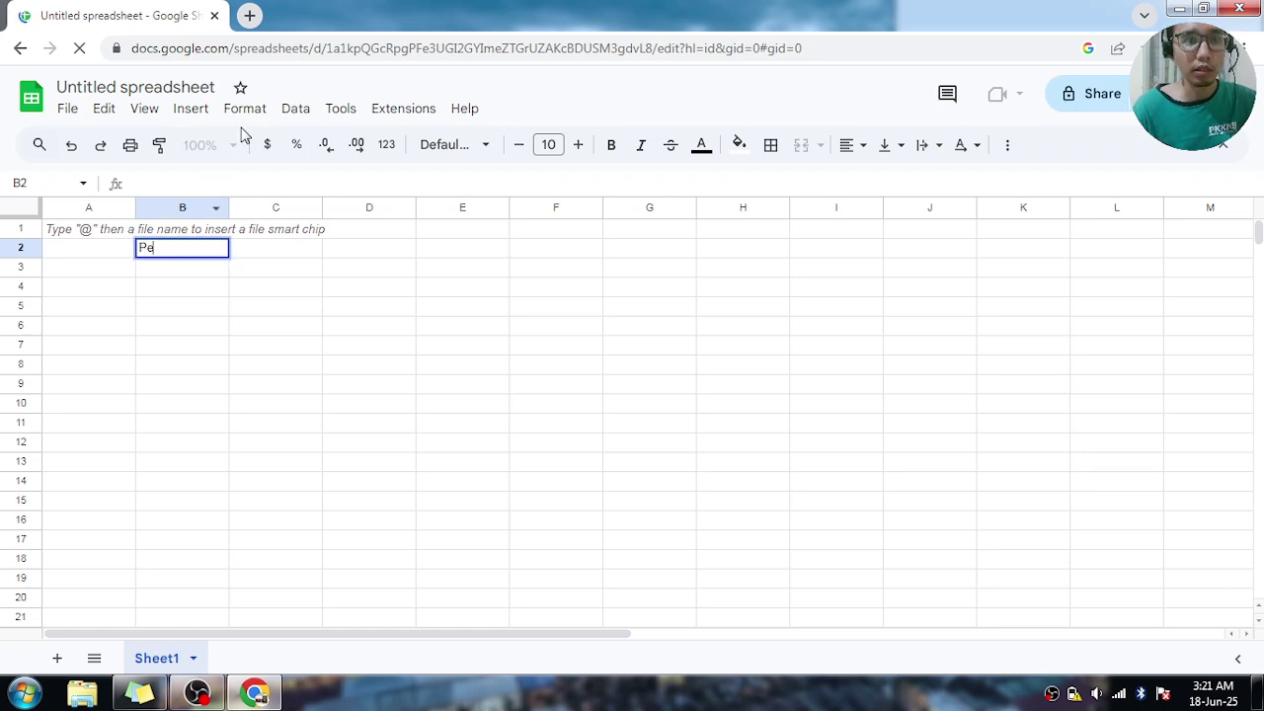
pyautogui.write('njumlah')
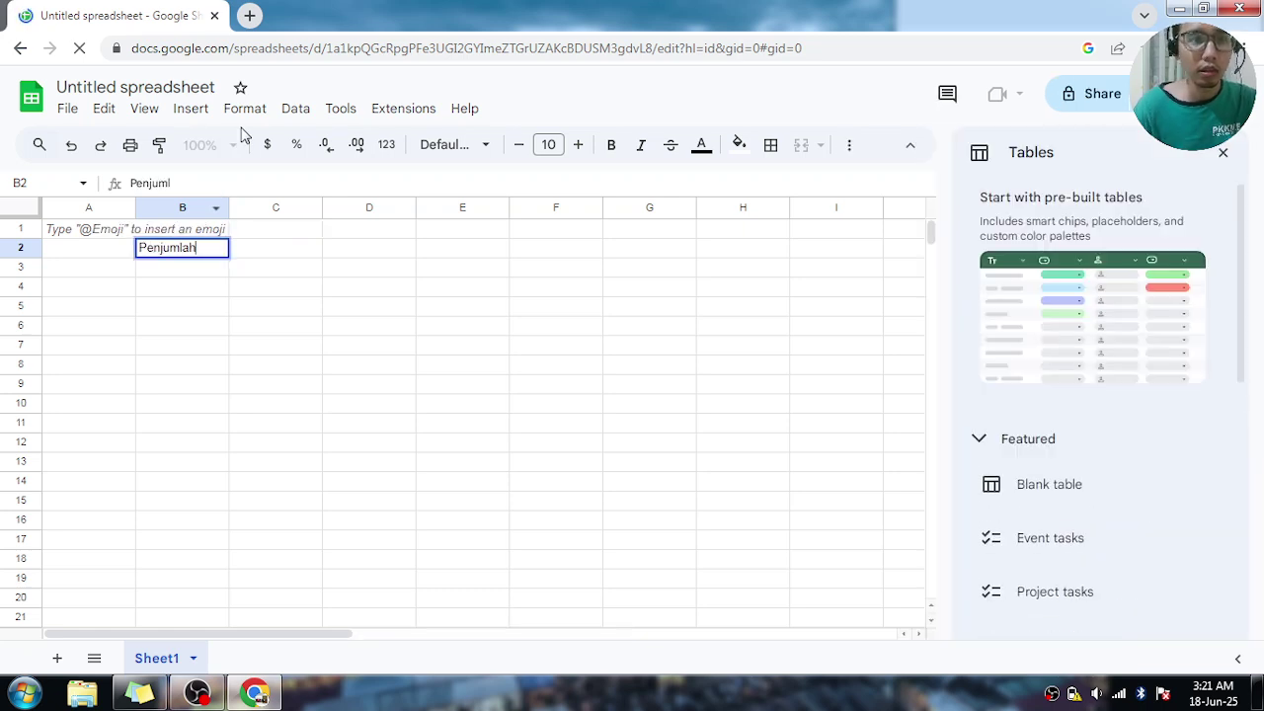
pyautogui.write('an')
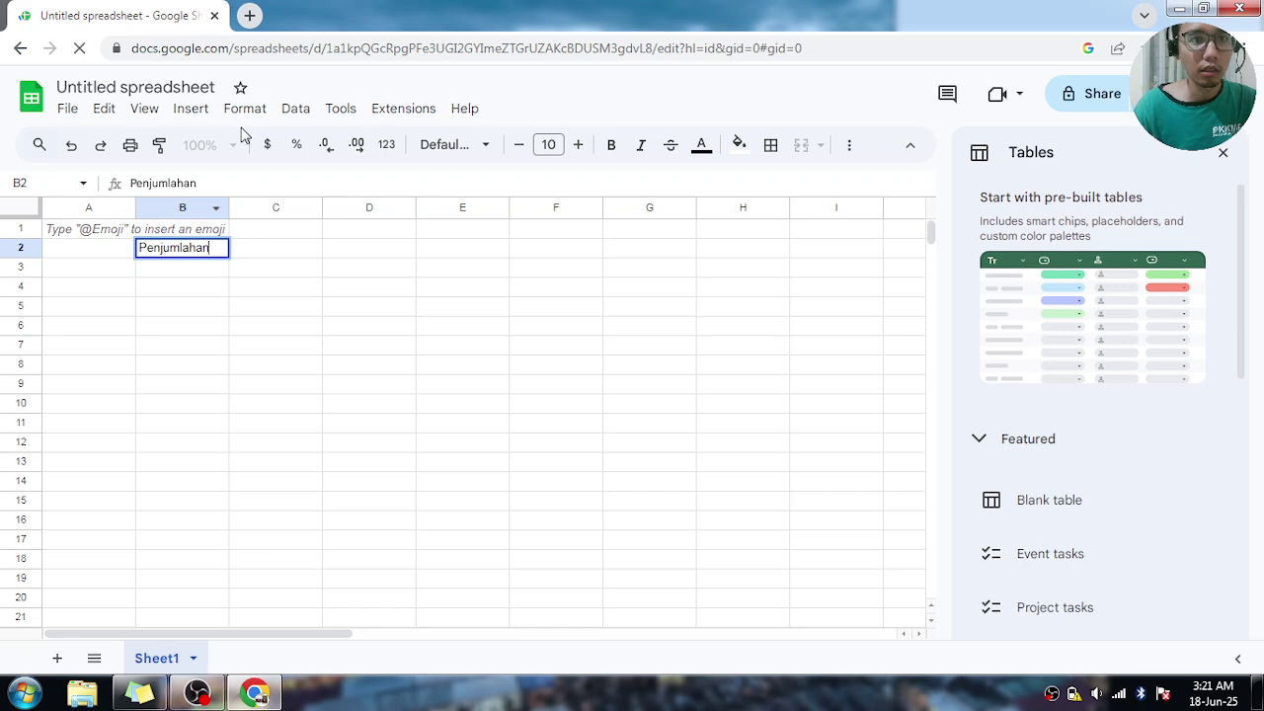
pyautogui.click(289, 259)
pyautogui.write('Peng')
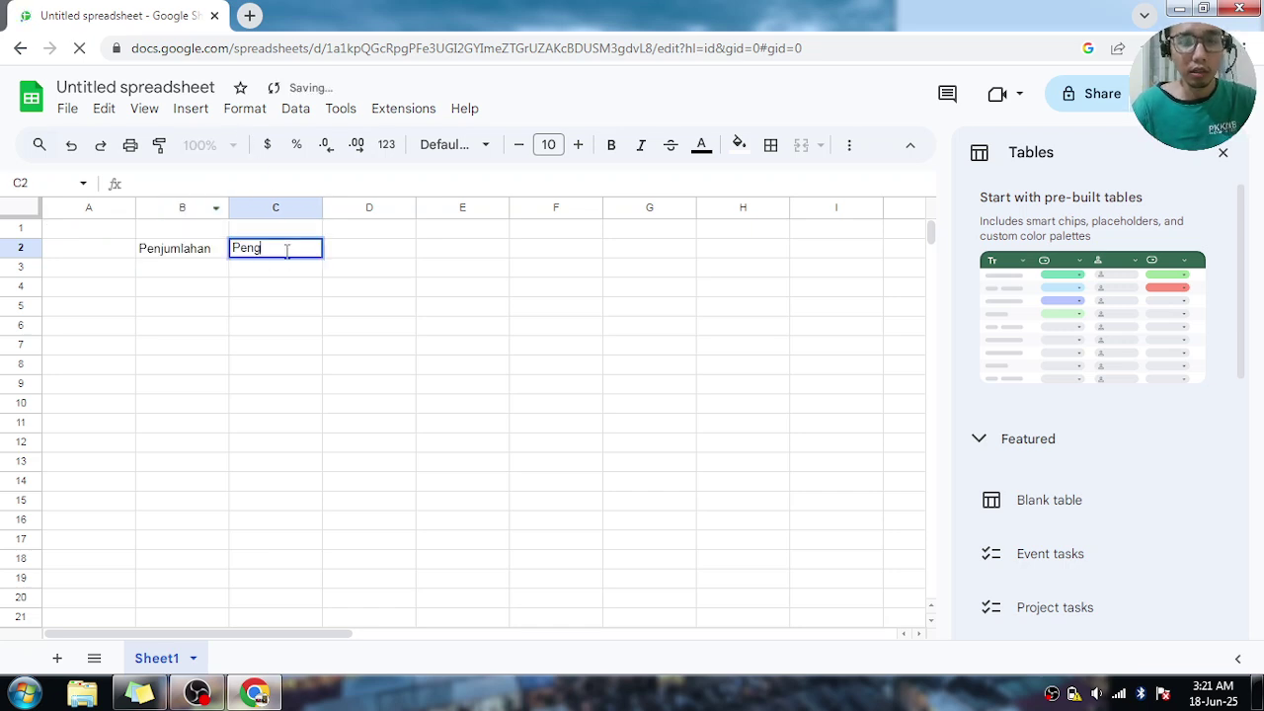
pyautogui.write('urangan')
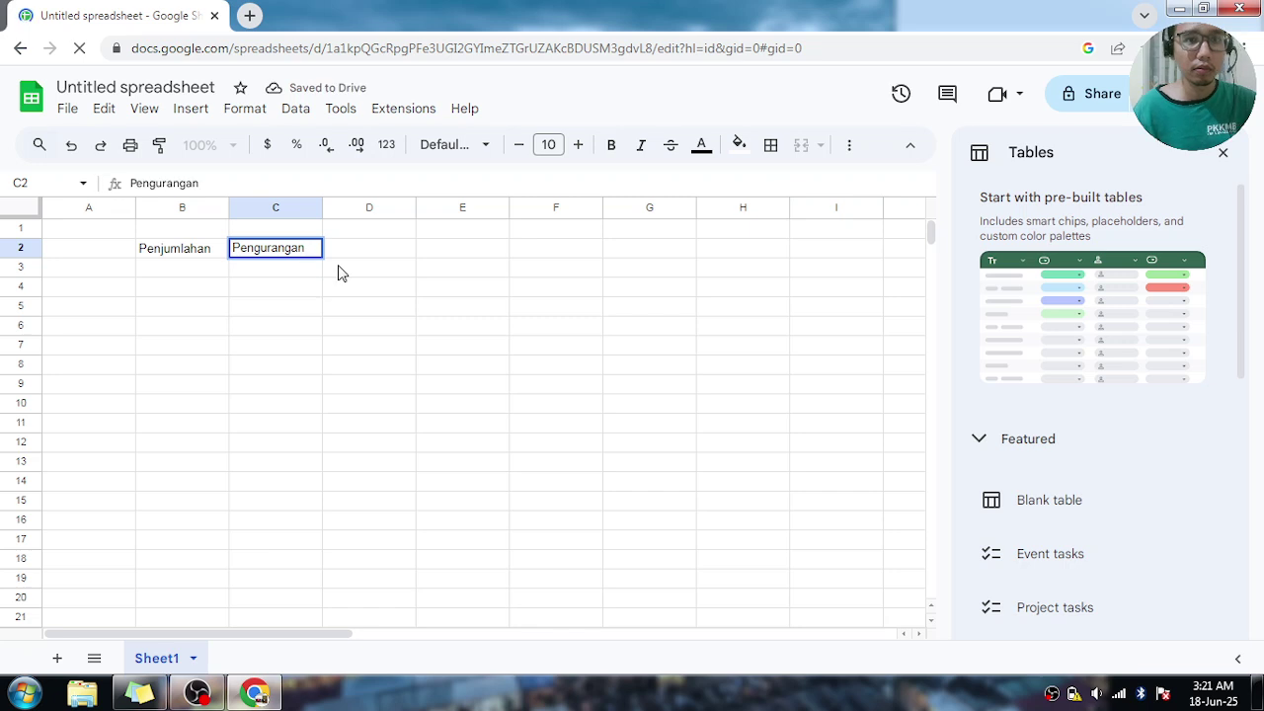
# Enter the heading Pembagian in cell D2 and Perkalian in cell E2
pyautogui.click(362, 253)
pyautogui.write('Pembagian')
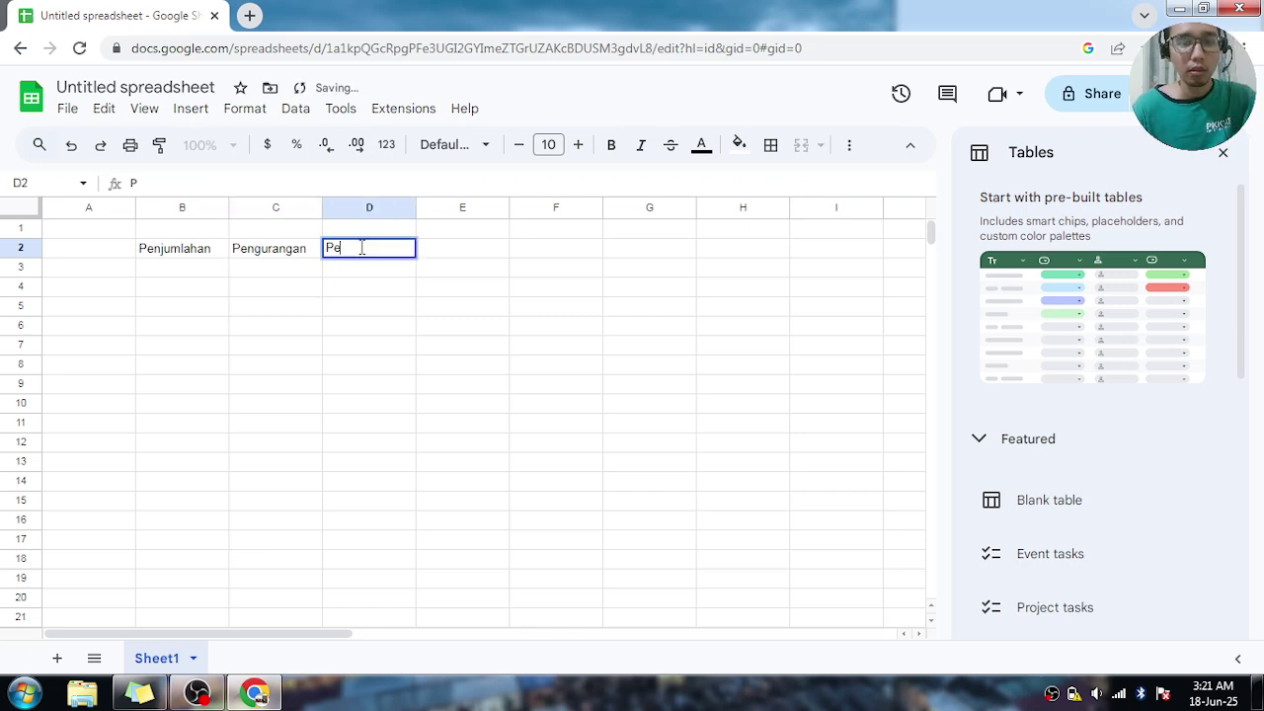
pyautogui.click(443, 258)
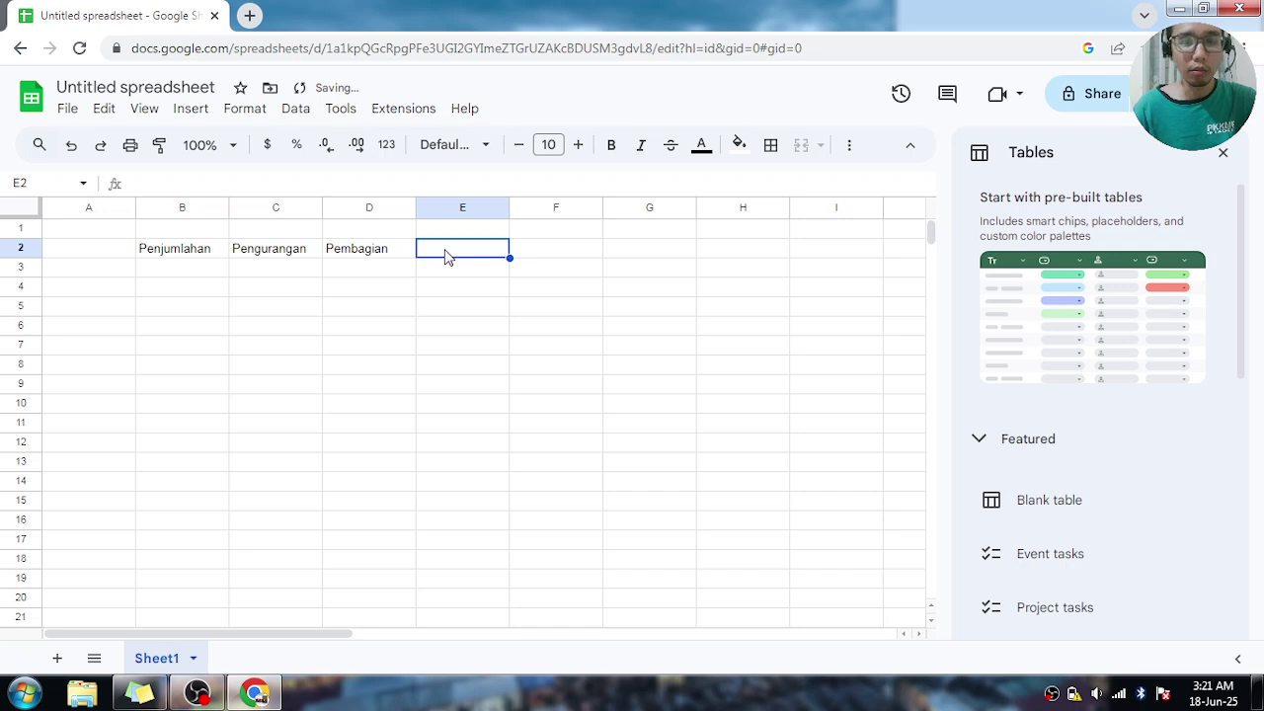
pyautogui.write('Perkalian')
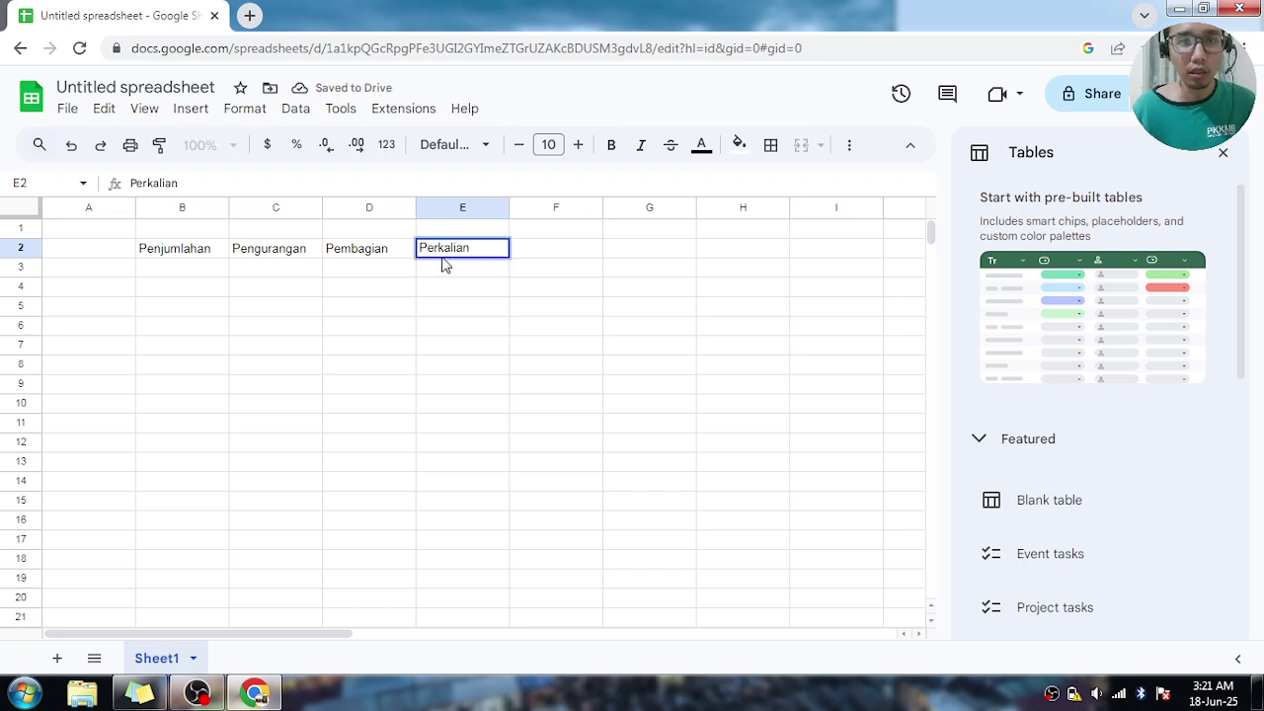
pyautogui.click(170, 257)
pyautogui.click(259, 257)
pyautogui.click(372, 257)
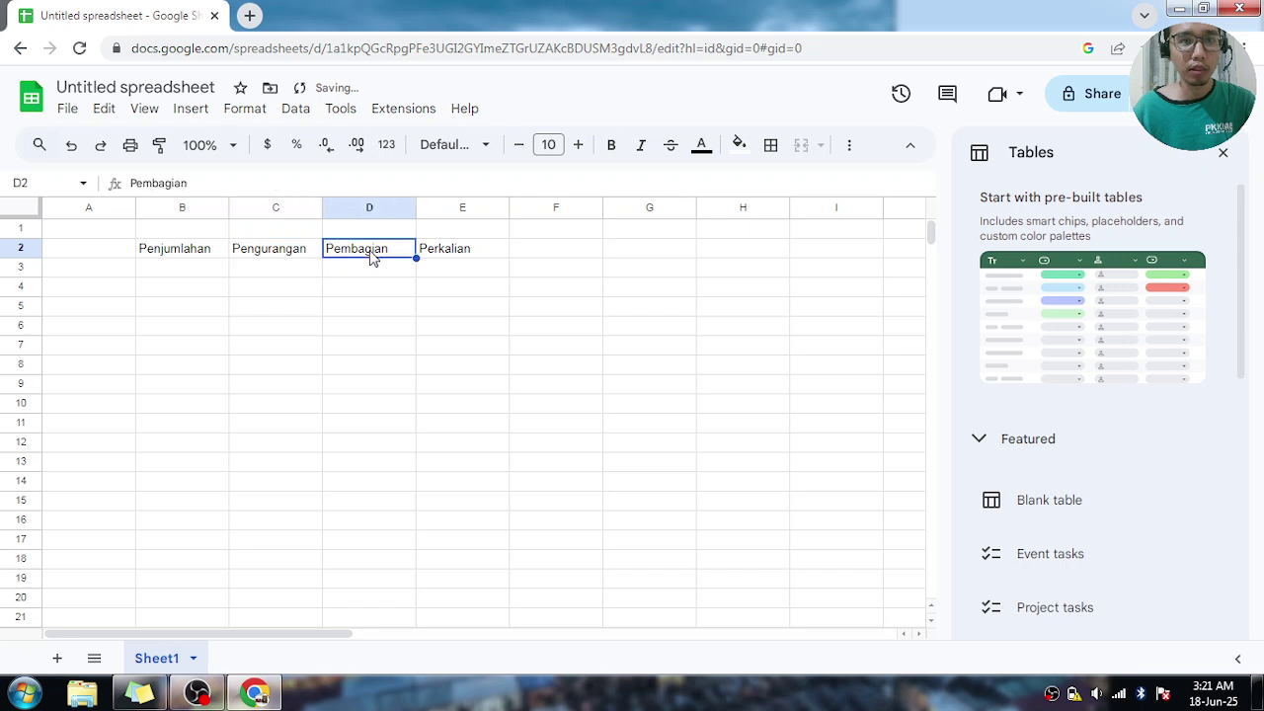
pyautogui.click(432, 260)
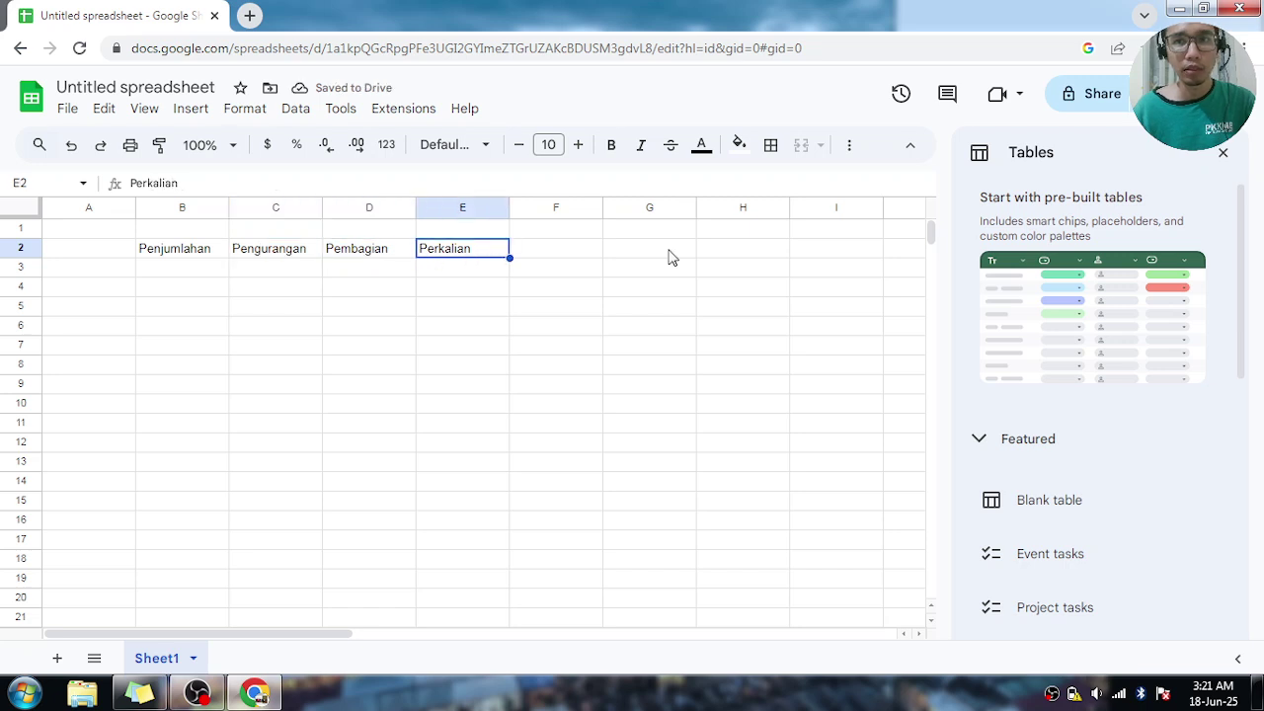
# Close the Tables suggestions pane
pyautogui.click(1223, 156)
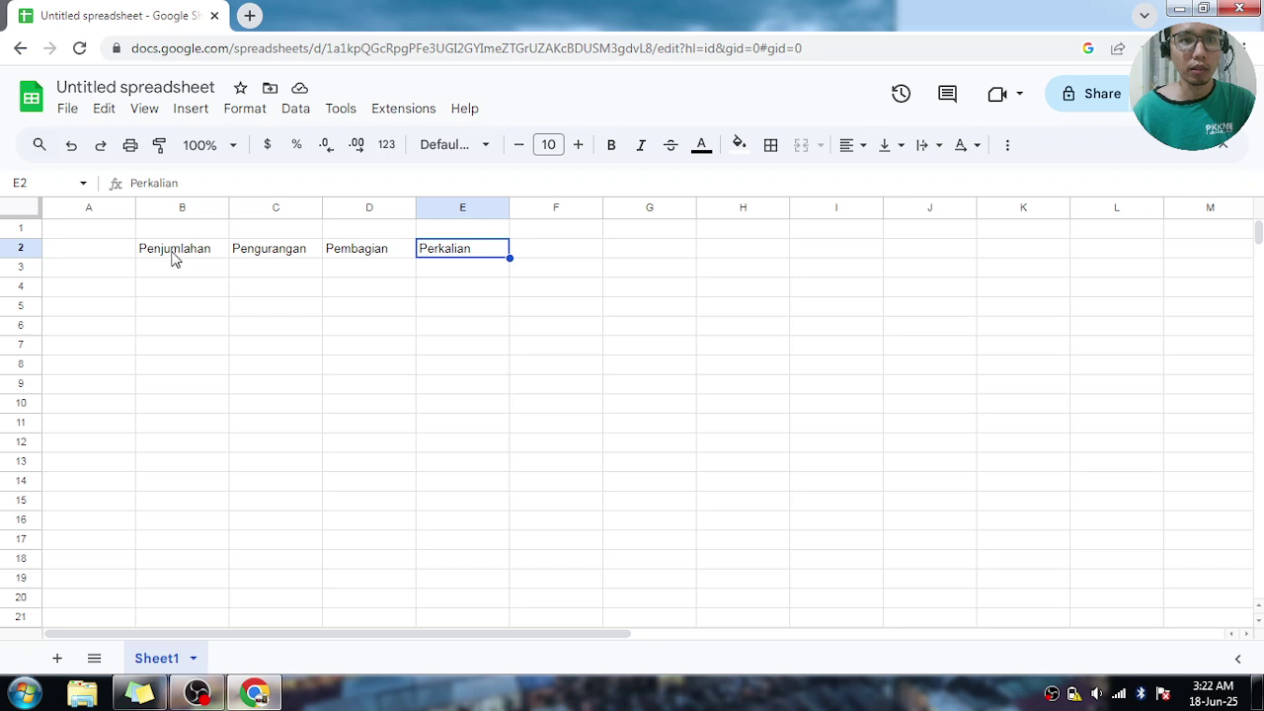
# Clear all four headings from cells B2 to E2
pyautogui.moveTo(173, 258); pyautogui.dragTo(375, 258)
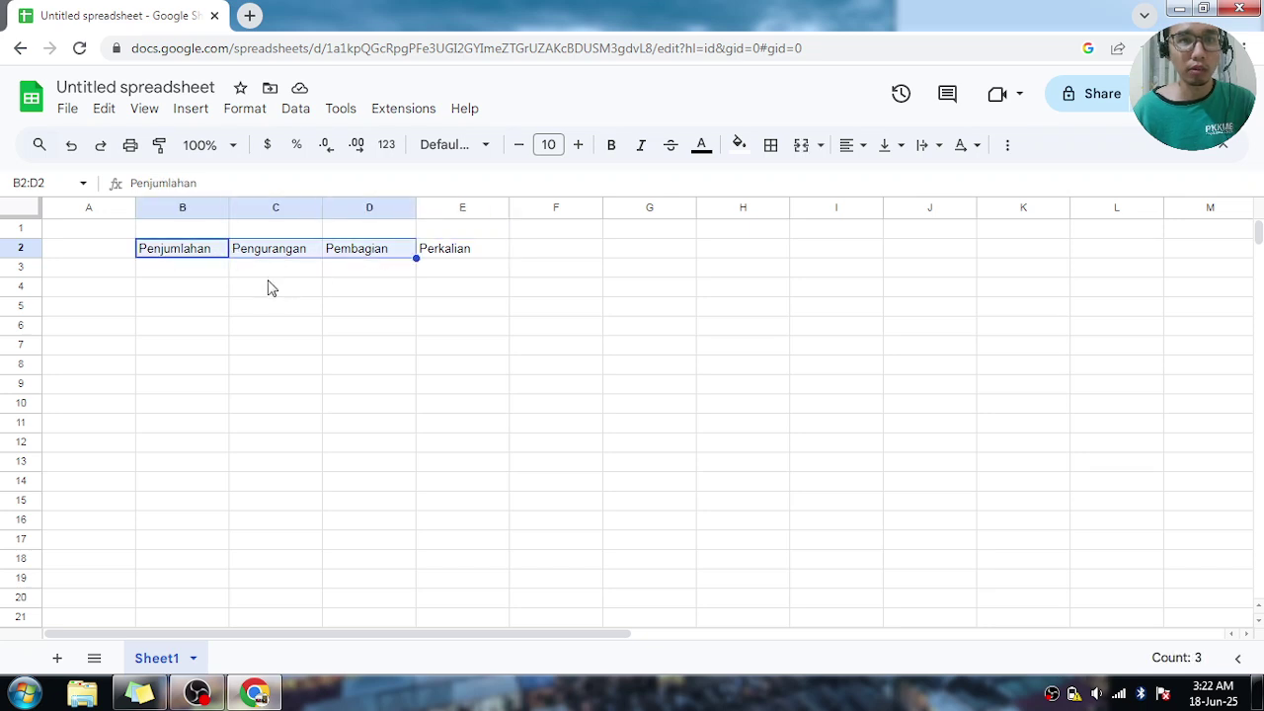
pyautogui.press('Delete')
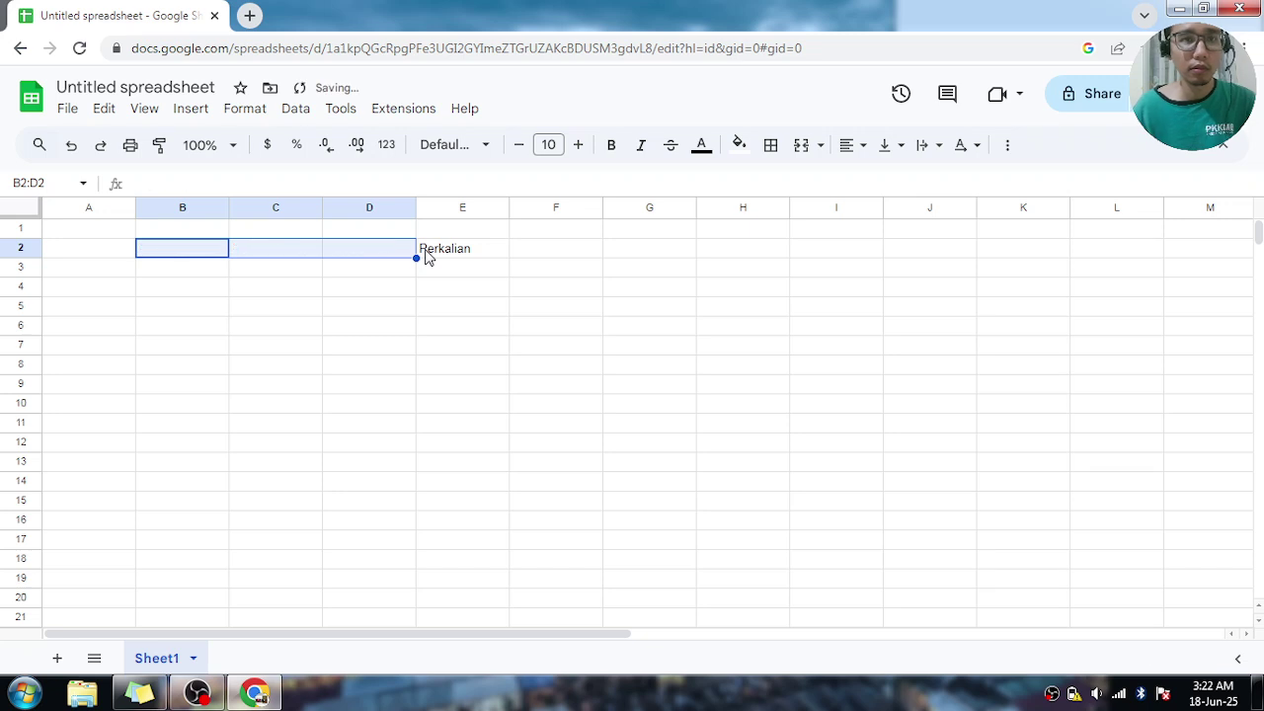
pyautogui.click(435, 259)
pyautogui.press('Delete')
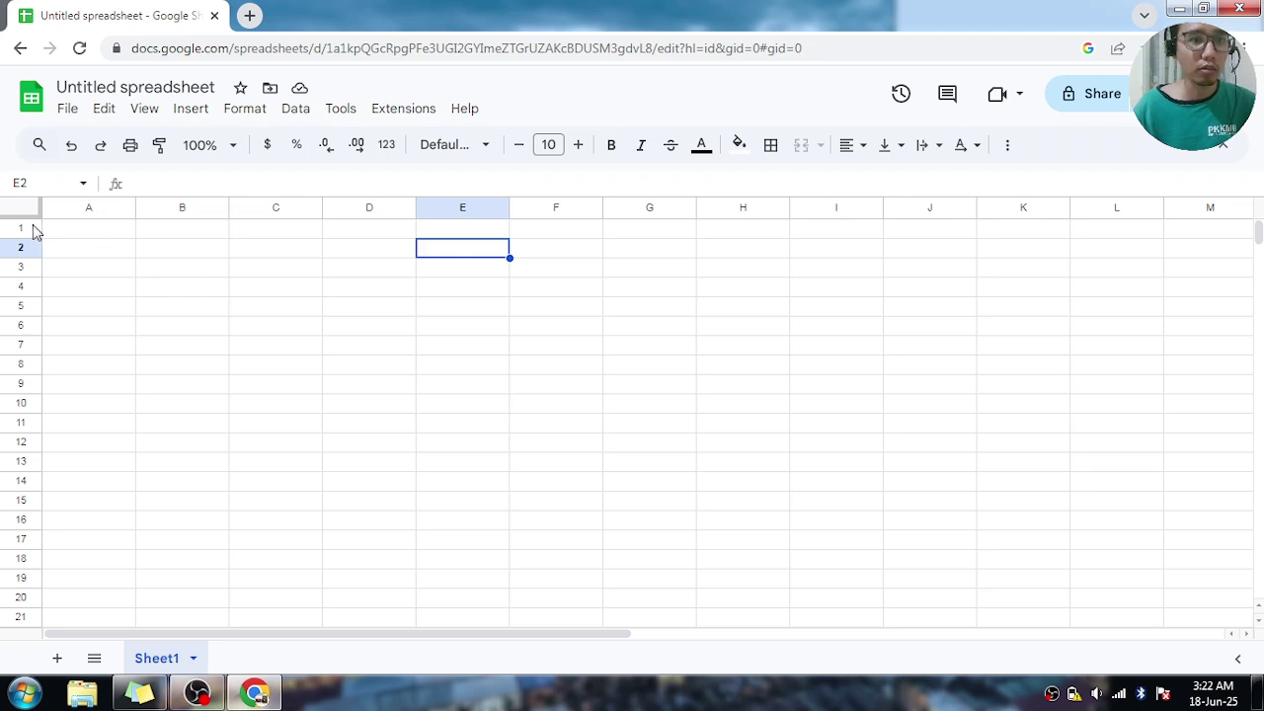
# Examine the sheet's numbered rows, its lettered columns as far as Z, and the formula bar for cell B3
pyautogui.scroll(-20, 21, 523)
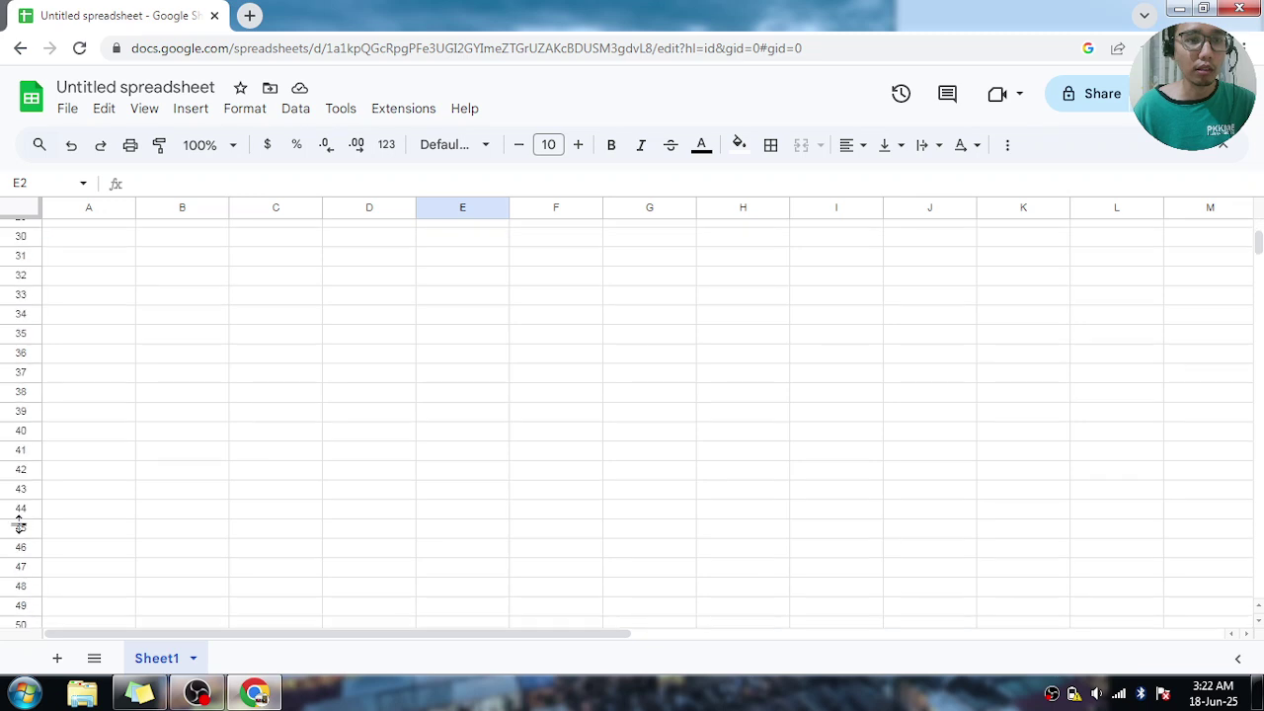
pyautogui.scroll(20, 21, 524)
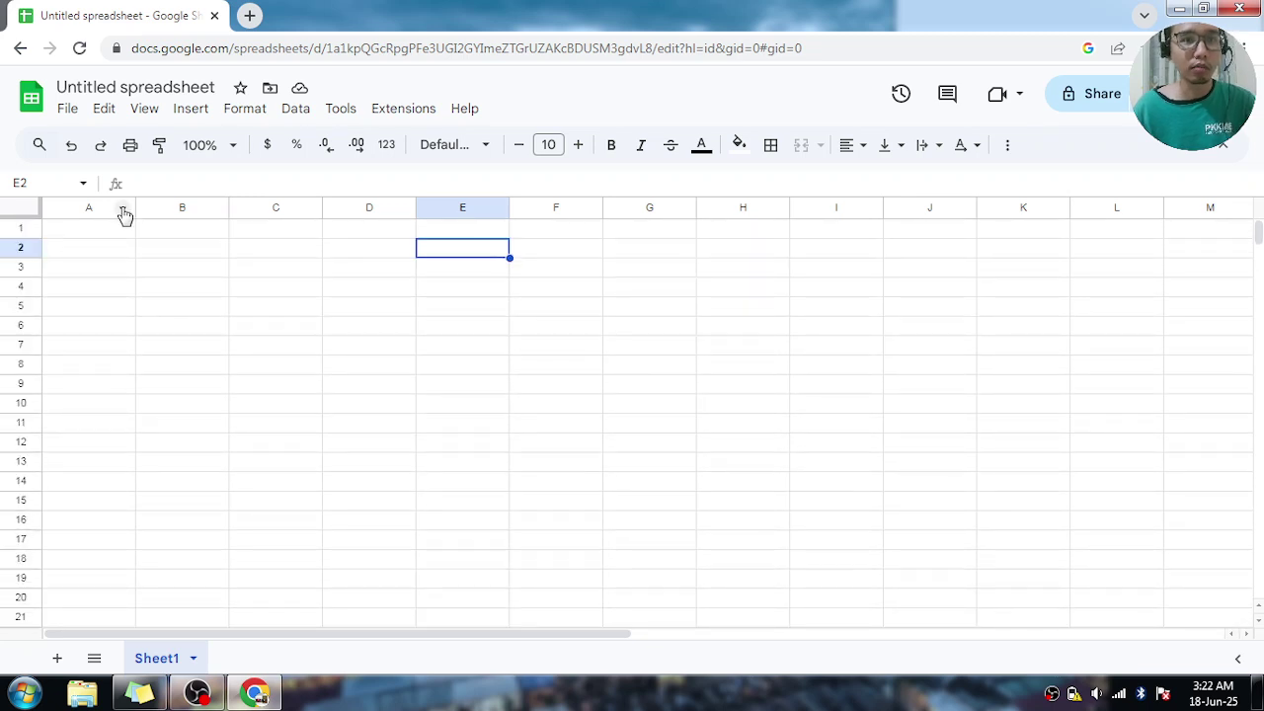
pyautogui.moveTo(421, 623); pyautogui.dragTo(1191, 558)
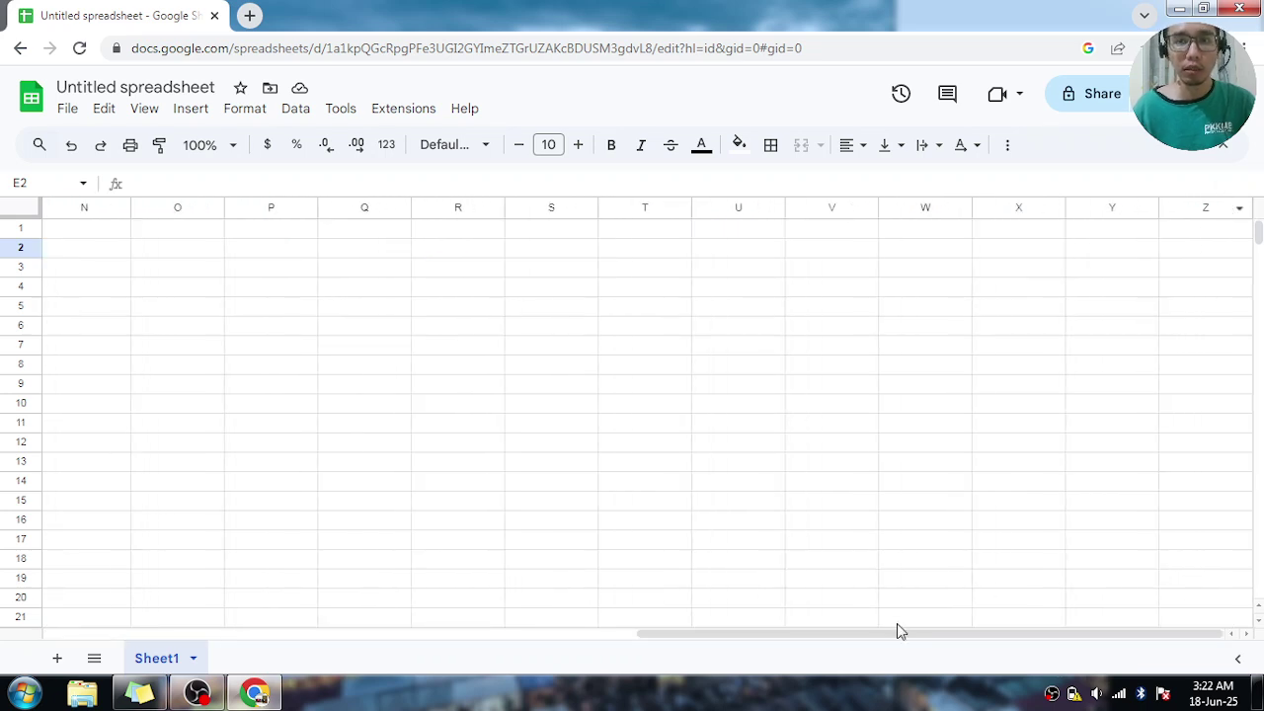
pyautogui.moveTo(905, 635); pyautogui.dragTo(152, 606)
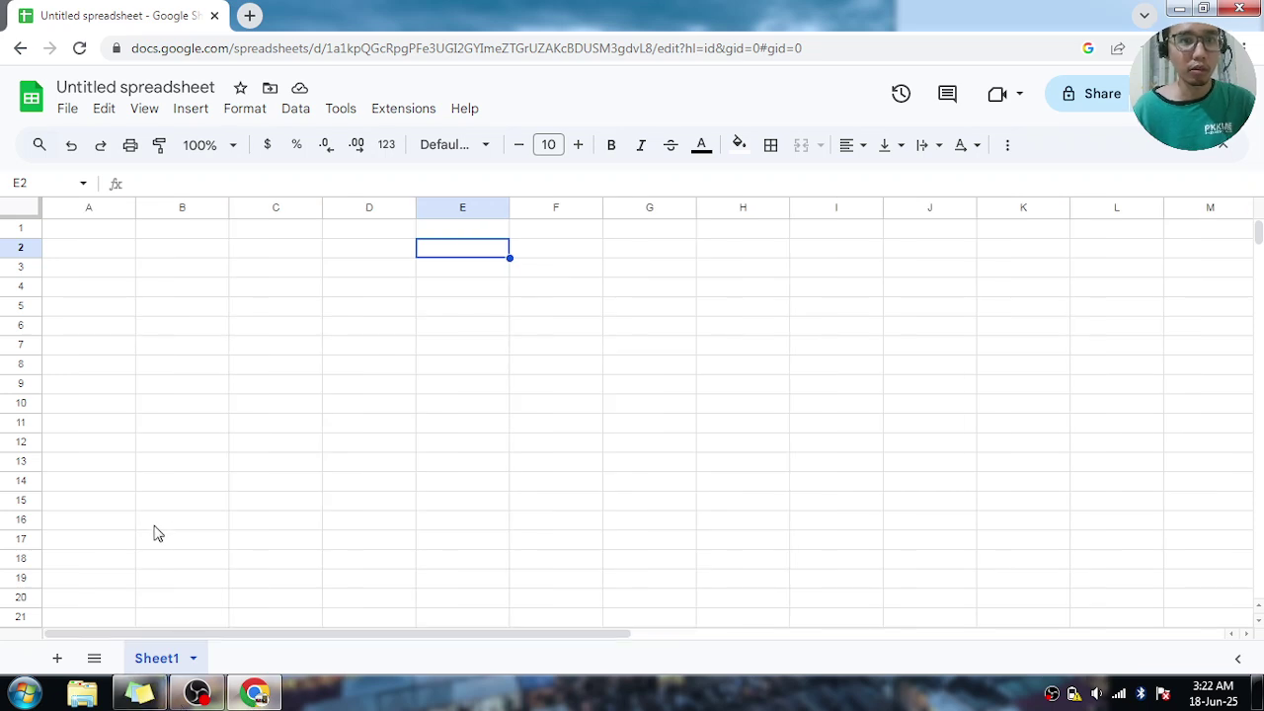
pyautogui.click(195, 272)
pyautogui.click(210, 183)
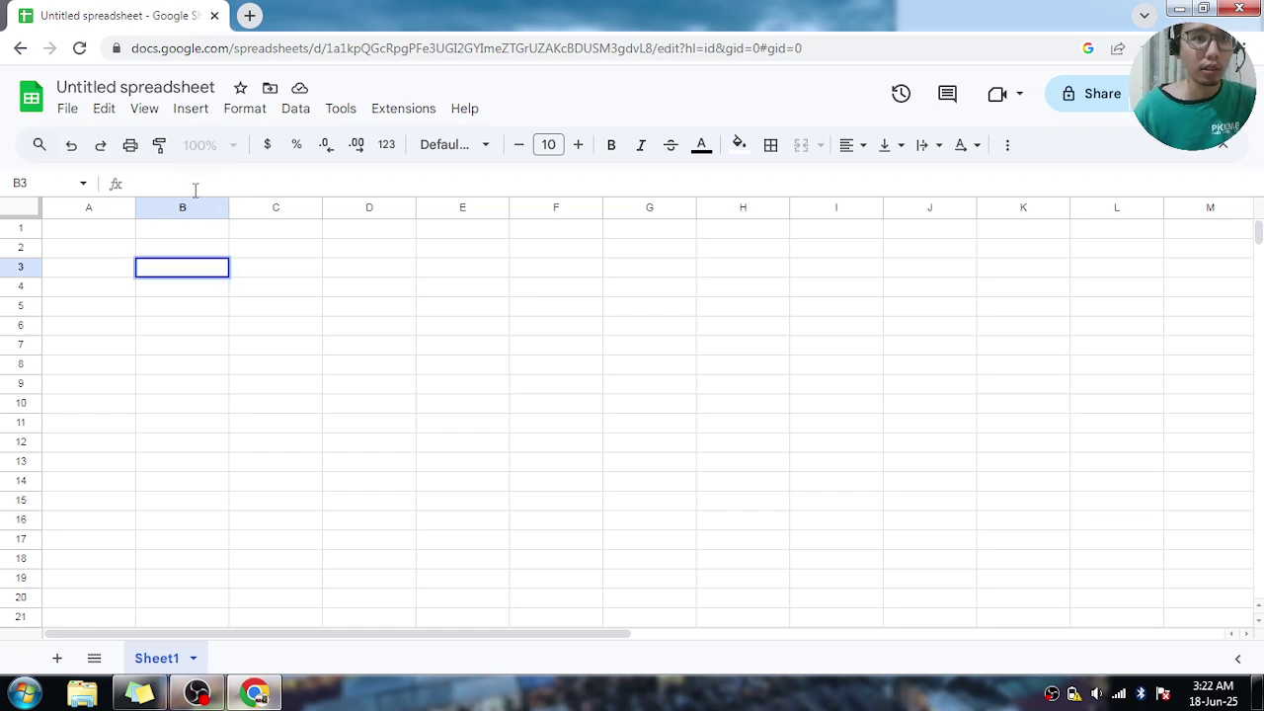
# Replace the spreadsheet's default title with Penjumlahan
pyautogui.click(190, 87)
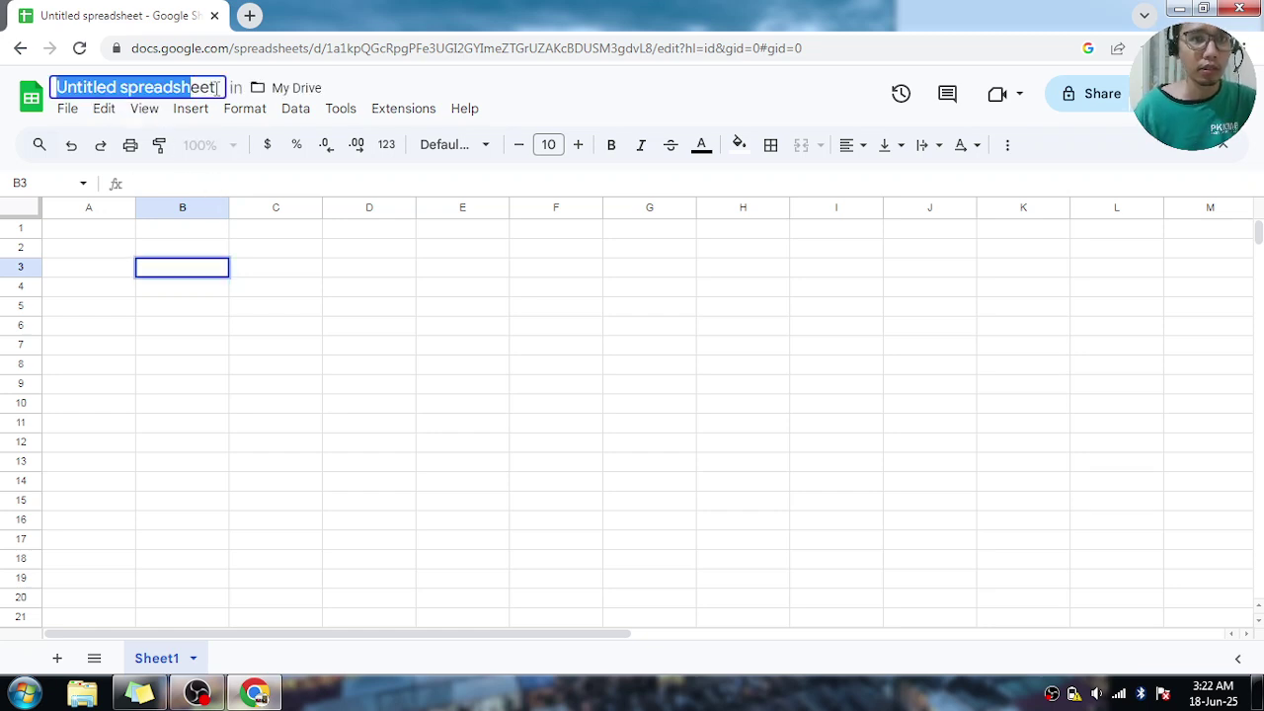
pyautogui.moveTo(217, 87); pyautogui.dragTo(52, 91)
pyautogui.press('BackSpace')
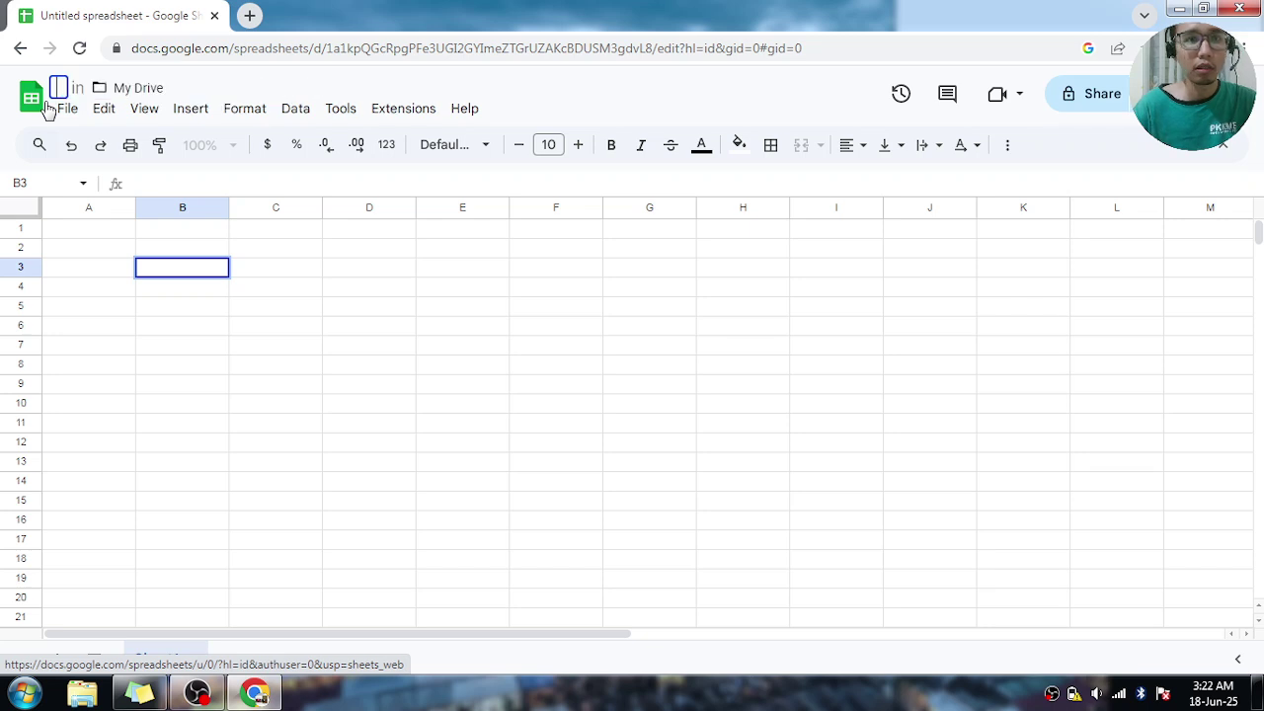
pyautogui.write('Penjumlahan')
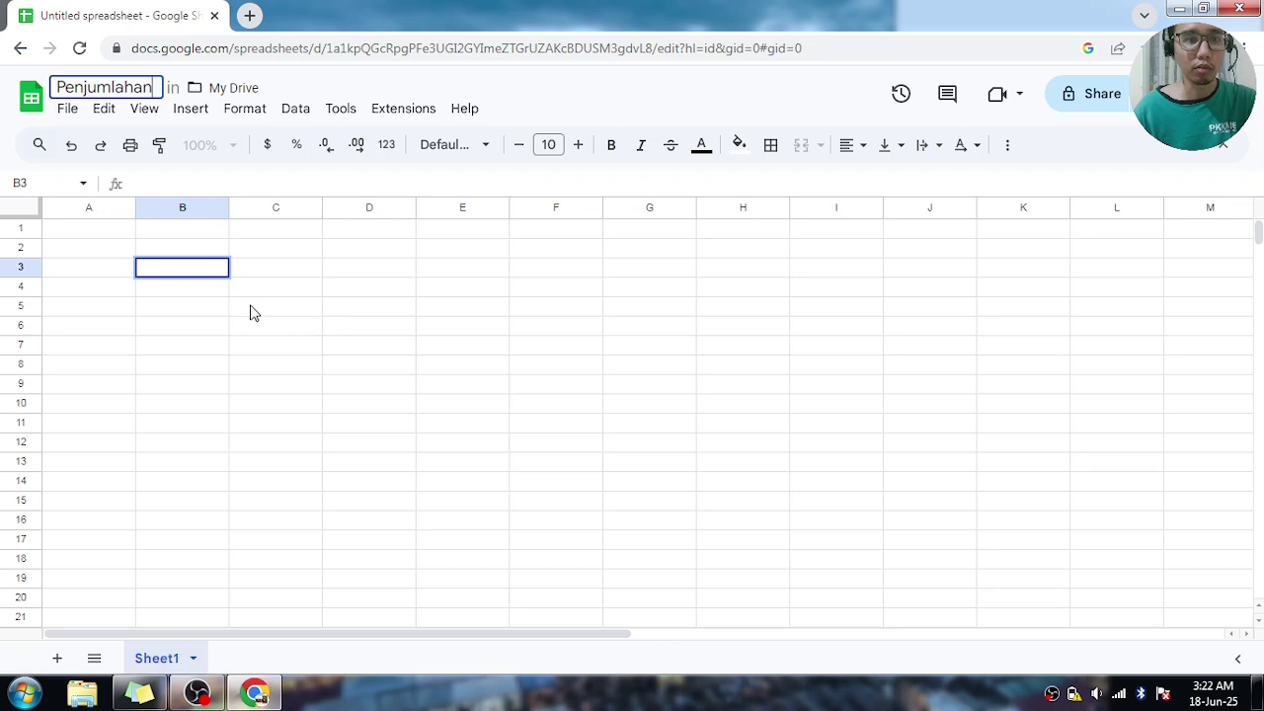
# Replace the spreadsheet's title with Aritmatika Sederhana
pyautogui.doubleClick(151, 87)
pyautogui.write('Ar')
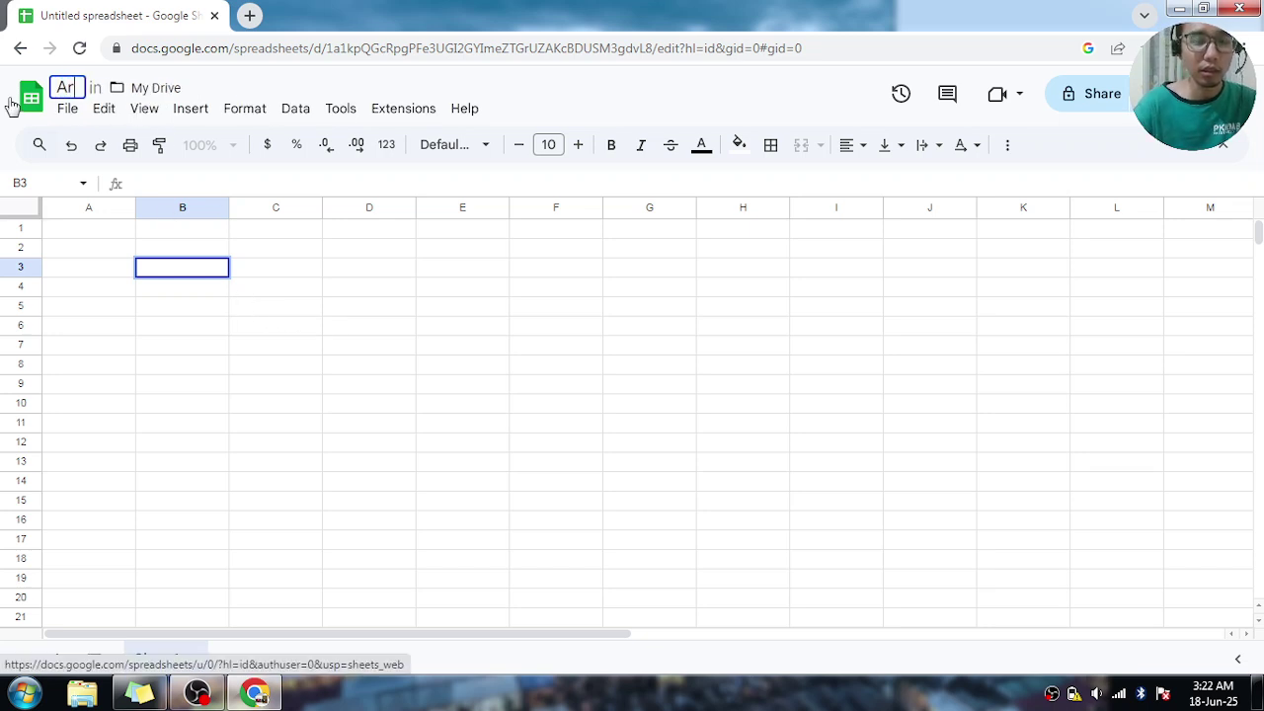
pyautogui.write('itmatika')
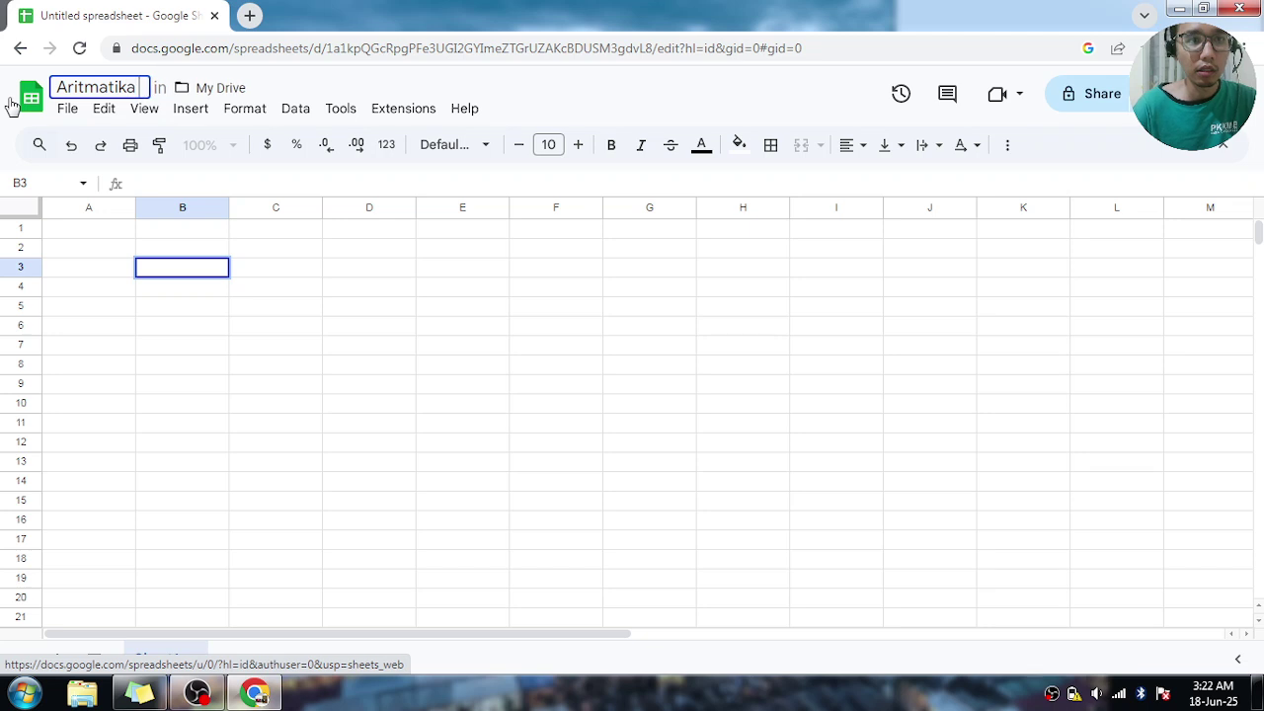
pyautogui.write(' Sederhana')
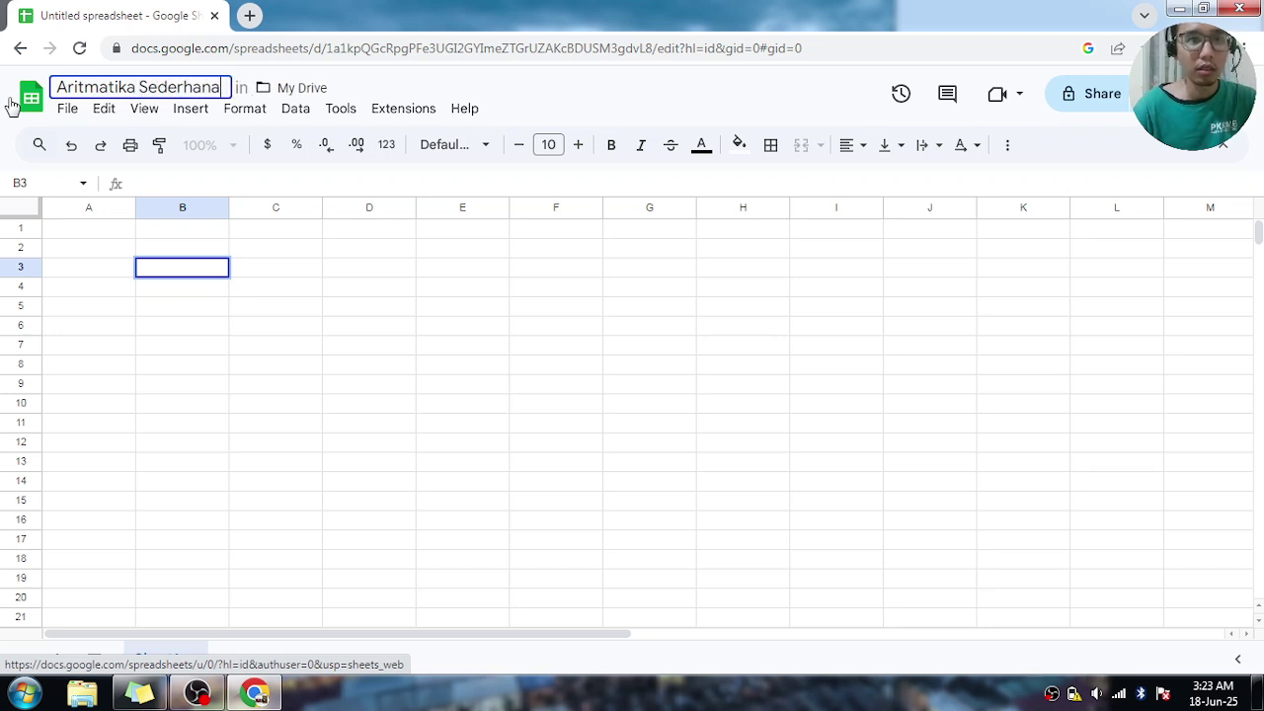
pyautogui.moveTo(197, 384); pyautogui.dragTo(184, 359)
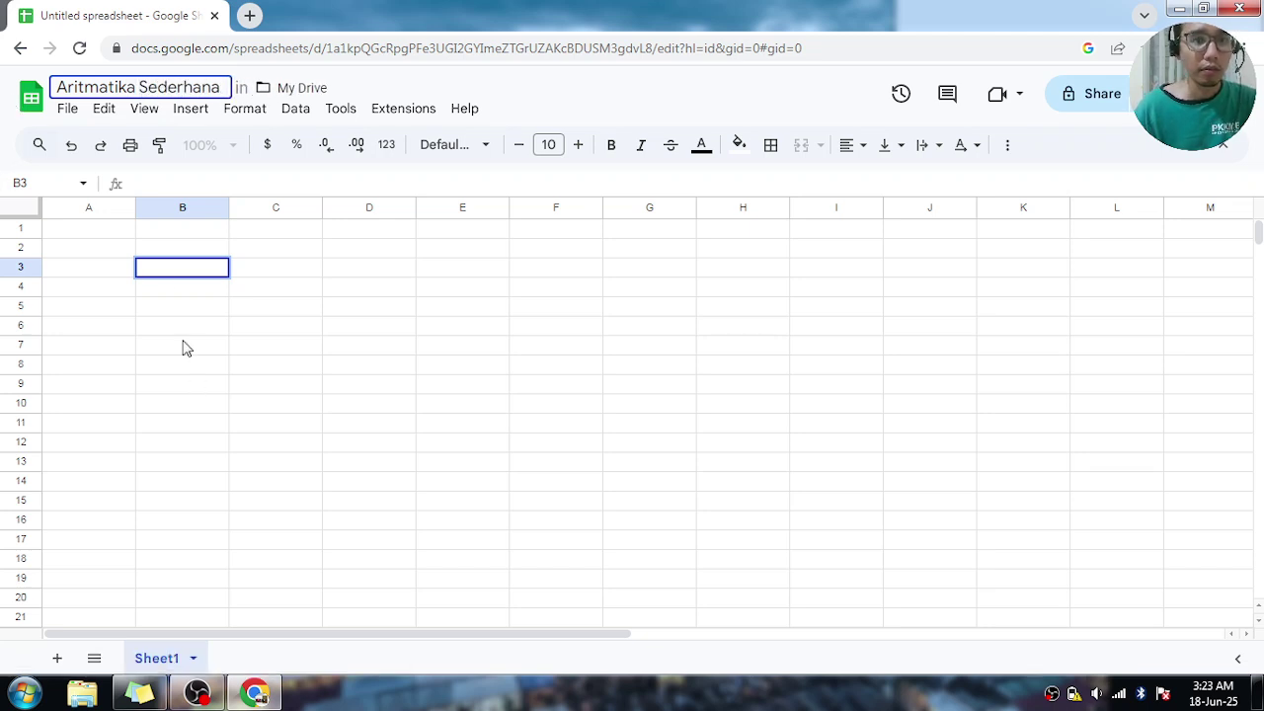
# Enter the heading No in cell B3 and narrow column B to suit the short heading
pyautogui.click(171, 270)
pyautogui.click(194, 183)
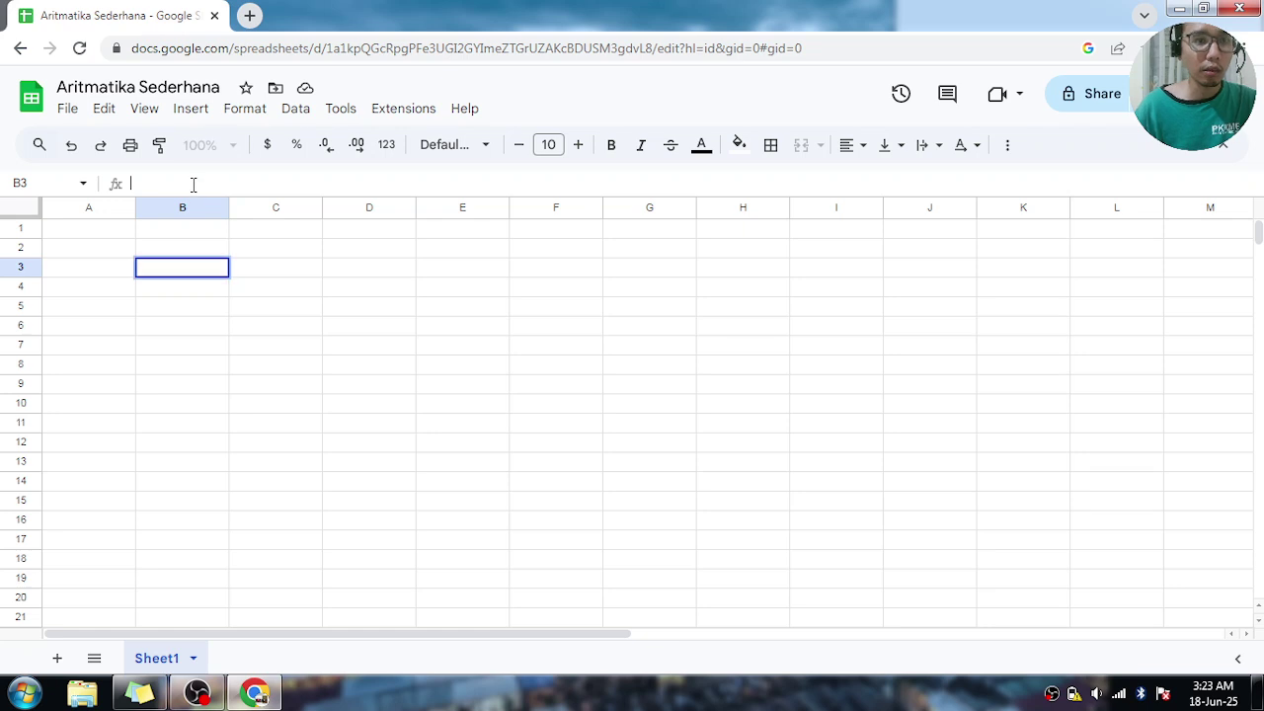
pyautogui.write('No')
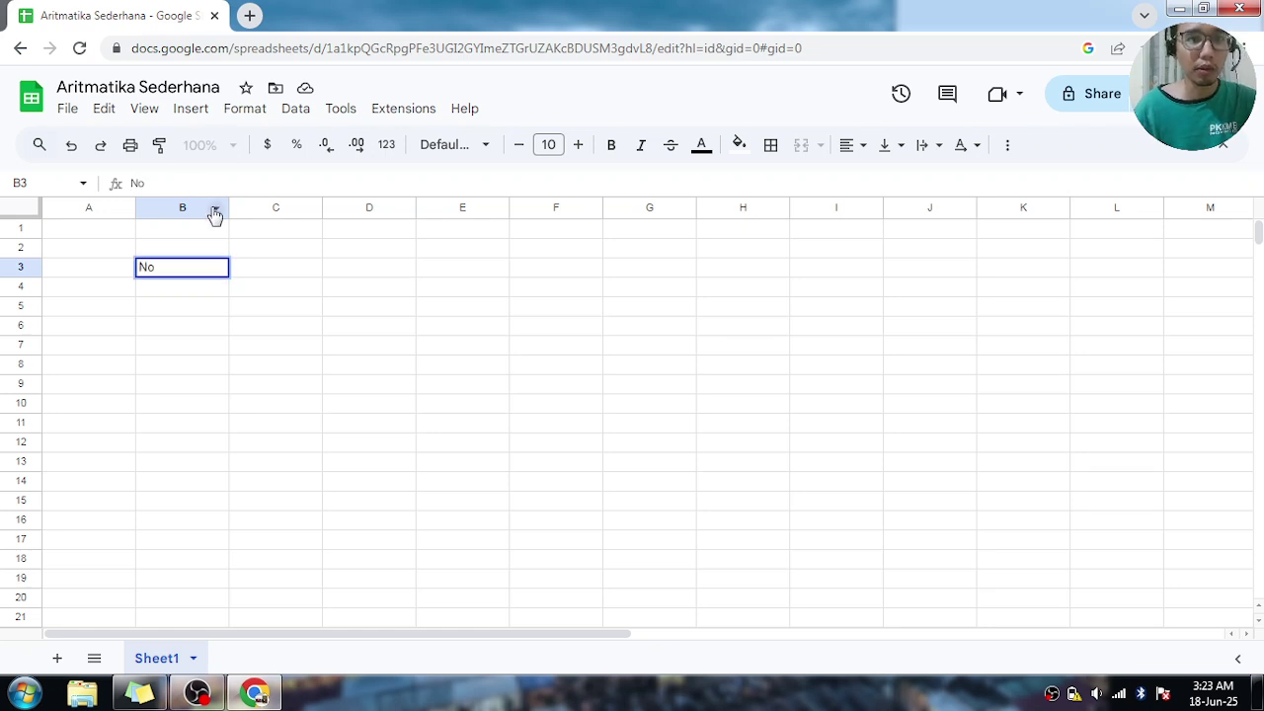
pyautogui.moveTo(231, 205); pyautogui.dragTo(170, 207)
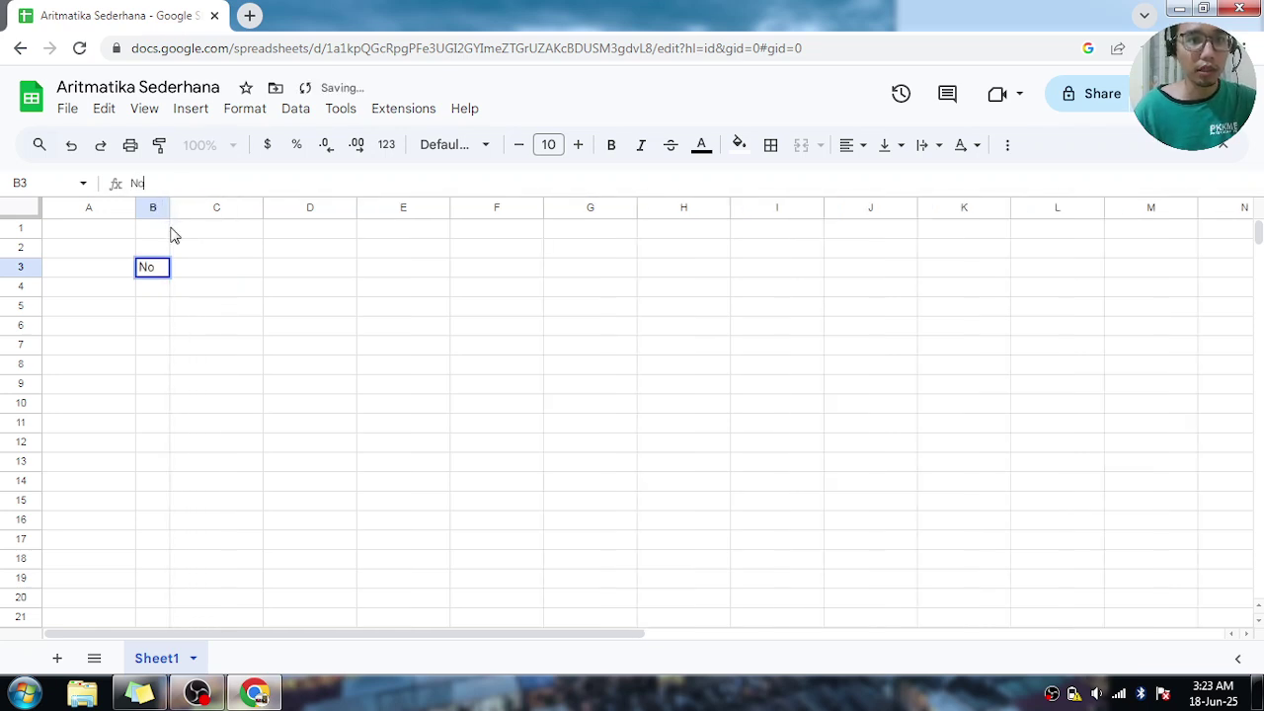
# Enter the numbers 1 and 2 in cells B4 and B5 under the No heading
pyautogui.click(154, 294)
pyautogui.write('1')
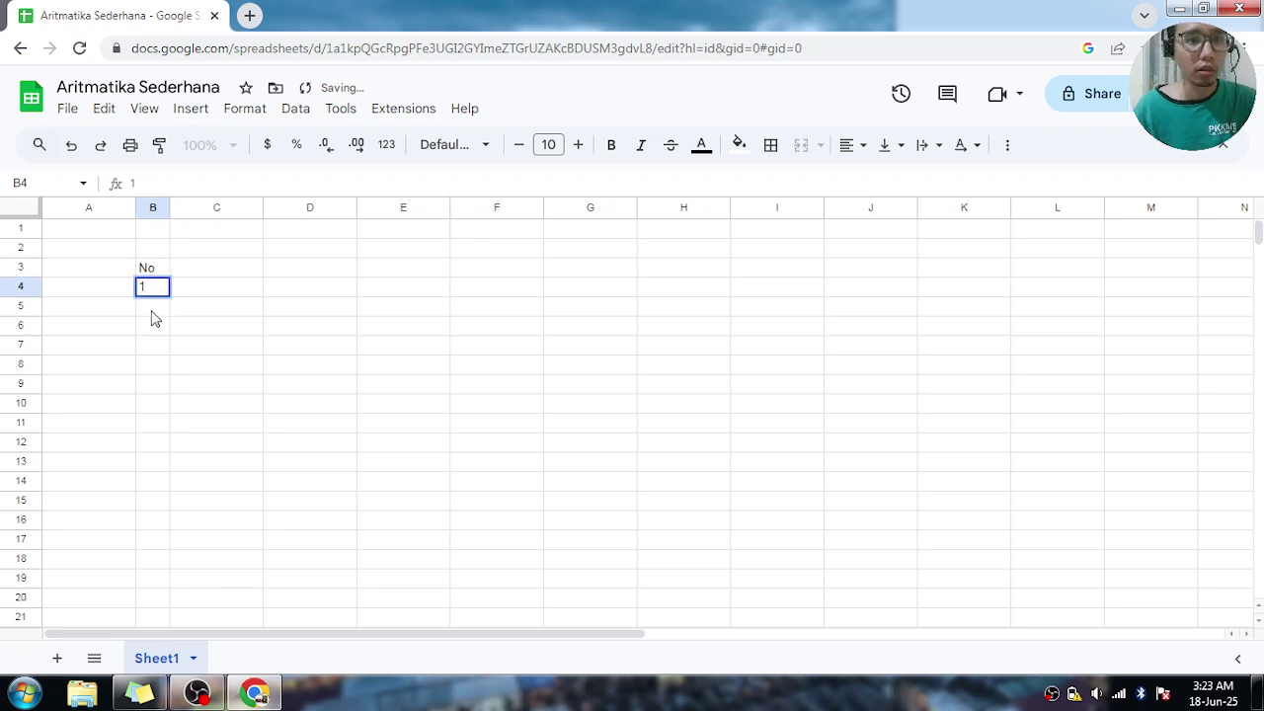
pyautogui.click(153, 310)
pyautogui.write('2')
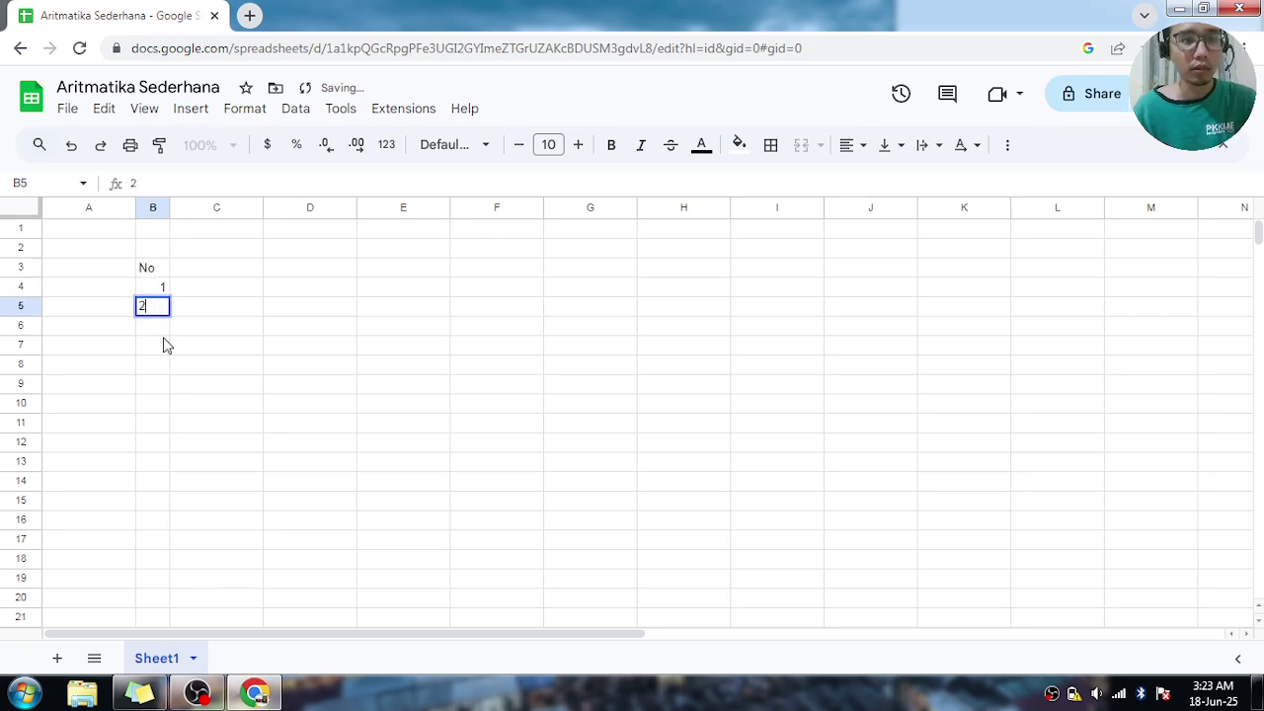
pyautogui.click(163, 339)
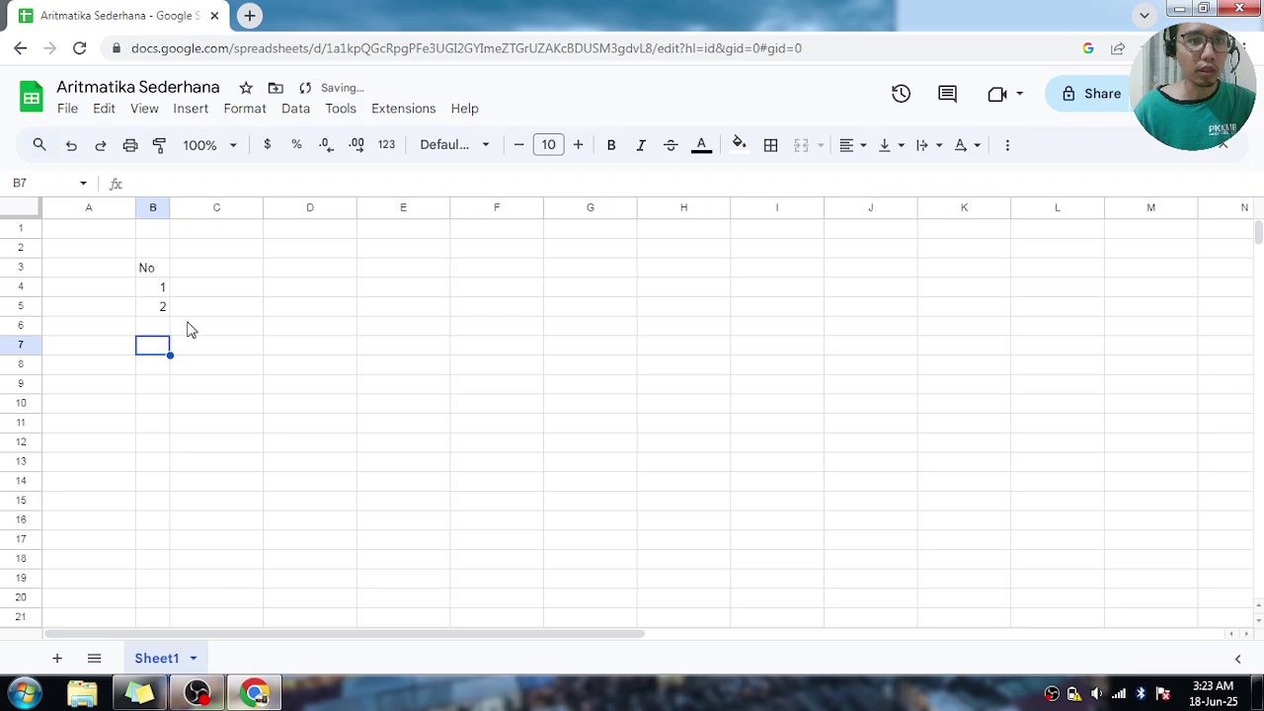
# Enter the numbers 3, 4 and 5 one by one in cells B6 to B8
pyautogui.click(173, 334)
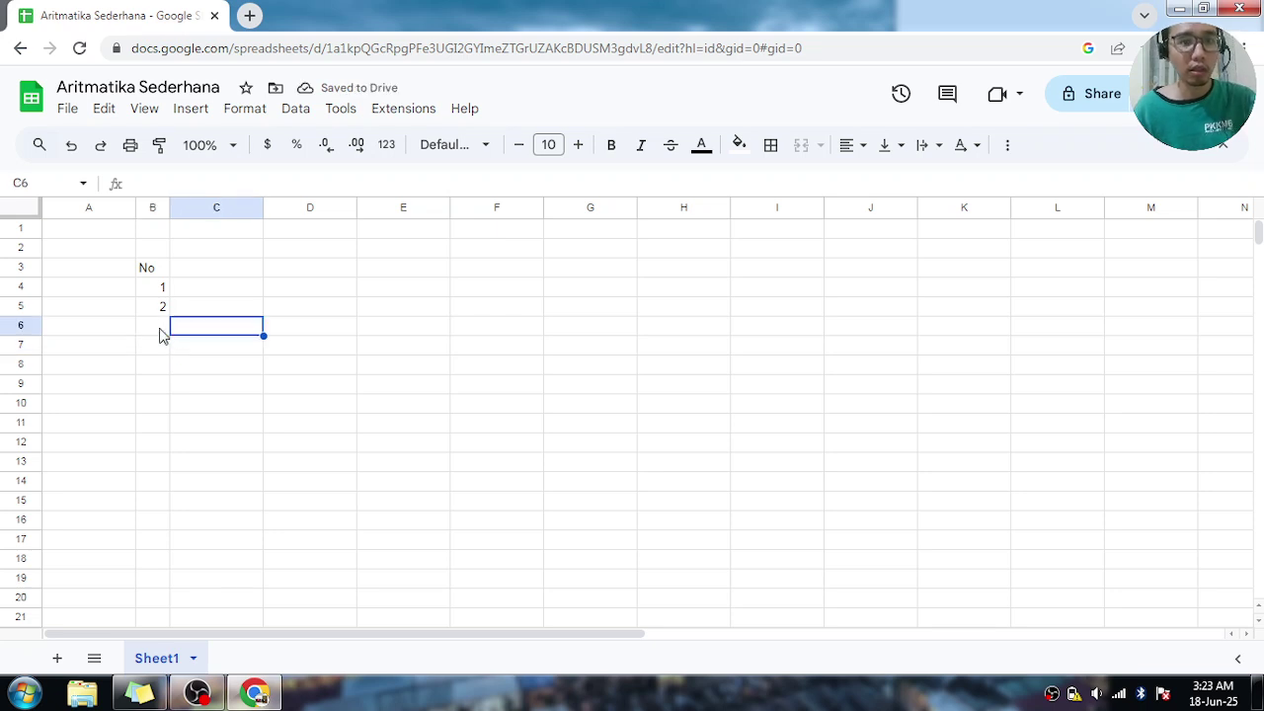
pyautogui.click(156, 338)
pyautogui.write('3')
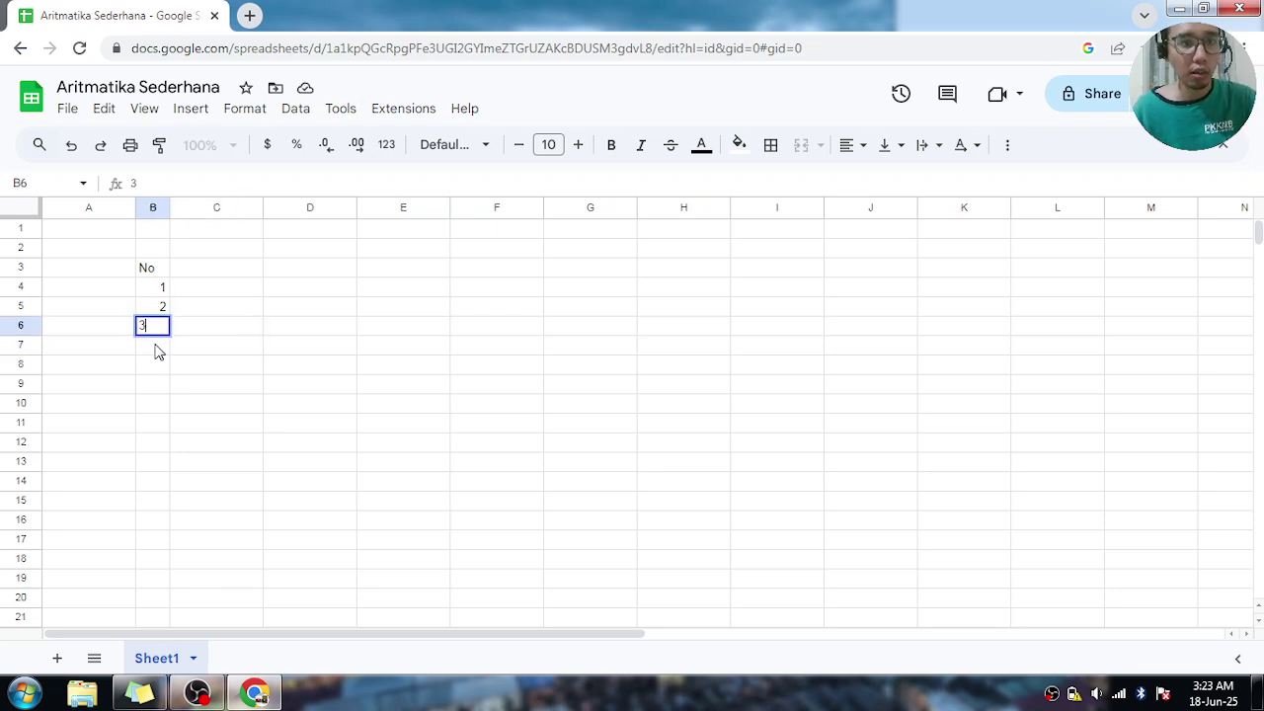
pyautogui.click(156, 350)
pyautogui.write('4')
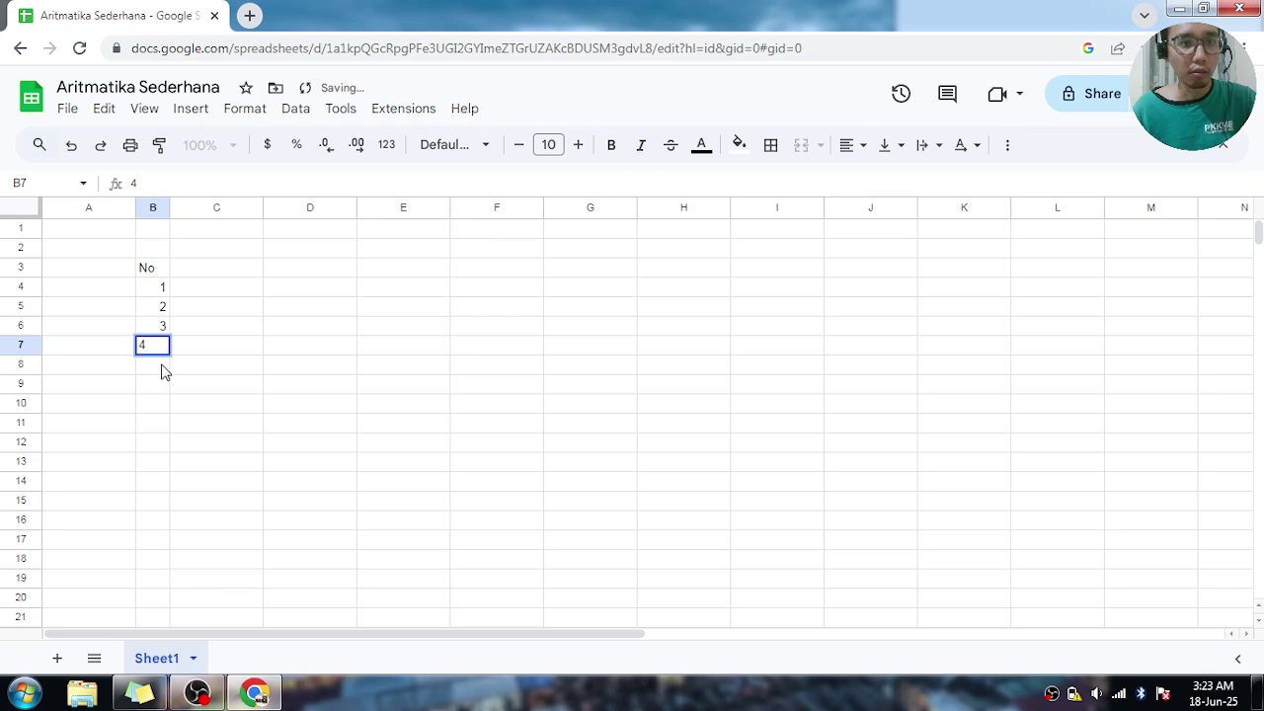
pyautogui.click(164, 367)
pyautogui.write('5')
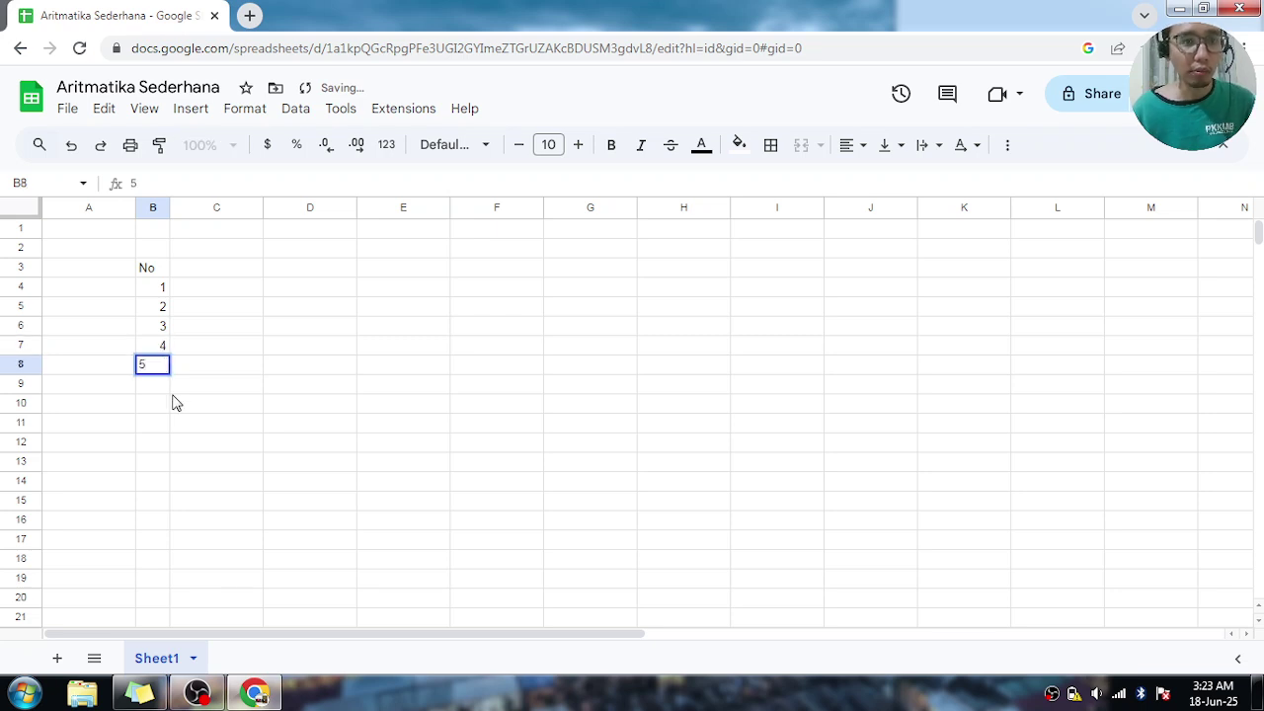
pyautogui.click(172, 392)
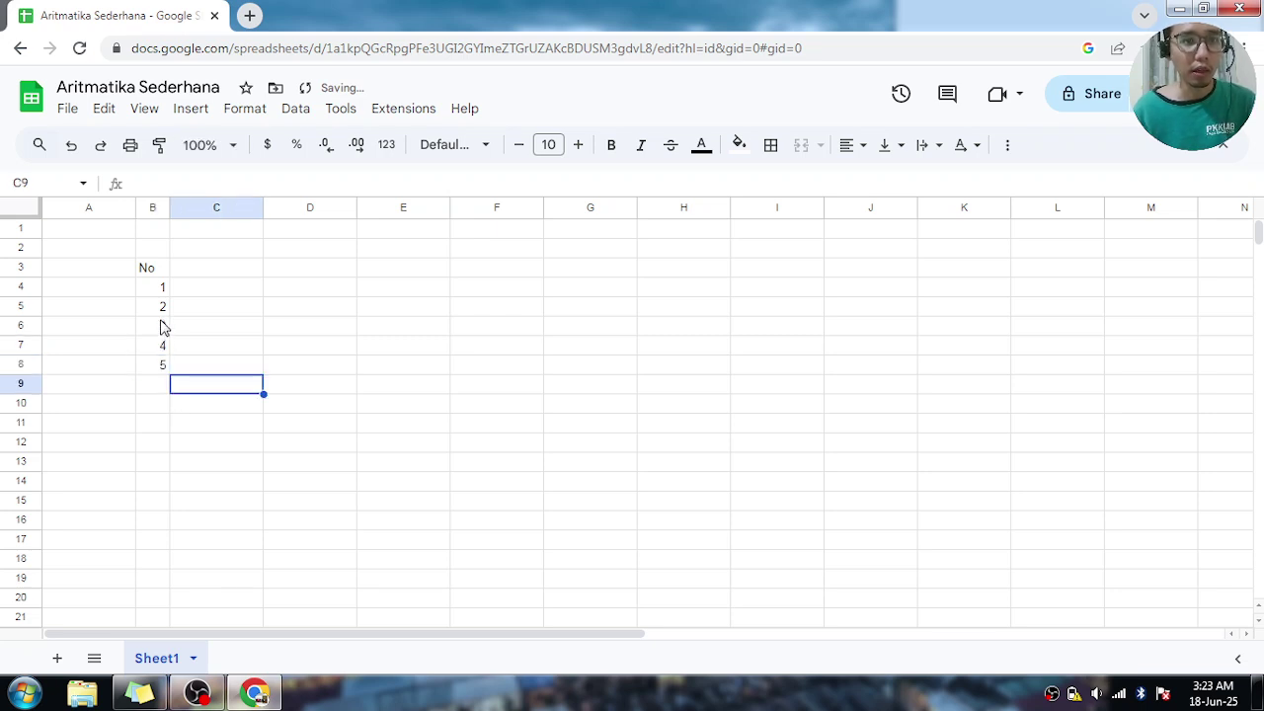
# Clear the numbers from cells B6 to B8
pyautogui.moveTo(164, 328); pyautogui.dragTo(158, 369)
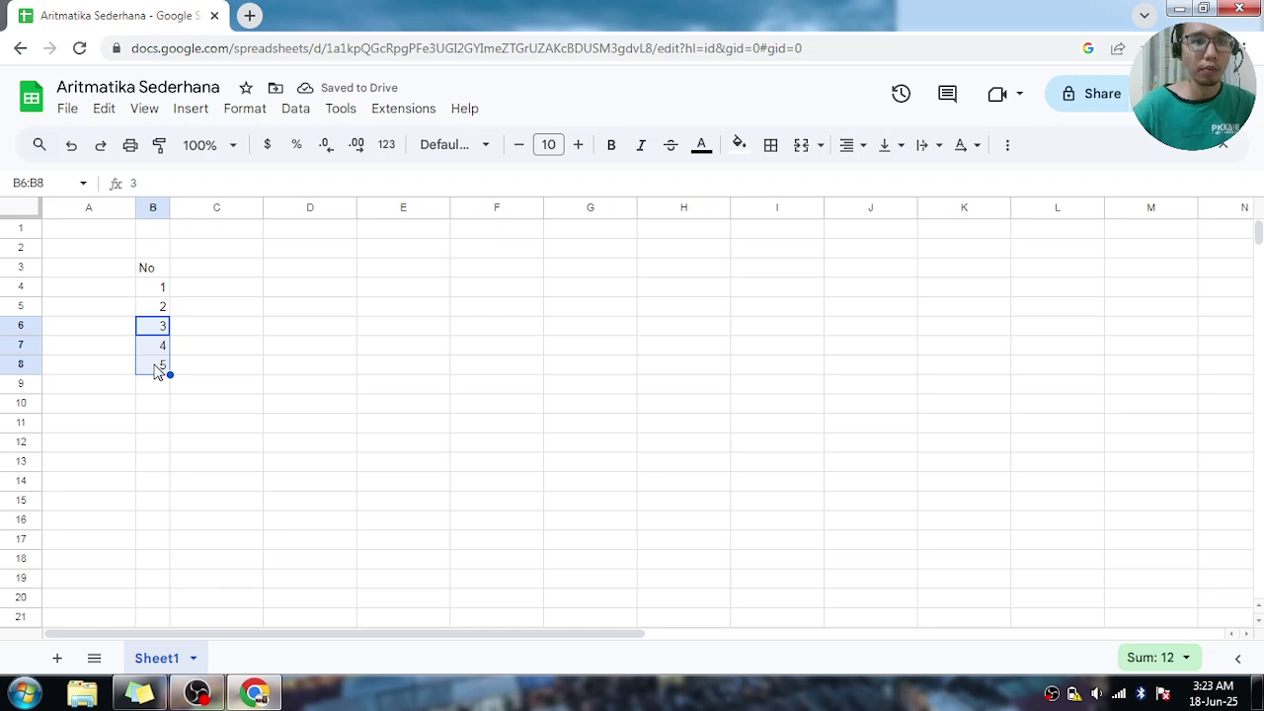
pyautogui.press('Delete')
pyautogui.click(253, 332)
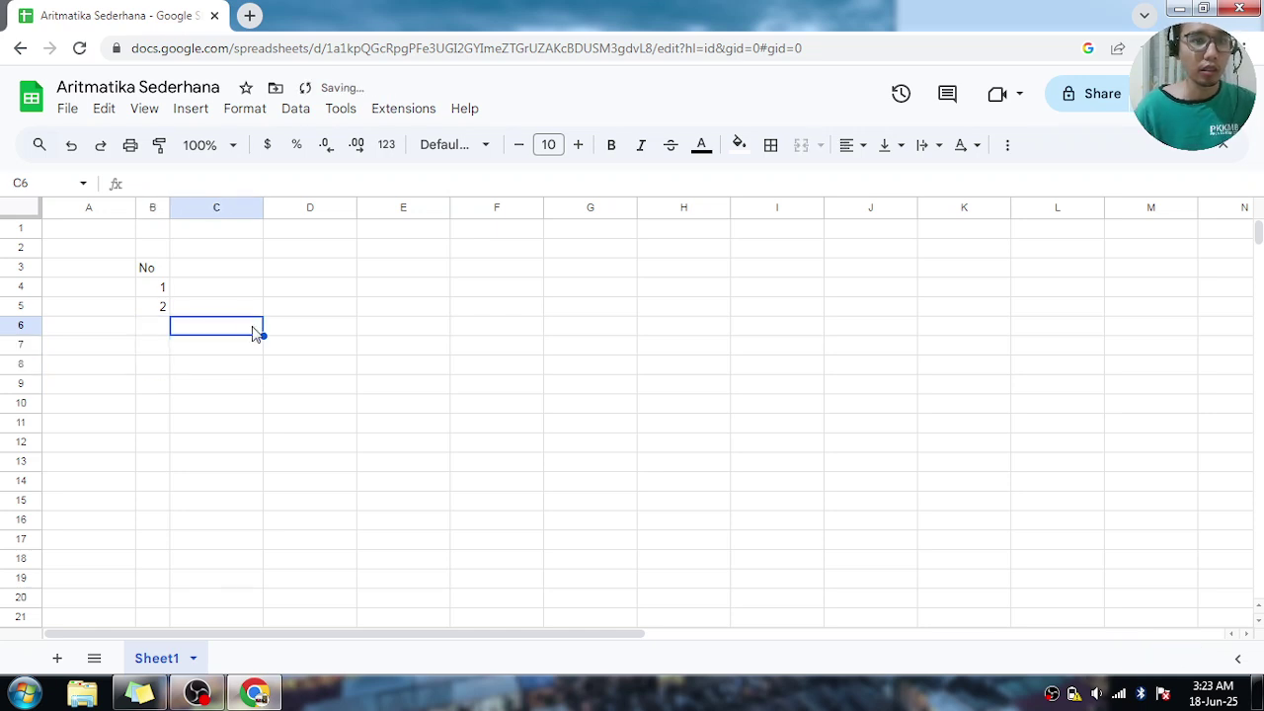
# Autofill the number series from cells B4 and B5 down to 11 in cell B14
pyautogui.click(158, 289)
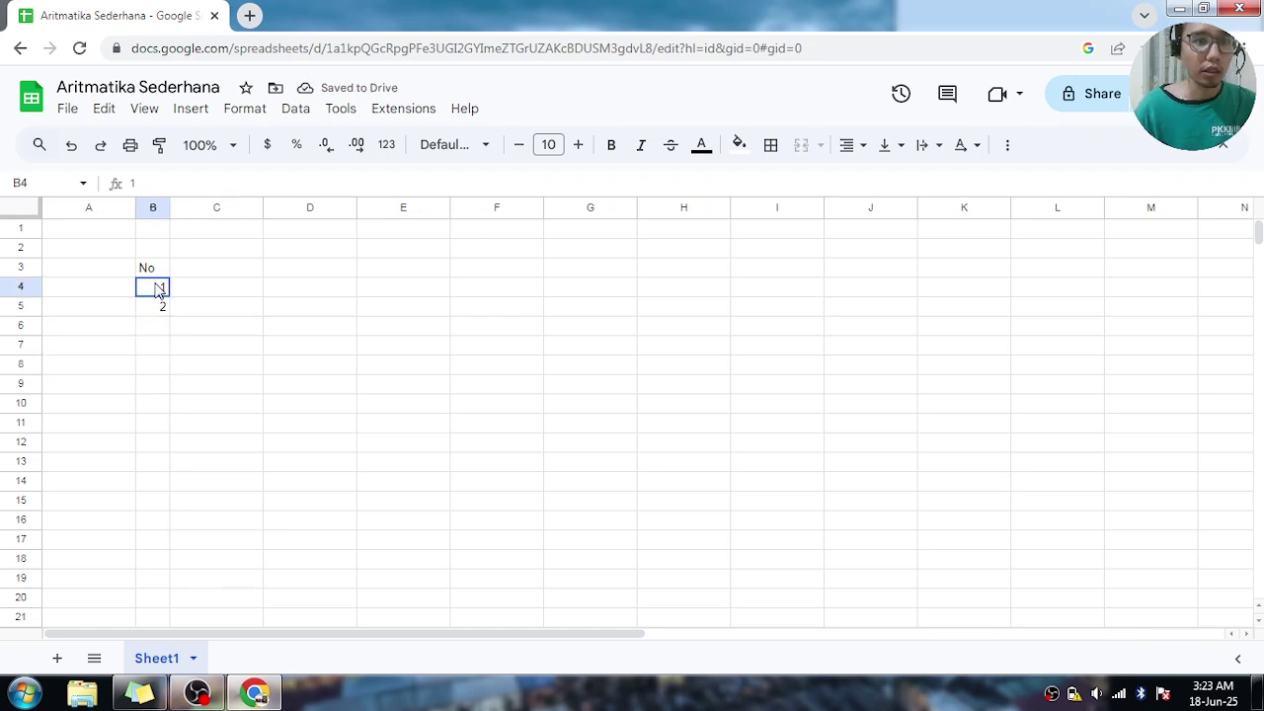
pyautogui.moveTo(158, 288); pyautogui.dragTo(161, 309)
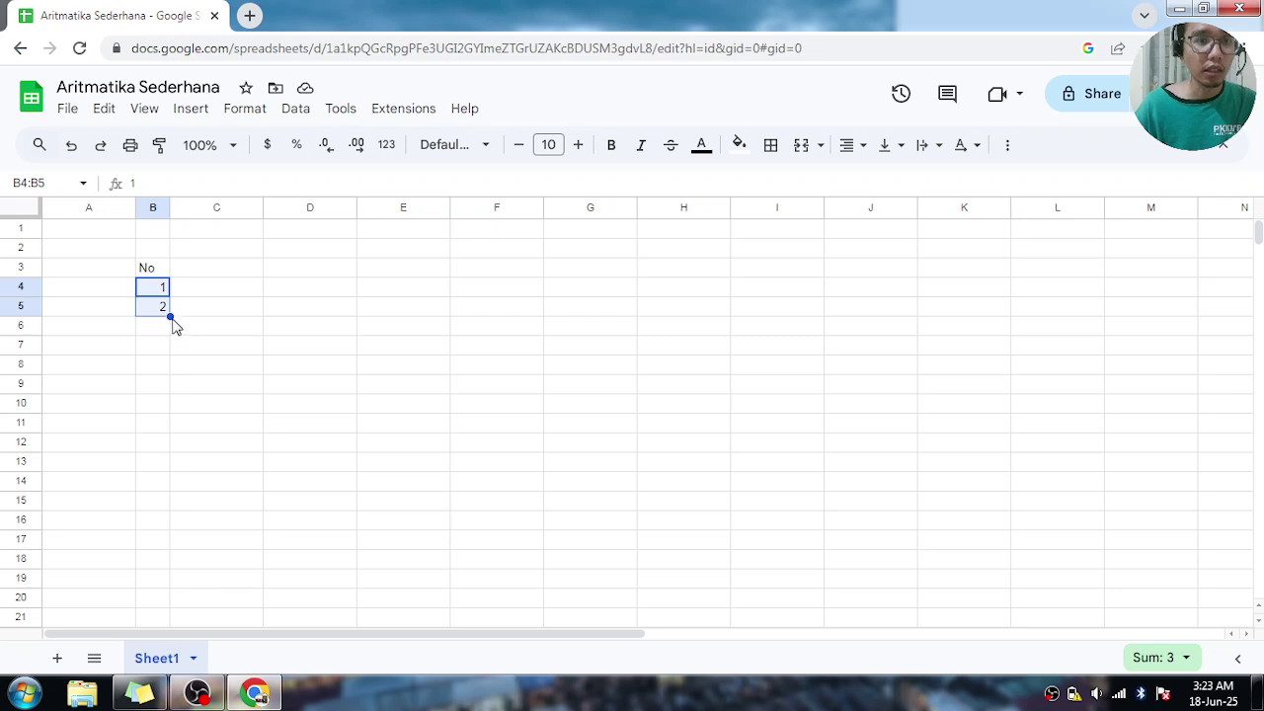
pyautogui.moveTo(170, 314); pyautogui.dragTo(164, 483)
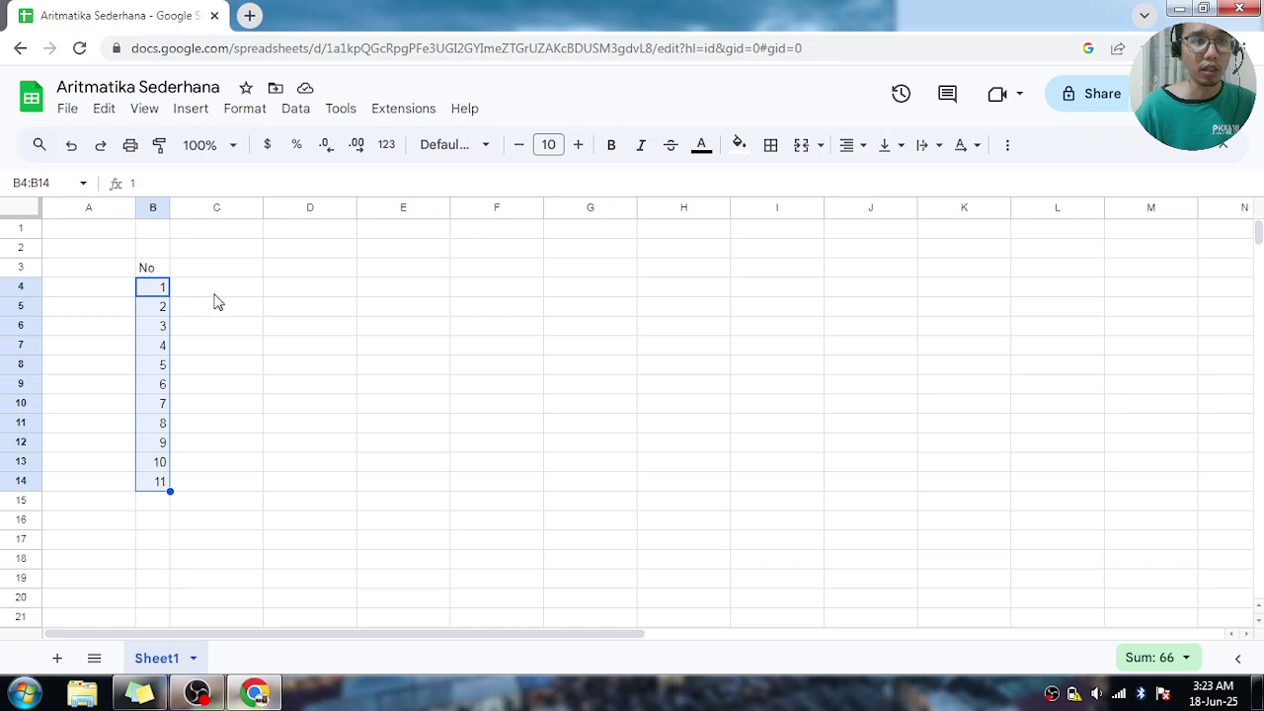
# Center the No heading and its numbers horizontally in cells B3 to B14
pyautogui.moveTo(210, 288); pyautogui.dragTo(202, 313)
pyautogui.moveTo(156, 271); pyautogui.dragTo(156, 482)
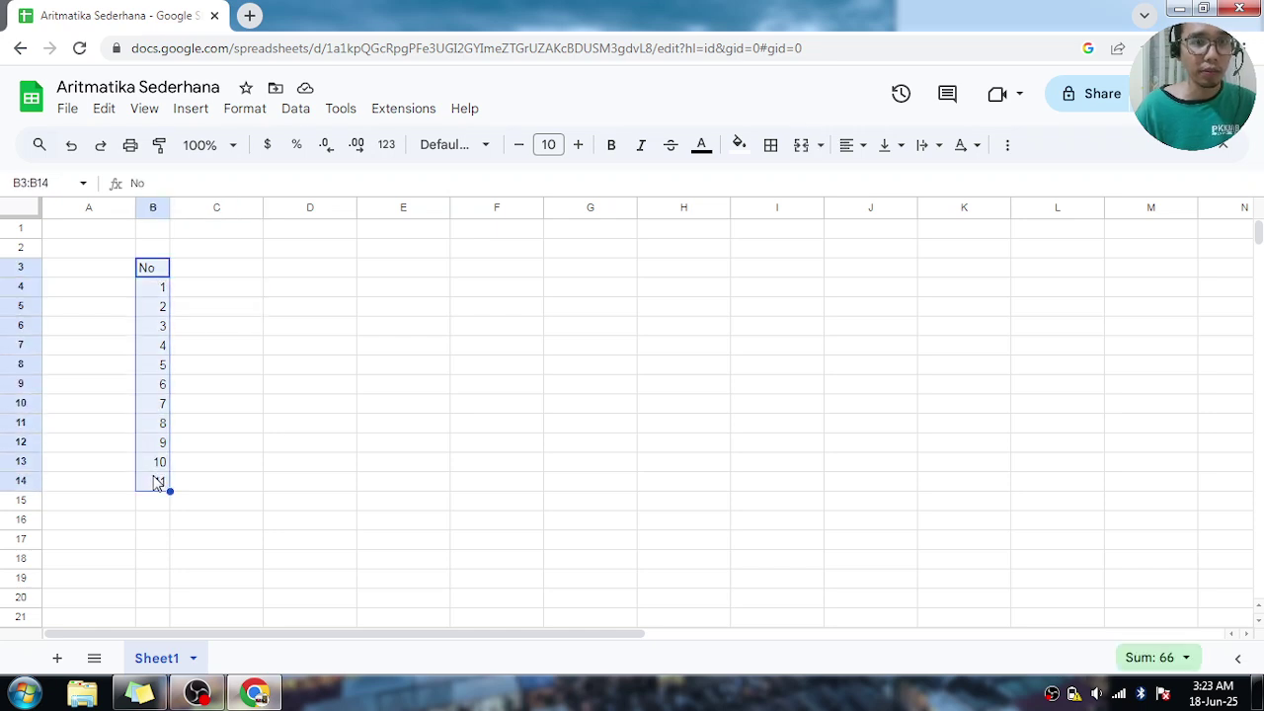
pyautogui.click(862, 153)
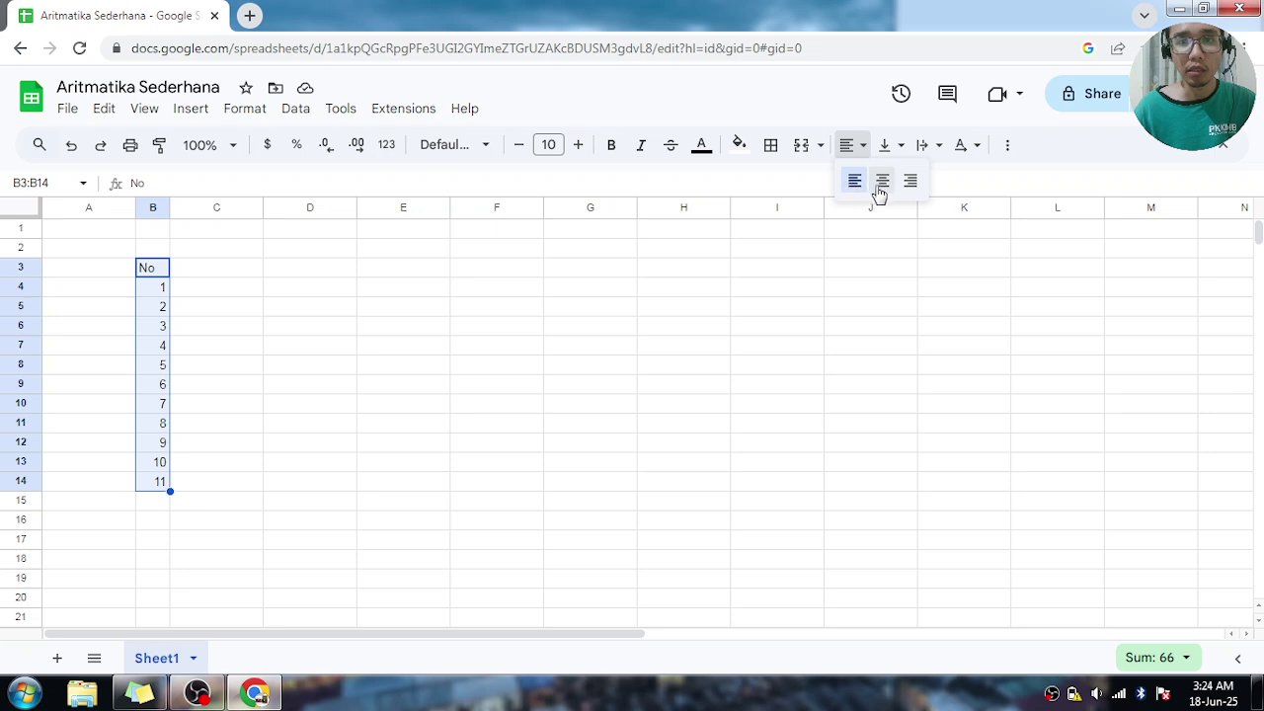
pyautogui.click(883, 181)
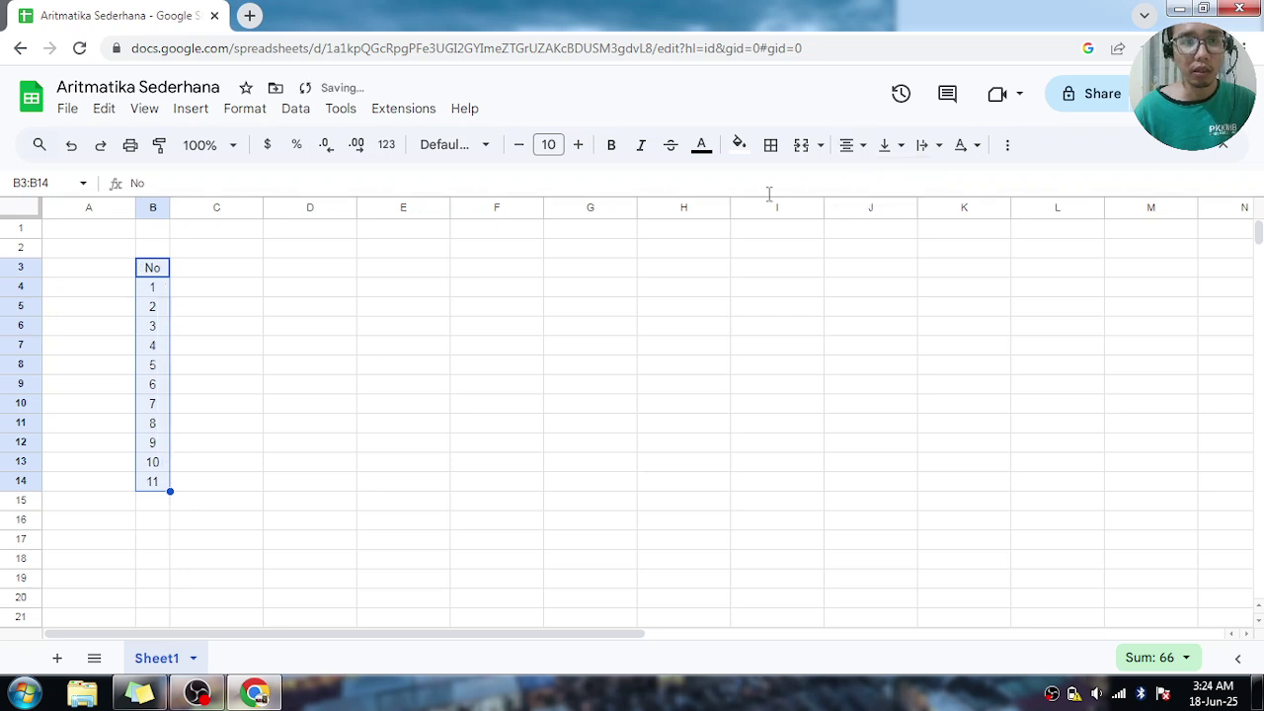
# Enter the heading Blangan Pertama in cell C3
pyautogui.click(235, 278)
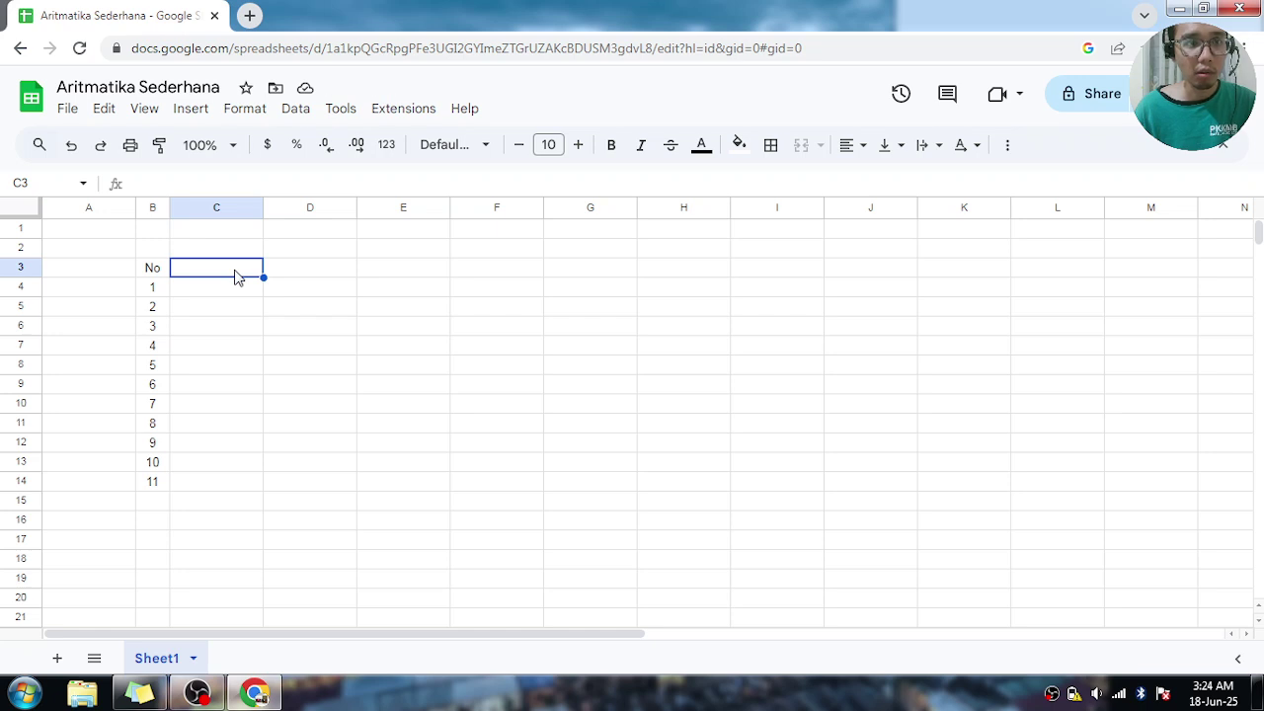
pyautogui.click(181, 182)
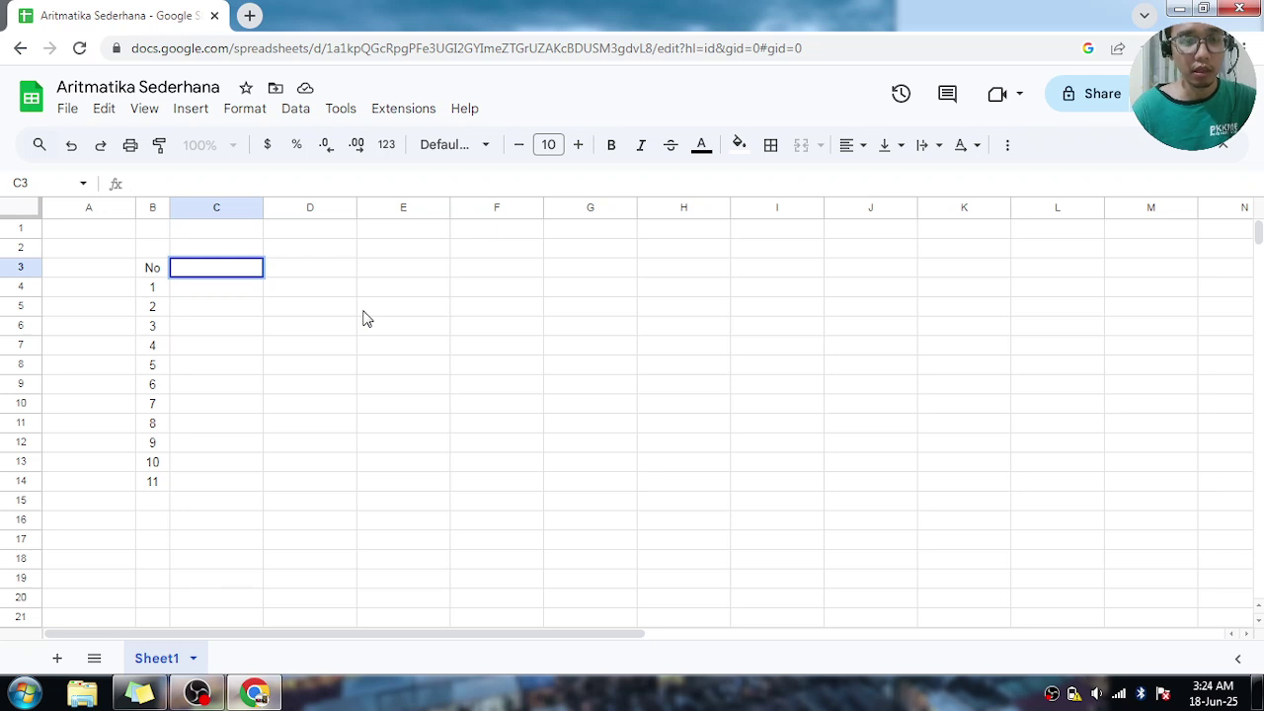
pyautogui.write('Blangan')
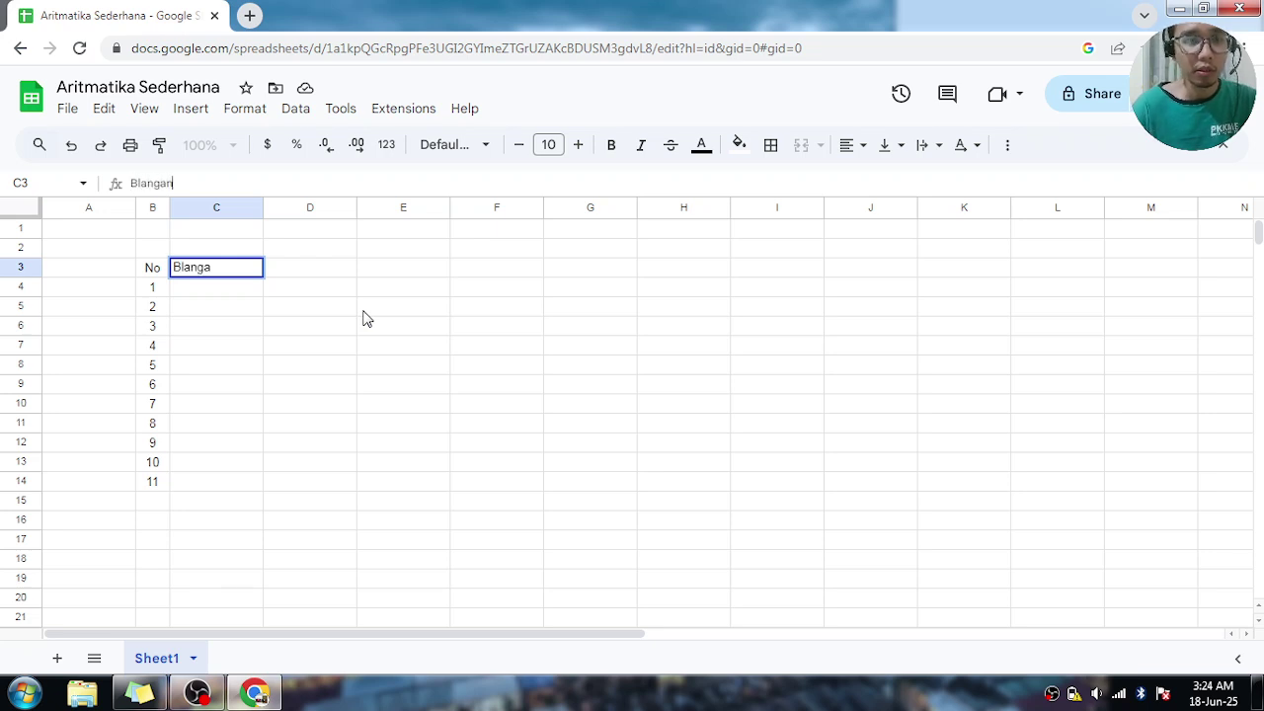
pyautogui.write(' Pertama')
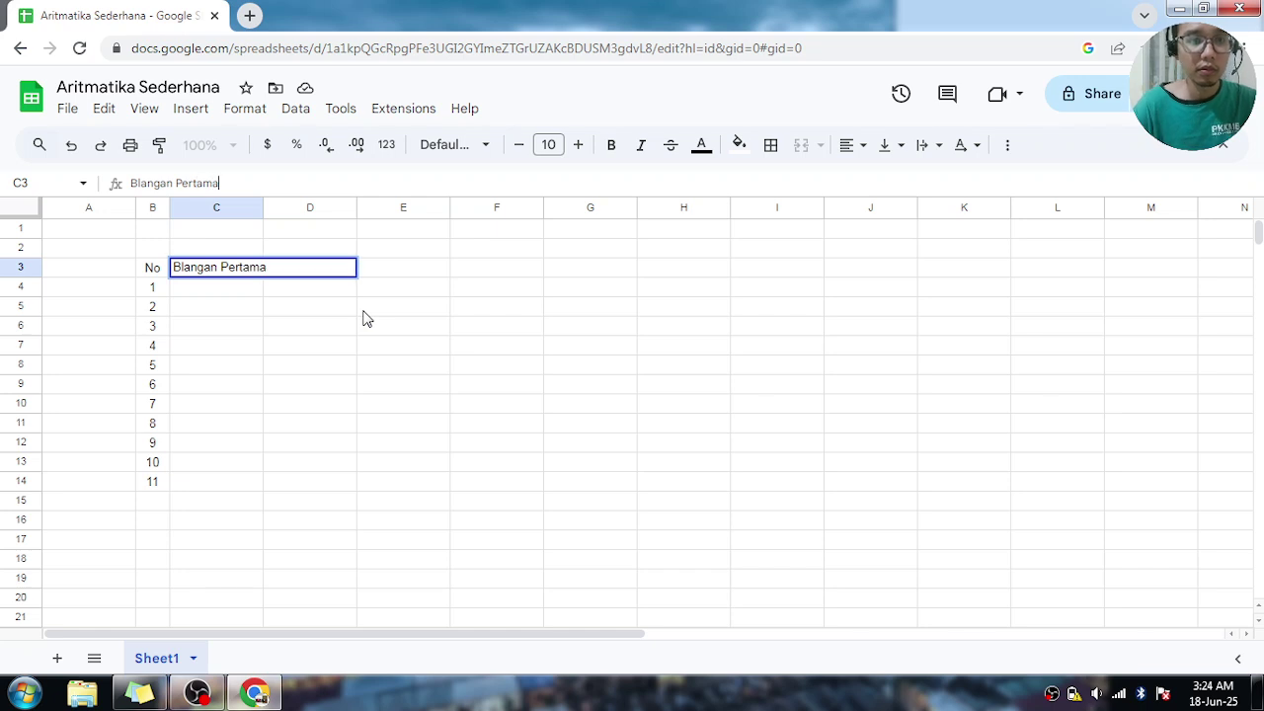
pyautogui.click(292, 348)
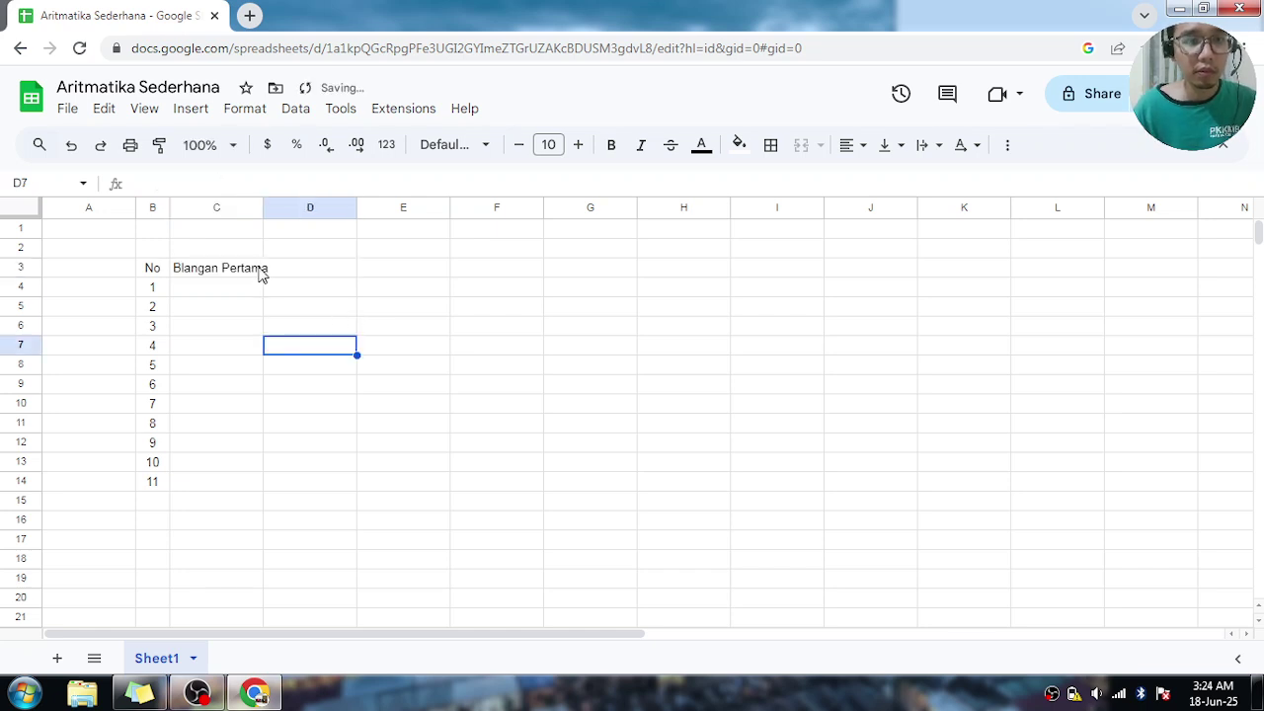
# Widen column C slightly so the heading in C3 fits inside its cell
pyautogui.click(260, 272)
pyautogui.doubleClick(260, 271)
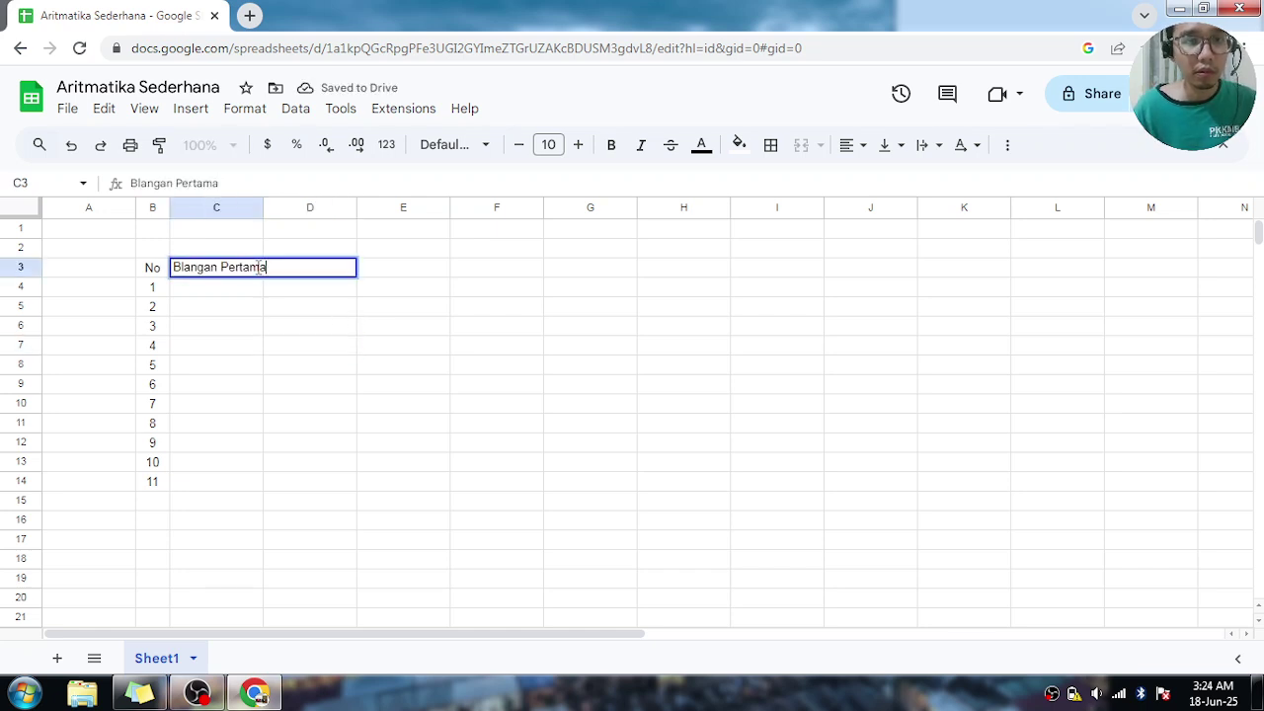
pyautogui.press('Return')
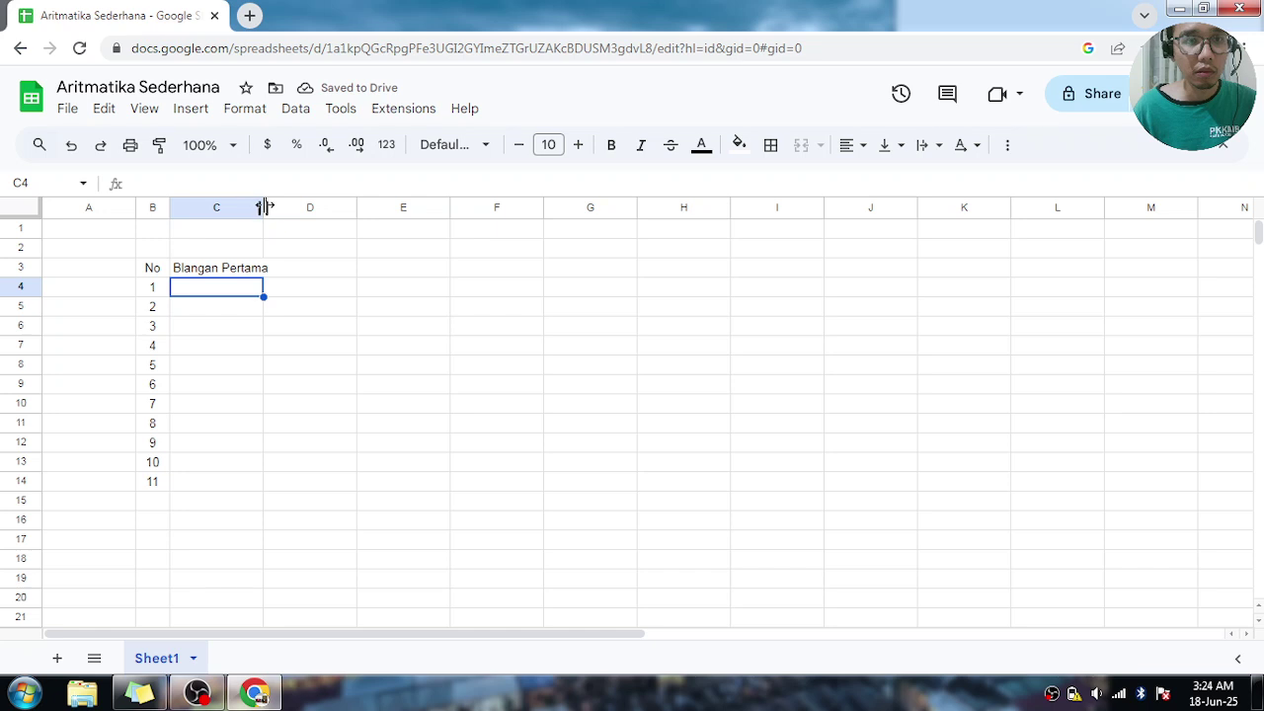
pyautogui.moveTo(263, 205); pyautogui.dragTo(273, 204)
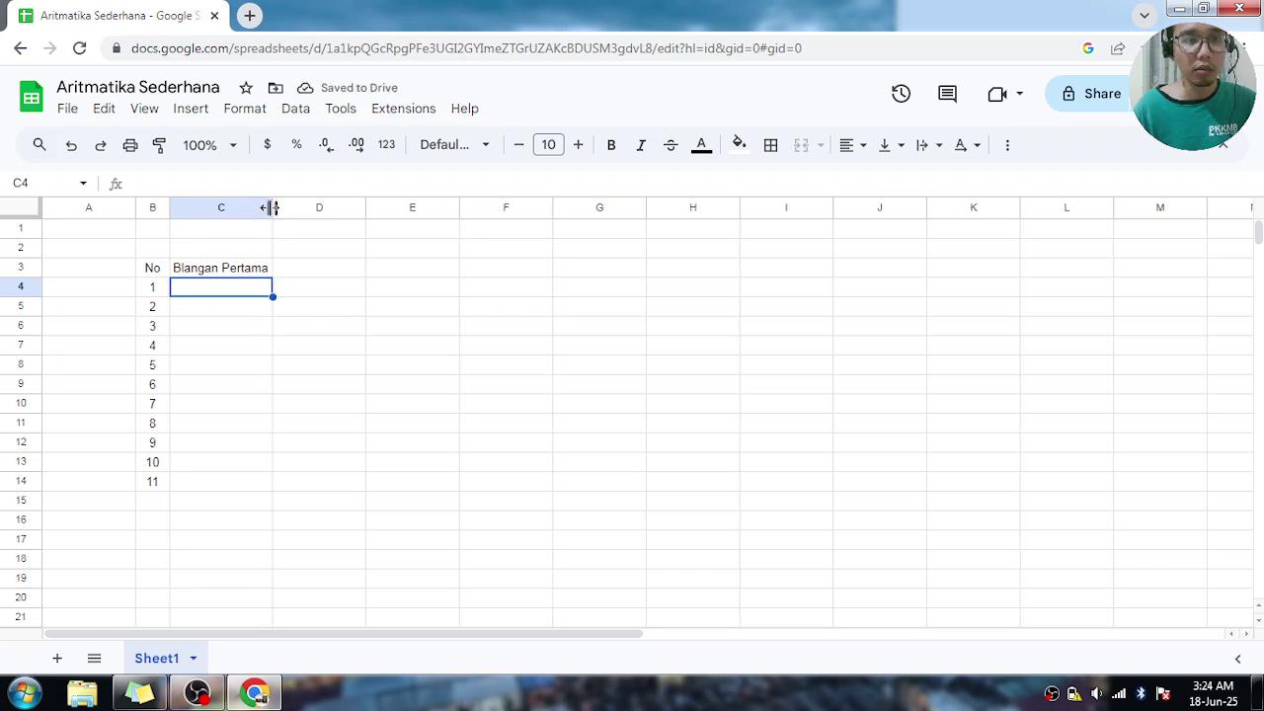
# Enter the heading Bilangan Kedua in cell D3 and fit column D's width to it
pyautogui.click(315, 272)
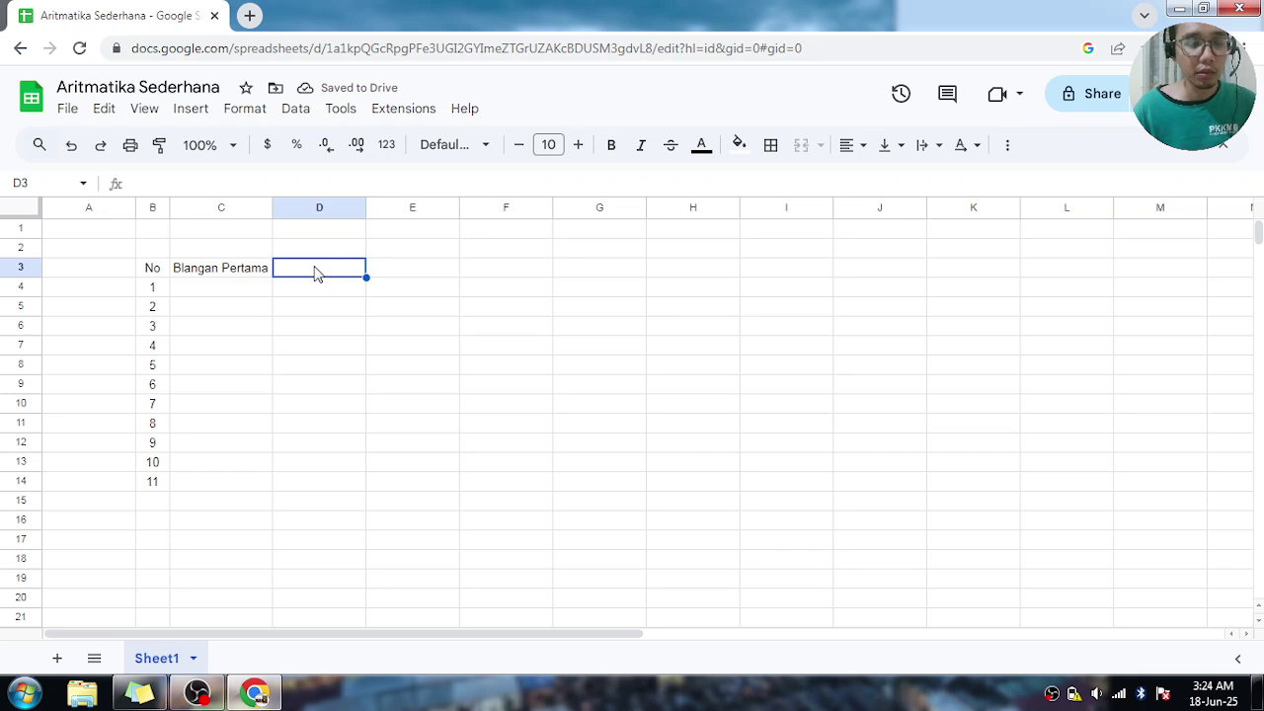
pyautogui.write('Bila')
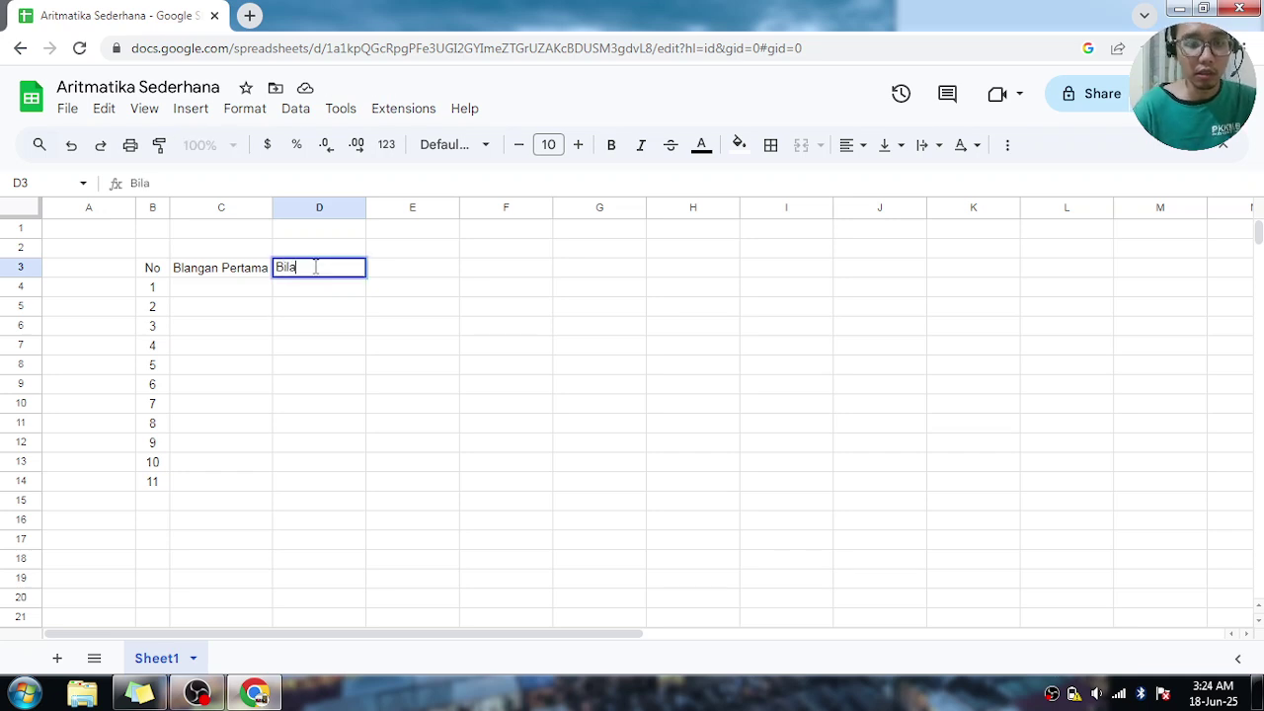
pyautogui.write('ngan Kedua')
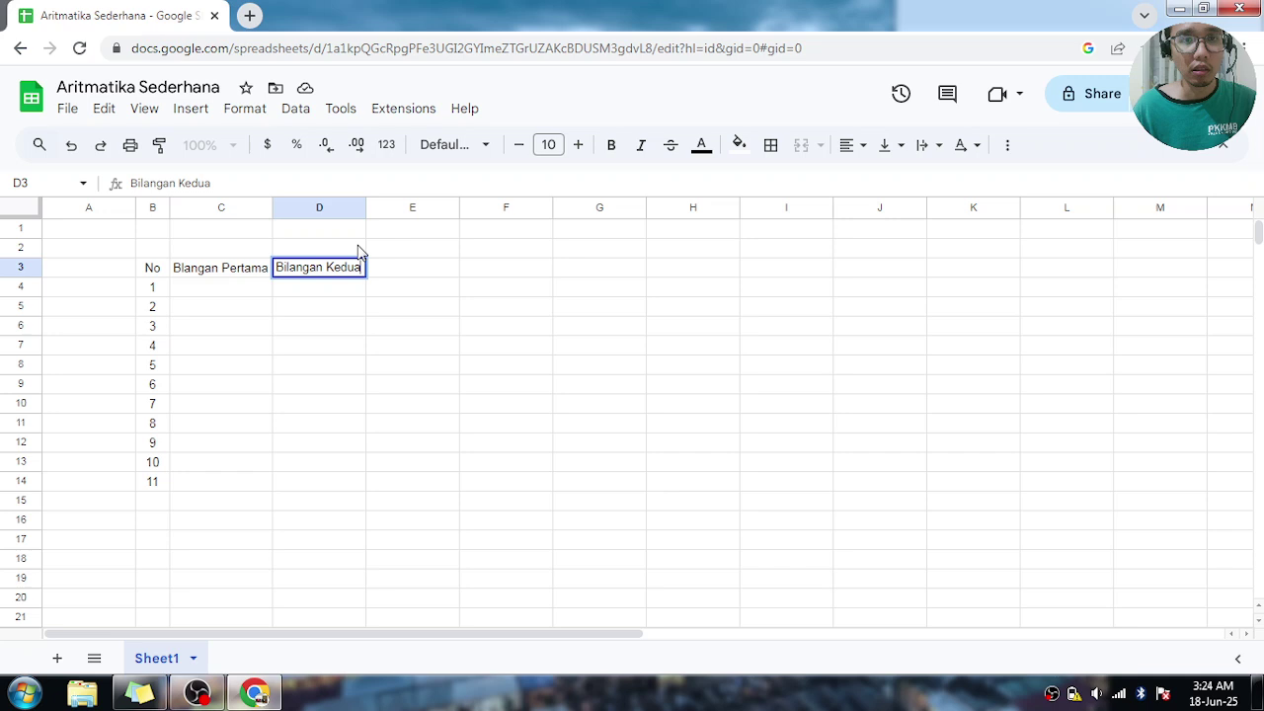
pyautogui.click(345, 365)
pyautogui.doubleClick(367, 206)
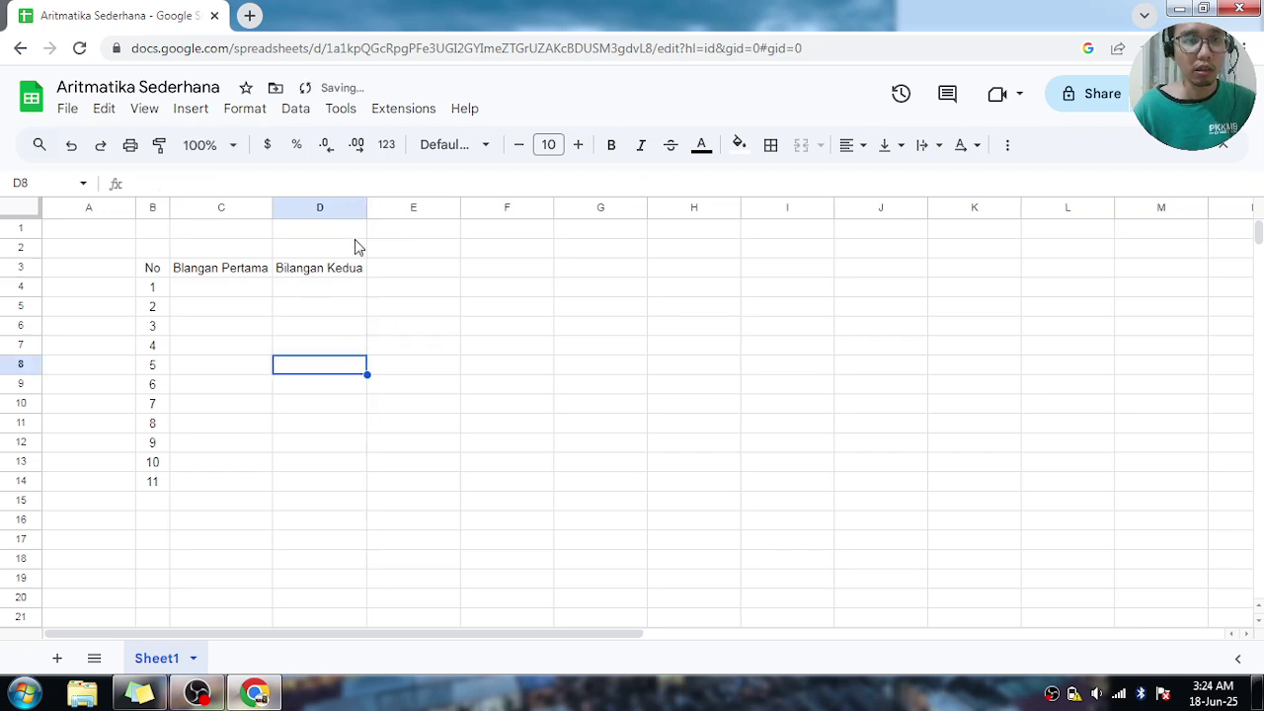
# Widen column D and fit its width back to the Bilangan Kedua heading
pyautogui.moveTo(367, 208); pyautogui.dragTo(407, 235)
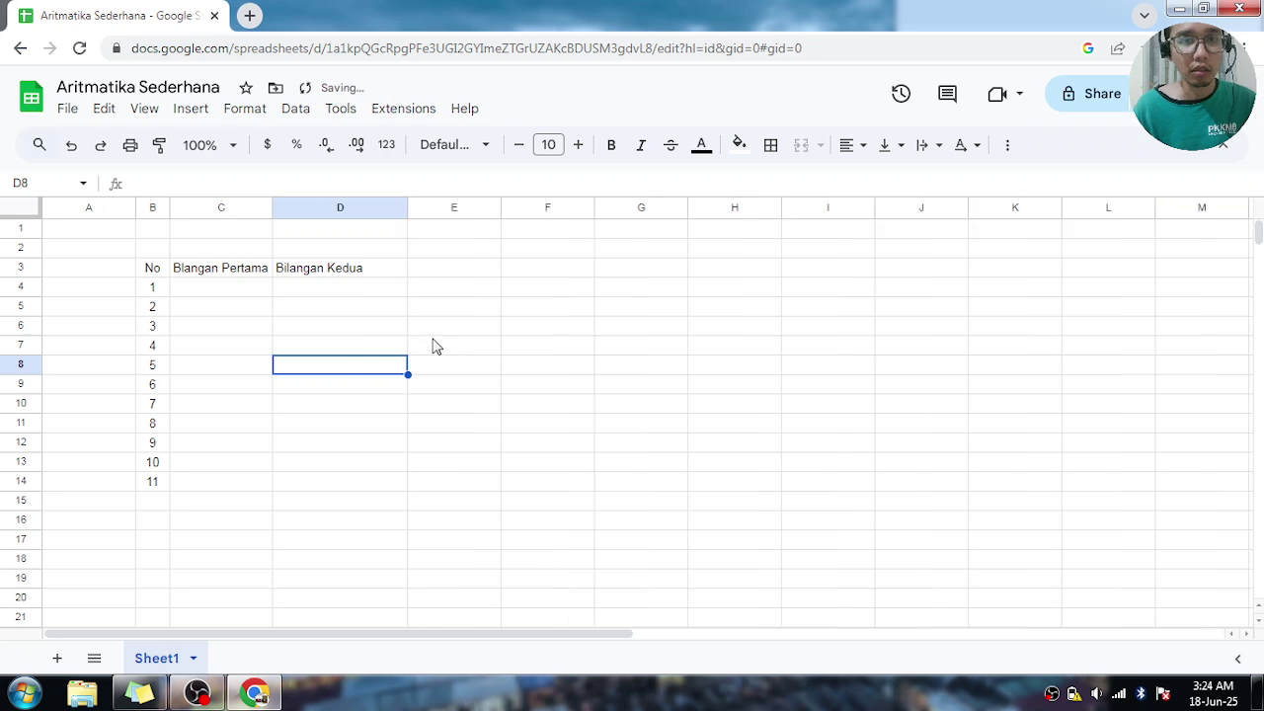
pyautogui.doubleClick(407, 206)
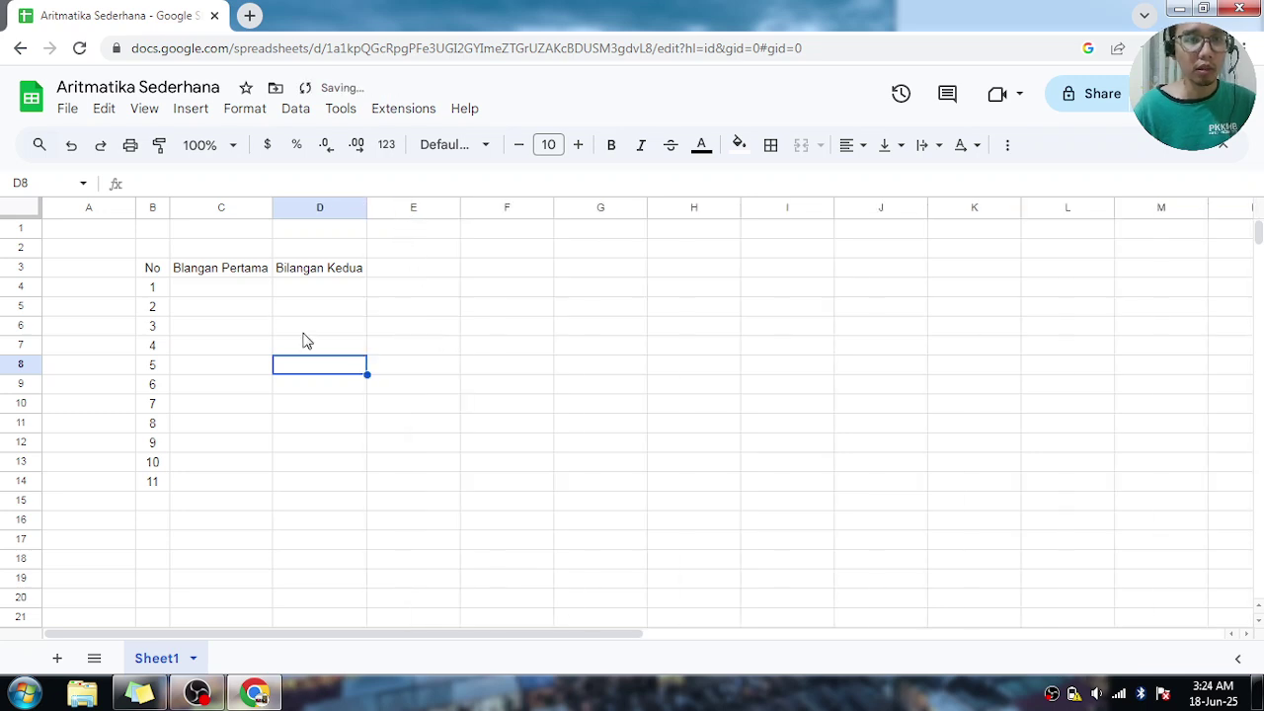
pyautogui.click(319, 275)
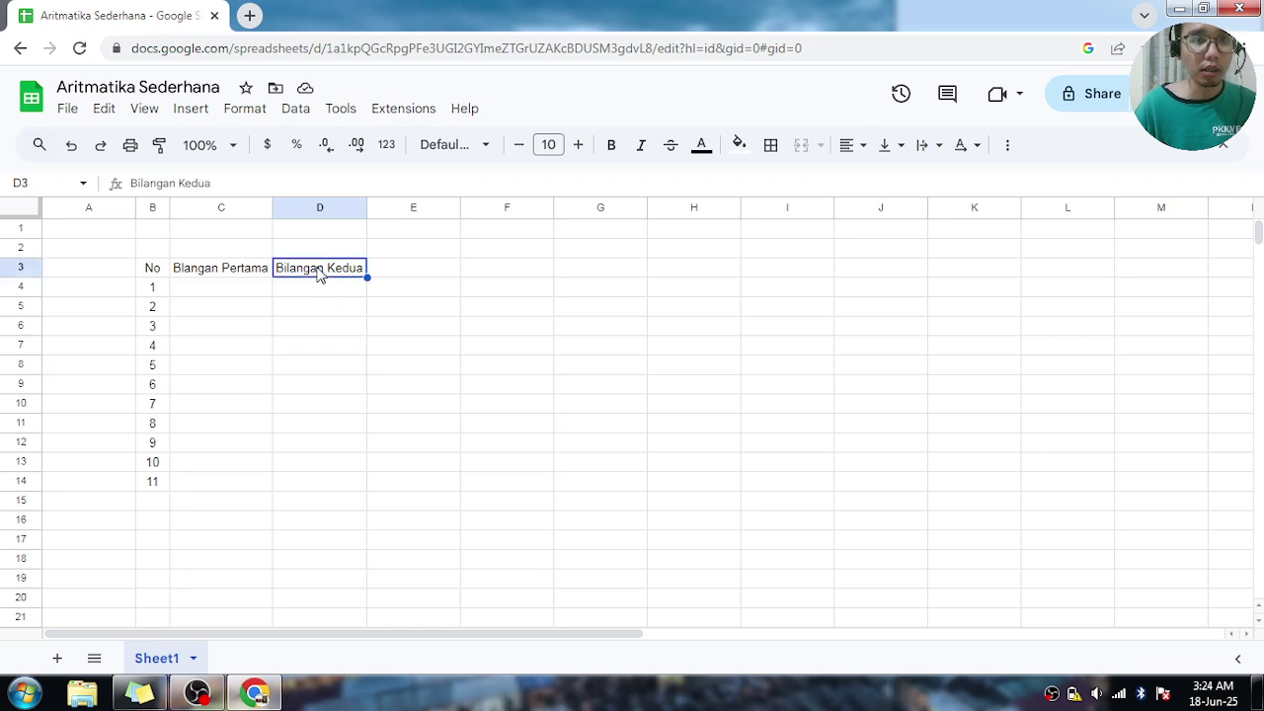
# Enter the first numbers 32, 100, 9 and 87 in cells C4 to C7 under Blangan Pertama
pyautogui.click(247, 294)
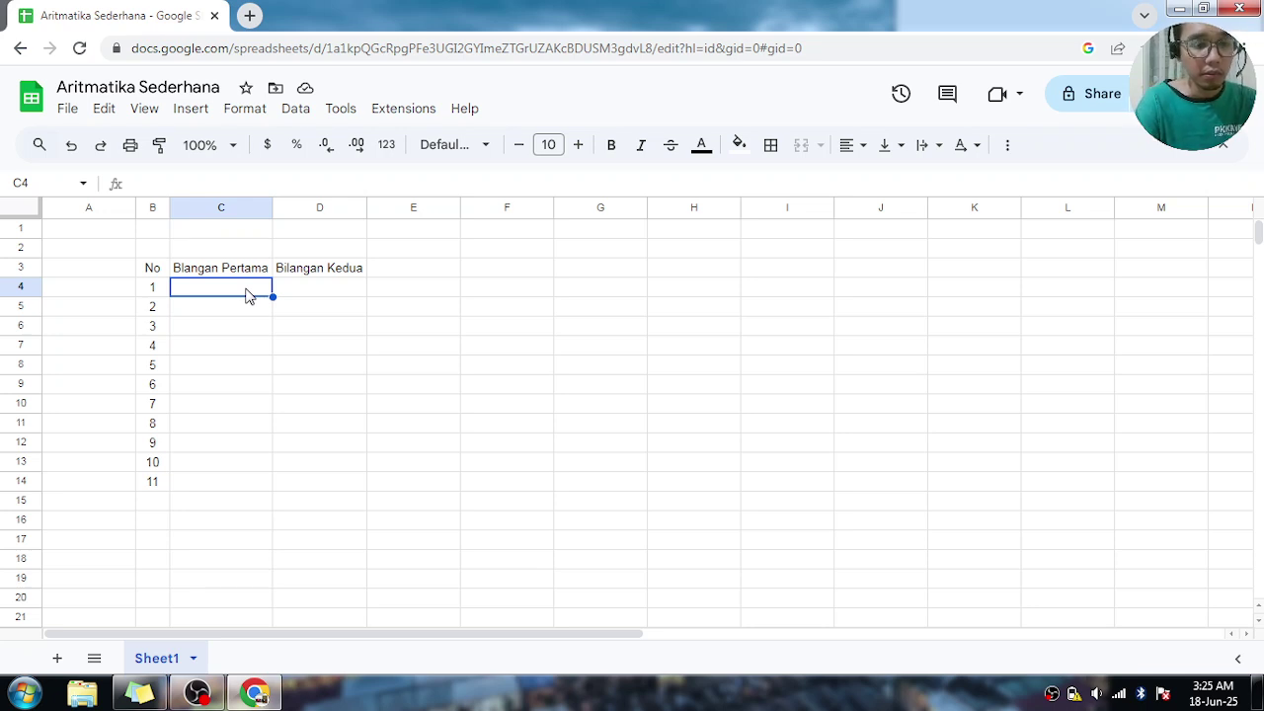
pyautogui.write('32')
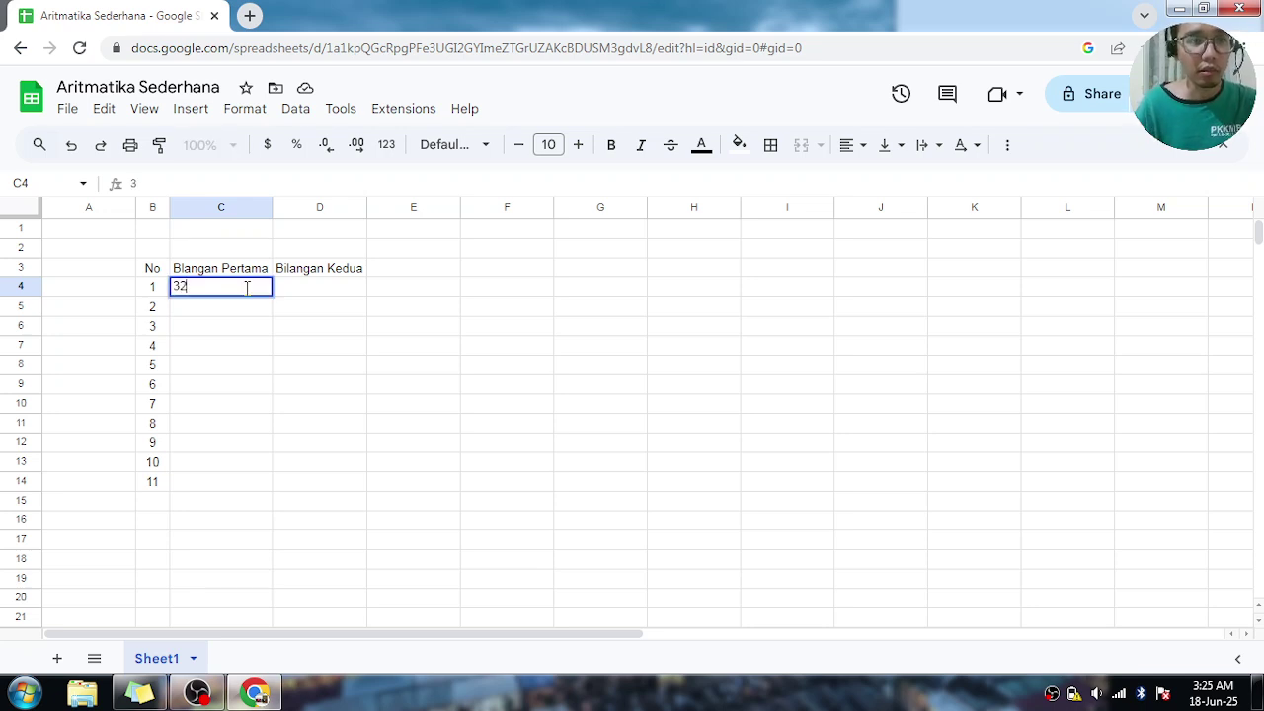
pyautogui.press('Return')
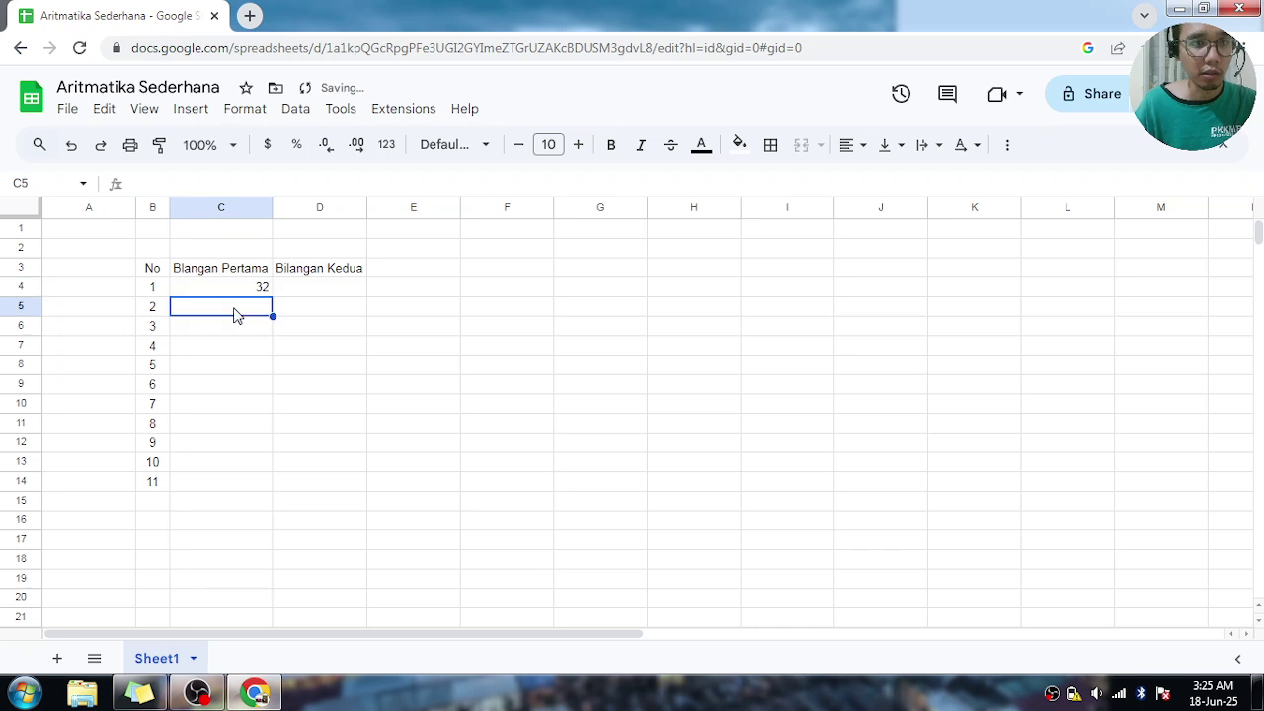
pyautogui.write('100')
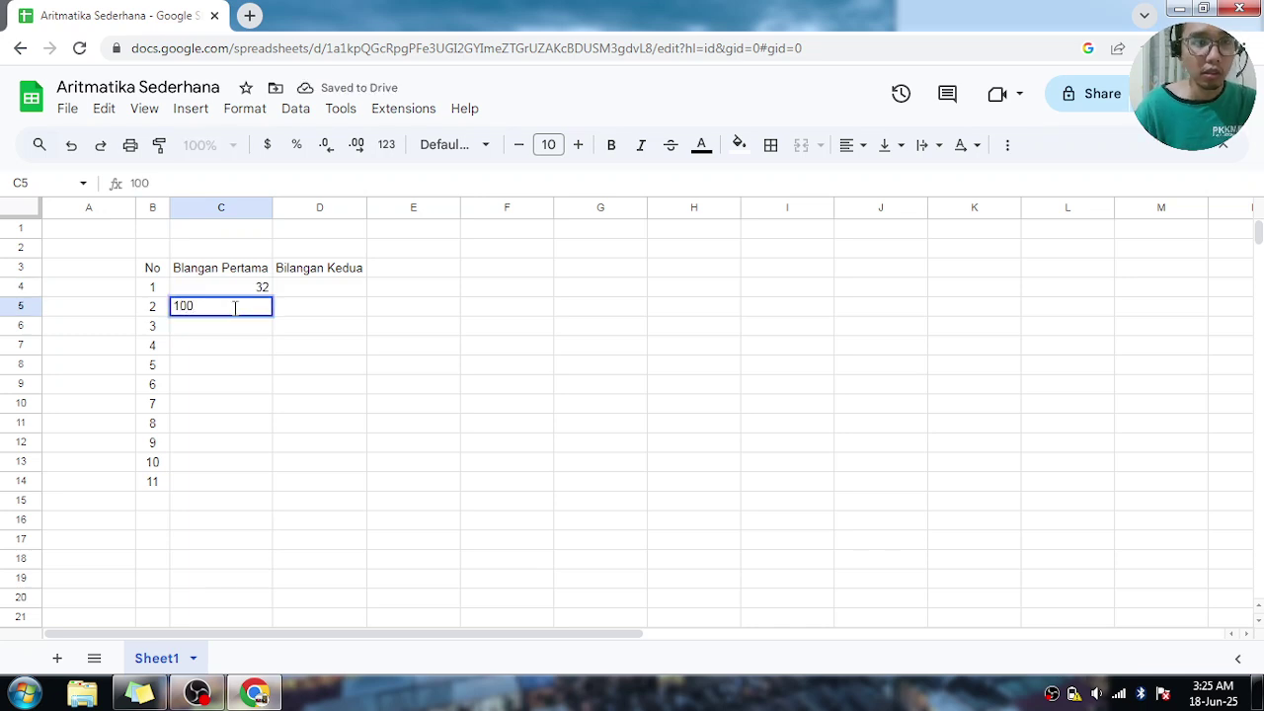
pyautogui.press('Return')
pyautogui.write('9')
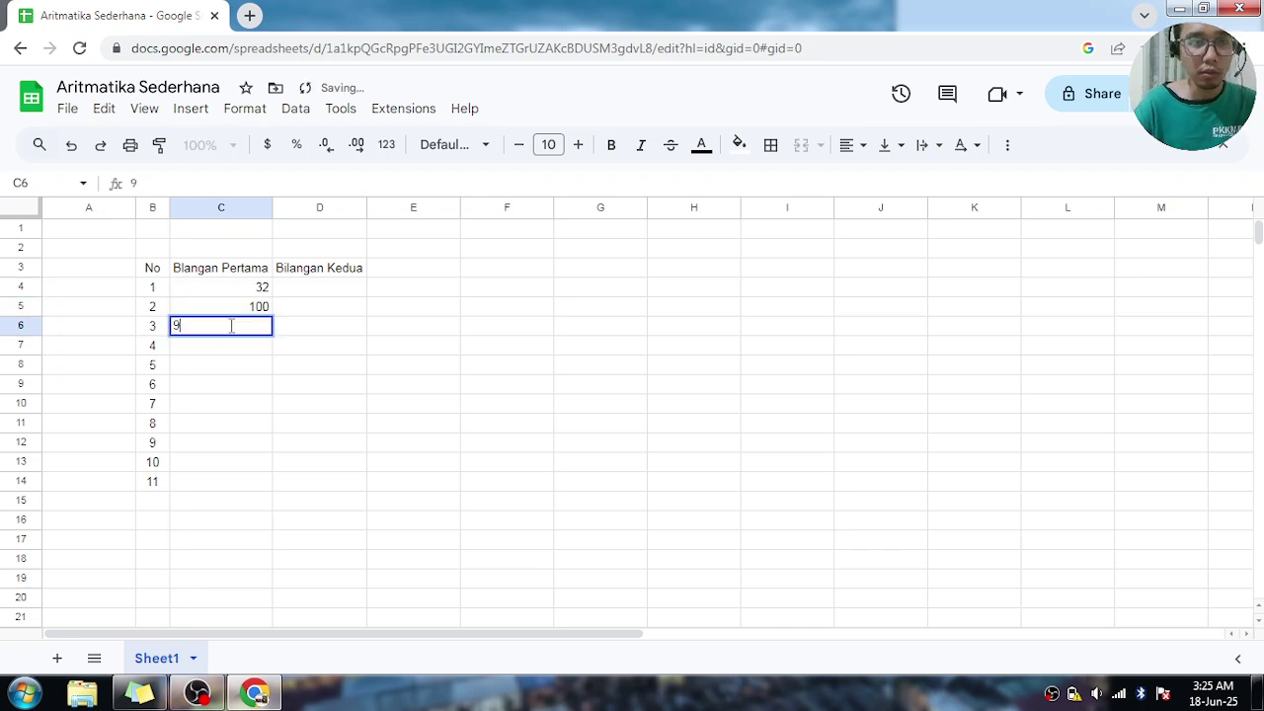
pyautogui.press('Return')
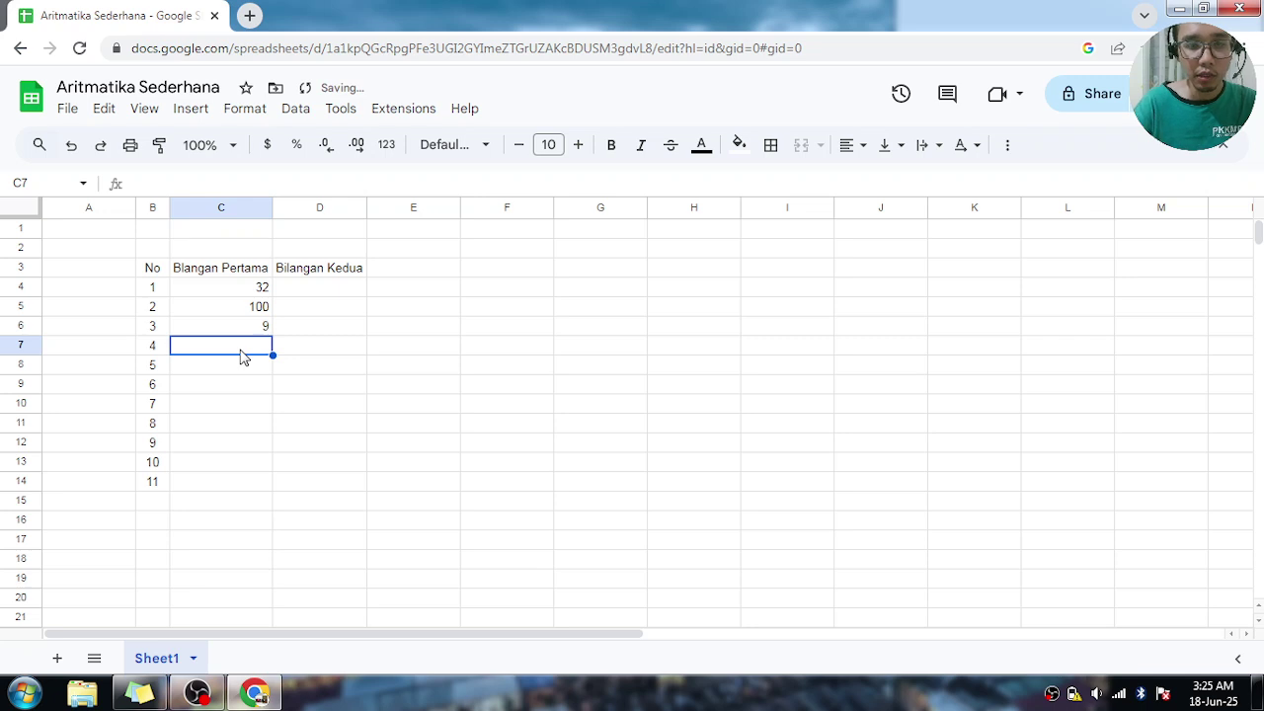
pyautogui.write('87')
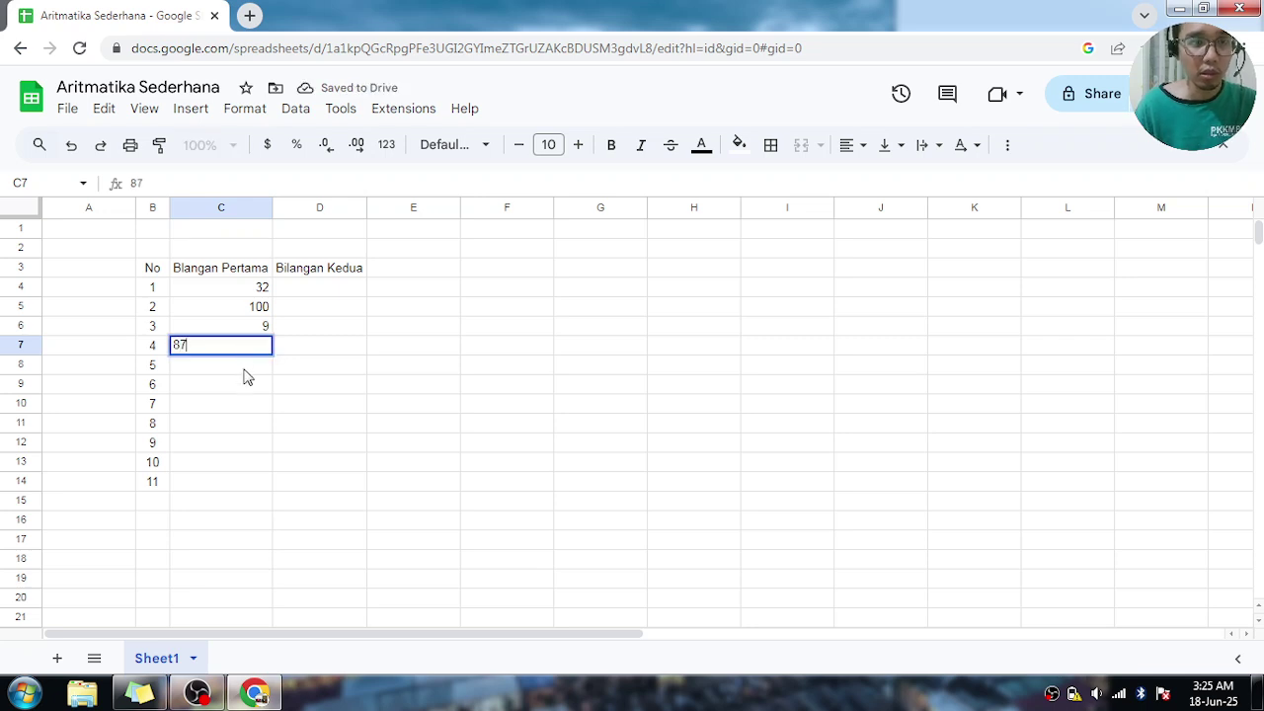
pyautogui.press('Return')
# Enter 65, 76 and 85 in cells C8 to C10 of the Blangan Pertama column
pyautogui.write('6')
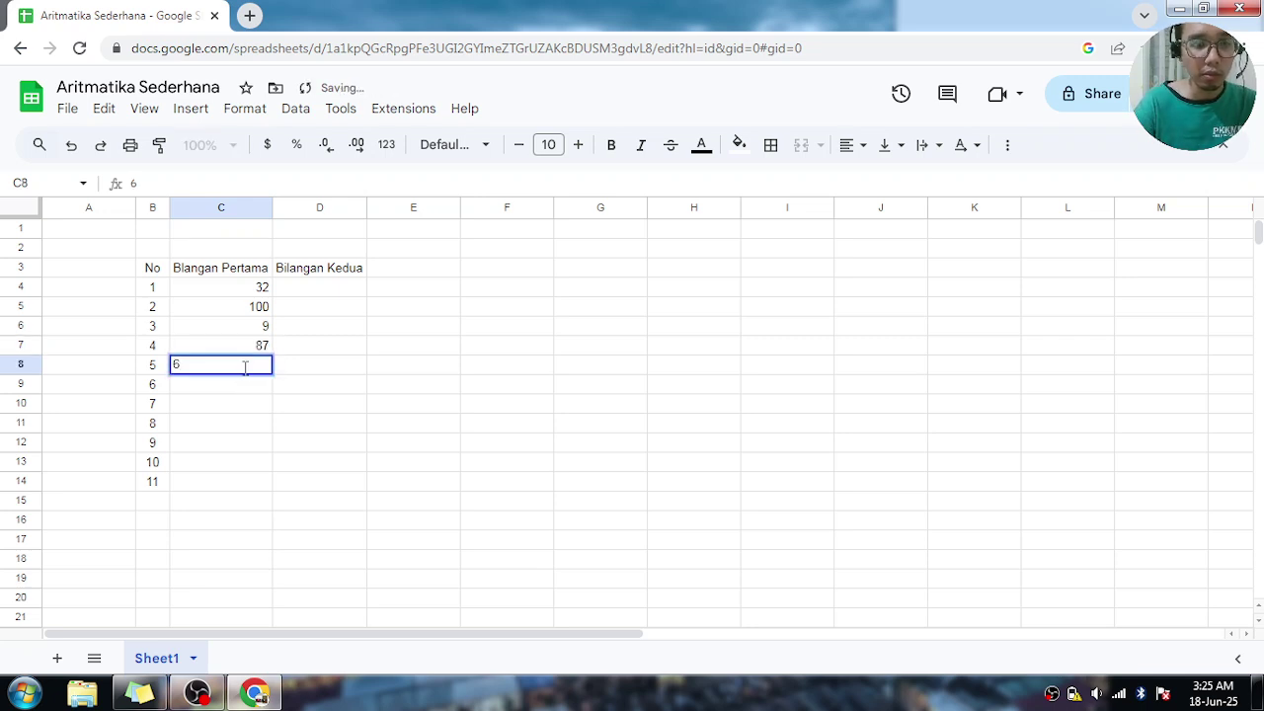
pyautogui.write('5')
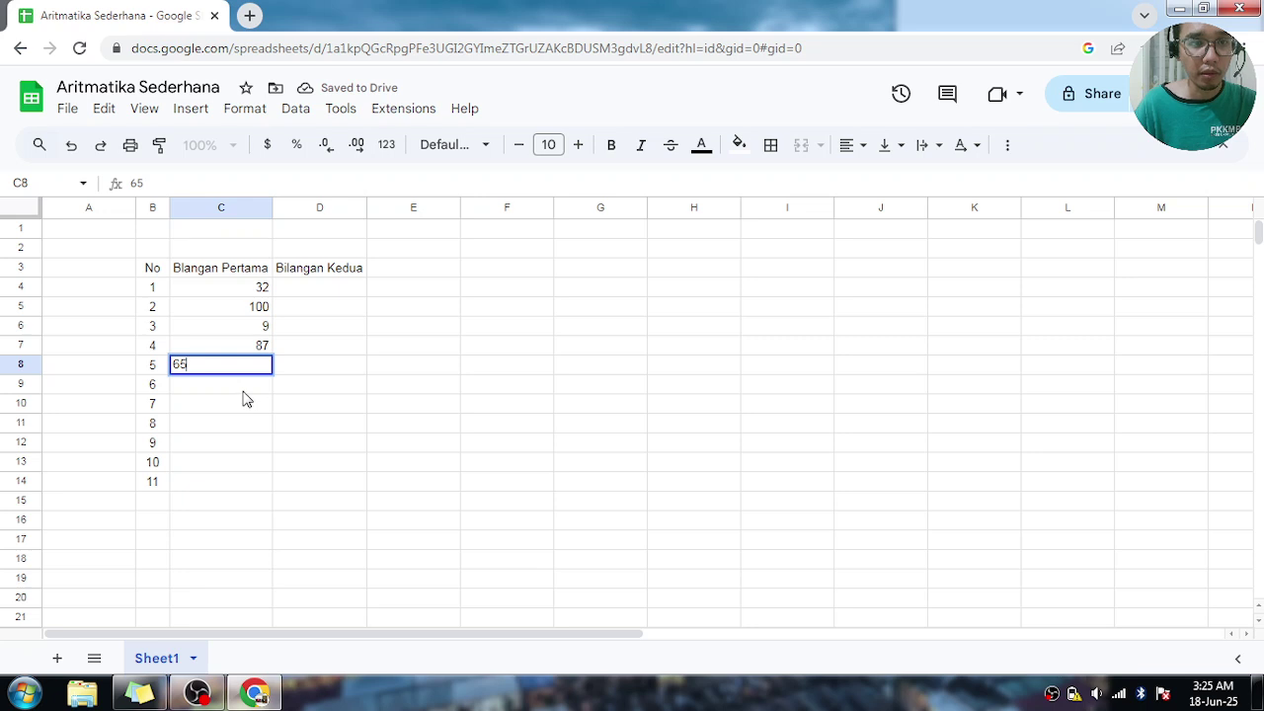
pyautogui.press('Return')
pyautogui.write('76')
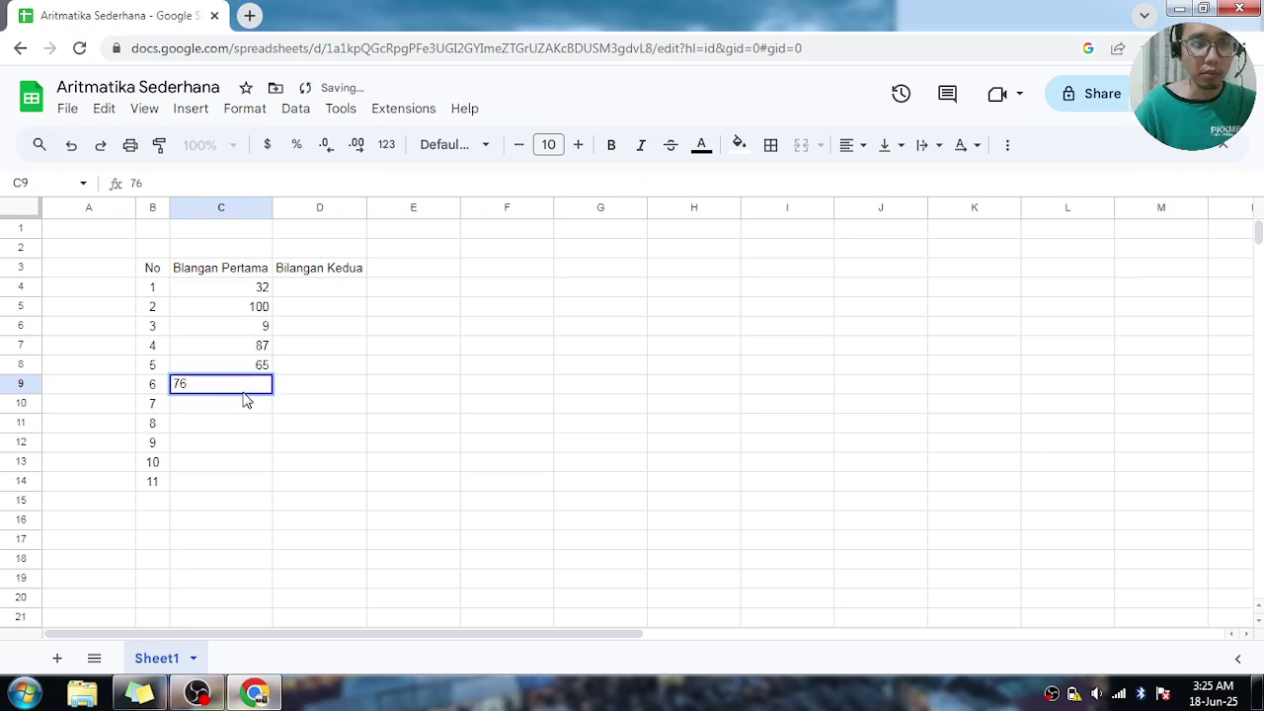
pyautogui.press('Return')
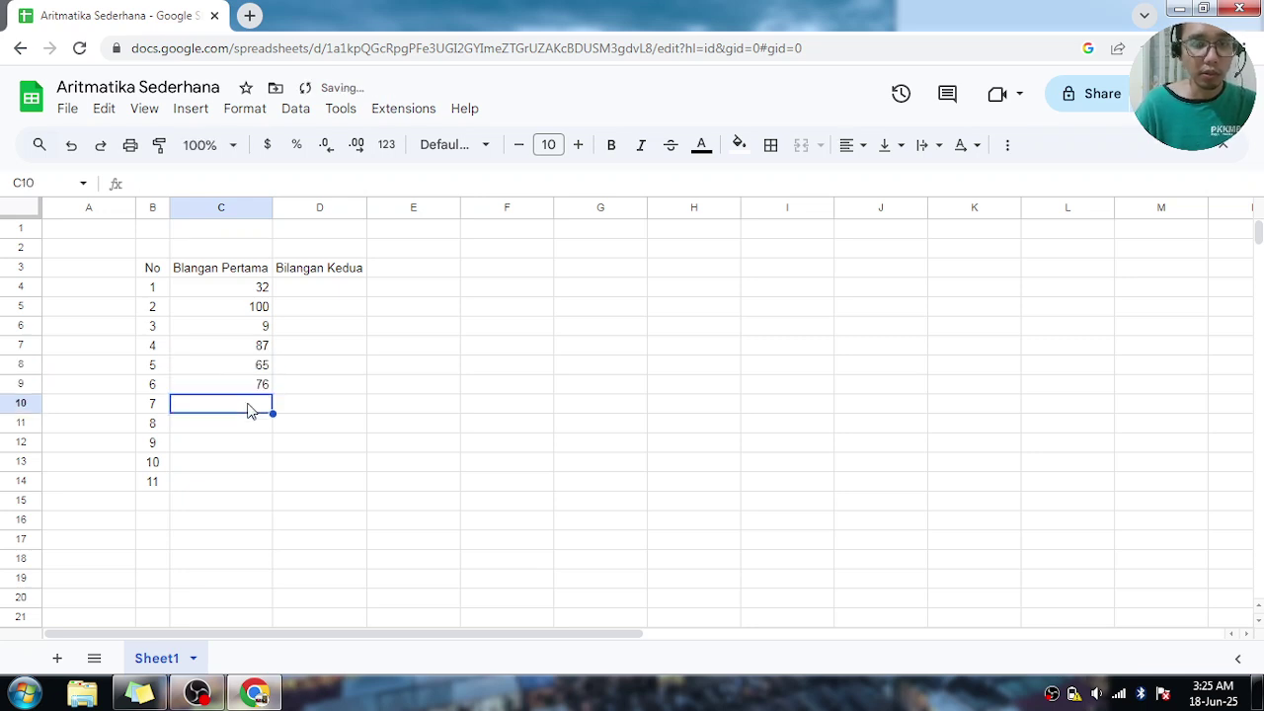
pyautogui.write('76')
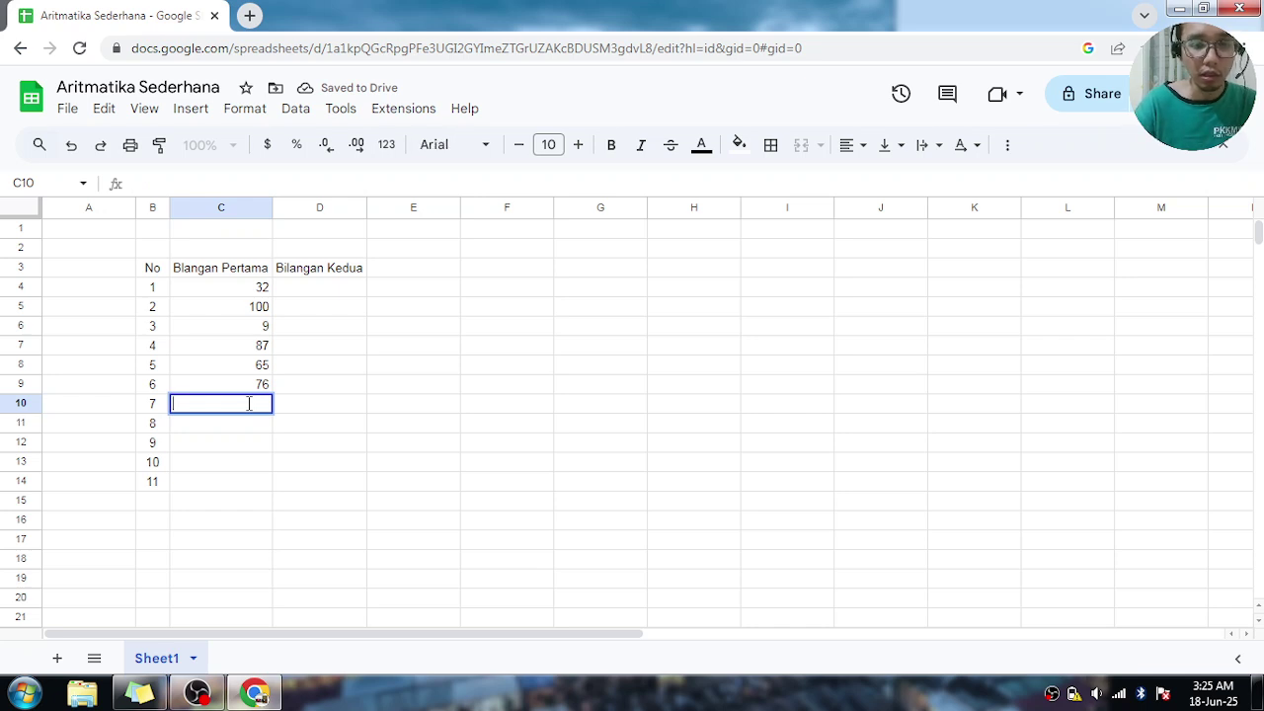
pyautogui.write('85')
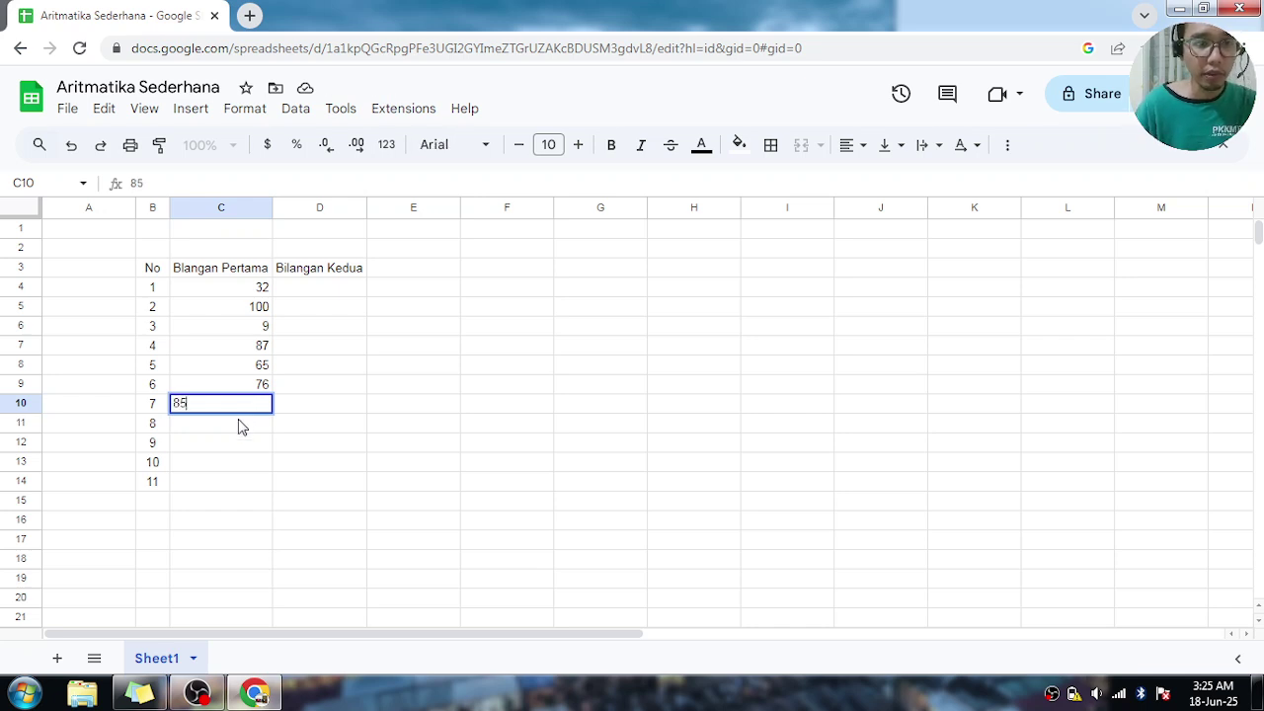
pyautogui.press('Return')
# Complete the Blangan Pertama column with 17, 72, 54 and 31 in cells C11 to C14
pyautogui.write('1')
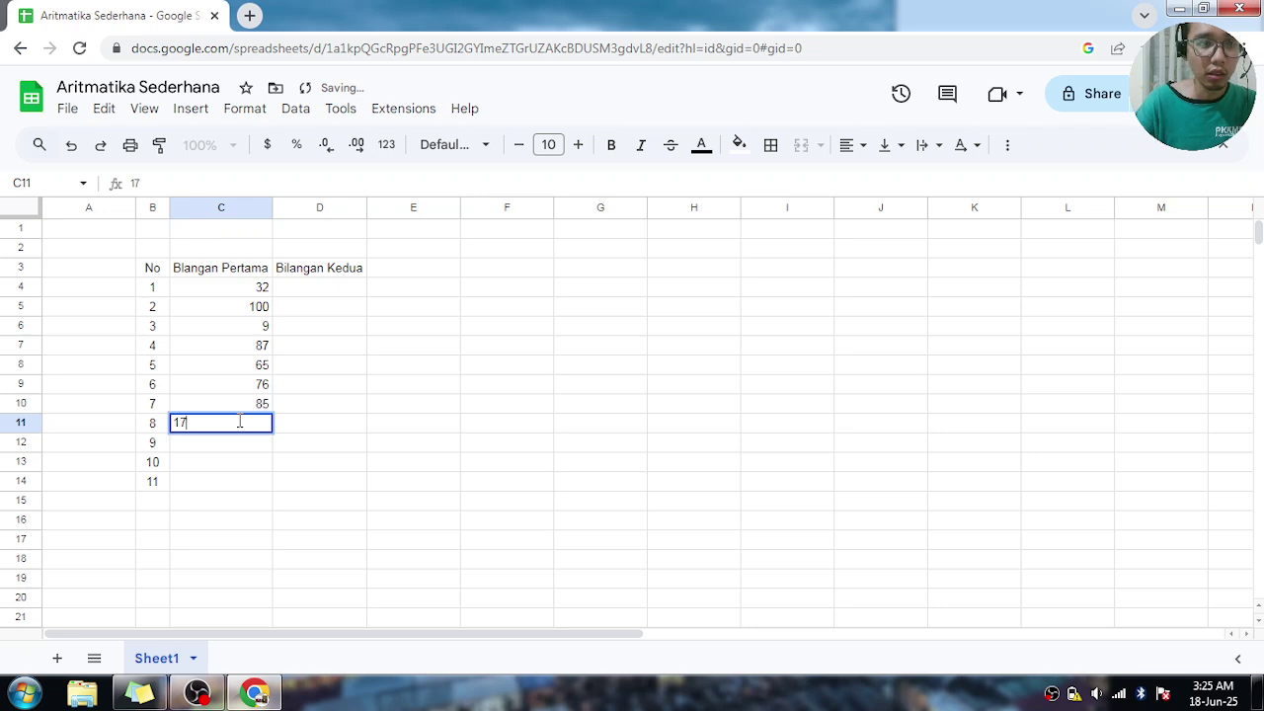
pyautogui.write('7')
pyautogui.press('Return')
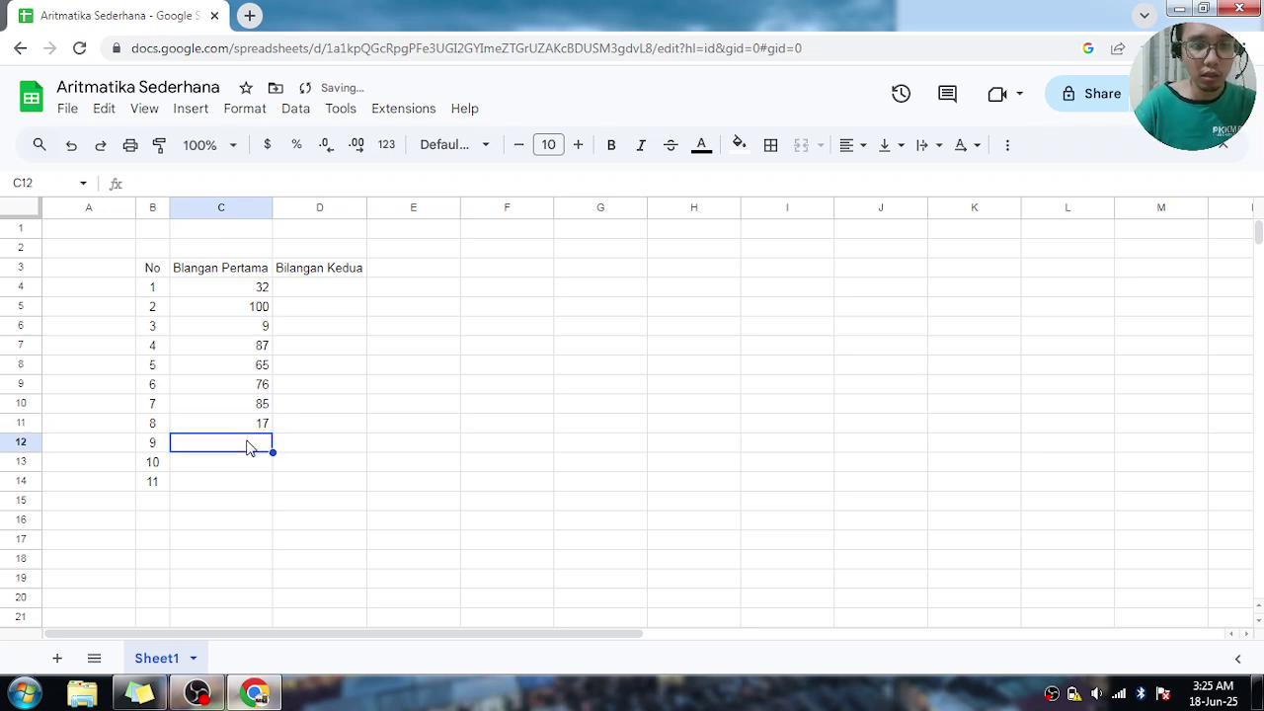
pyautogui.write('7')
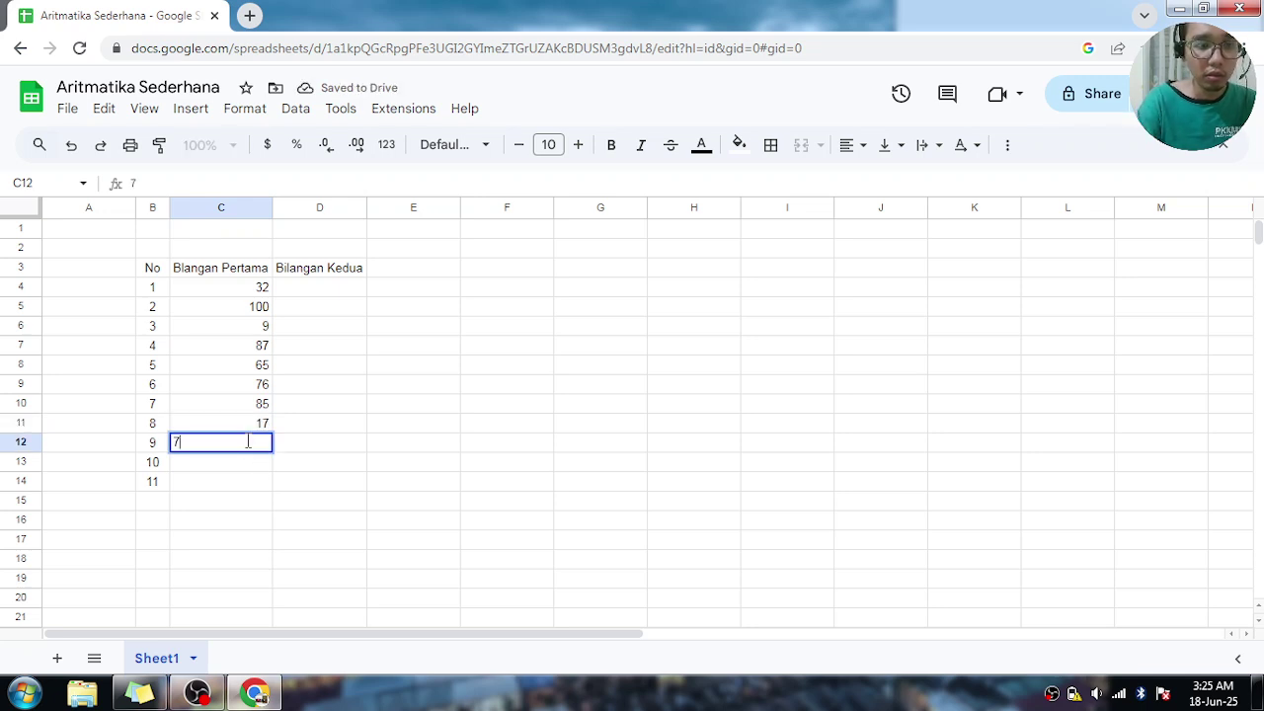
pyautogui.write('2')
pyautogui.press('Return')
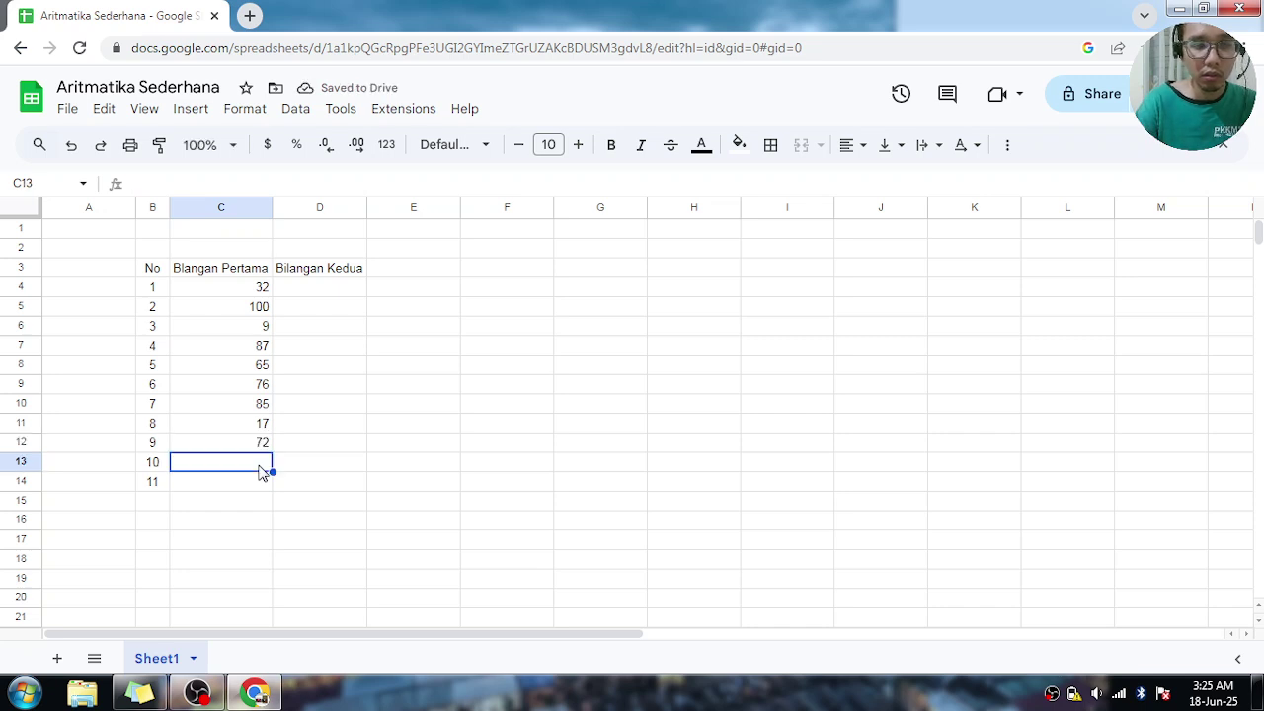
pyautogui.write('54')
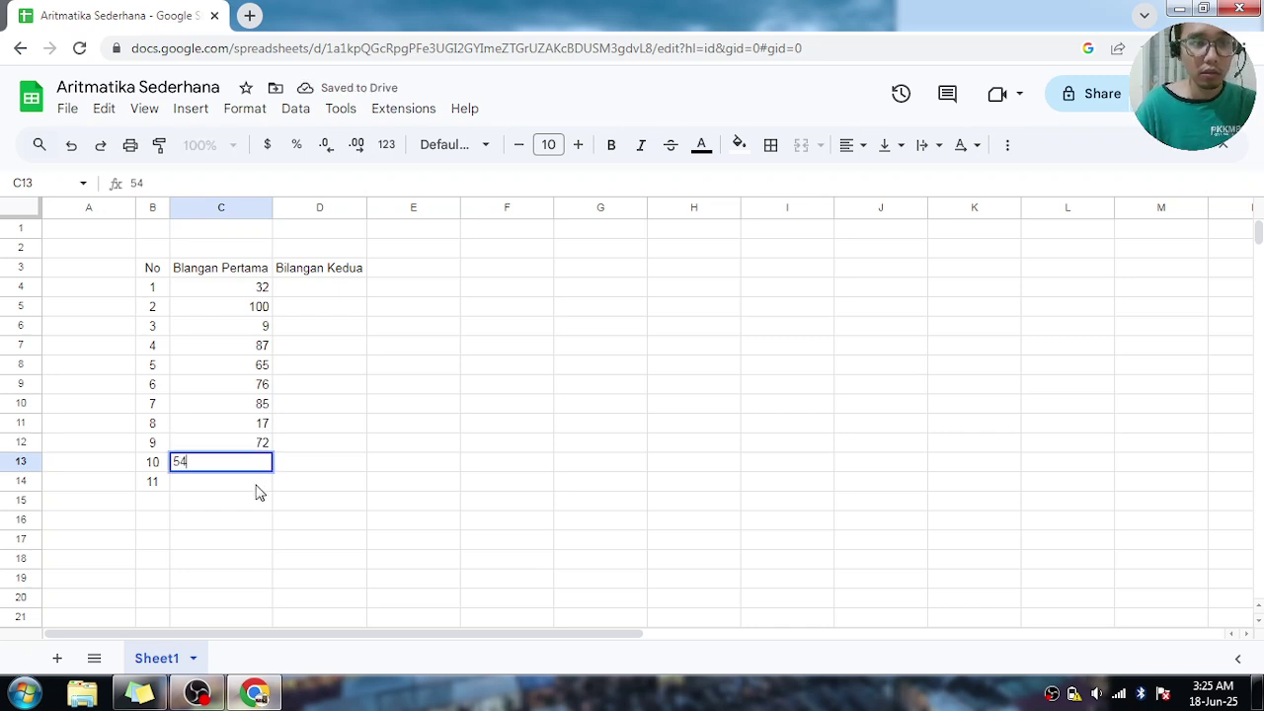
pyautogui.press('Return')
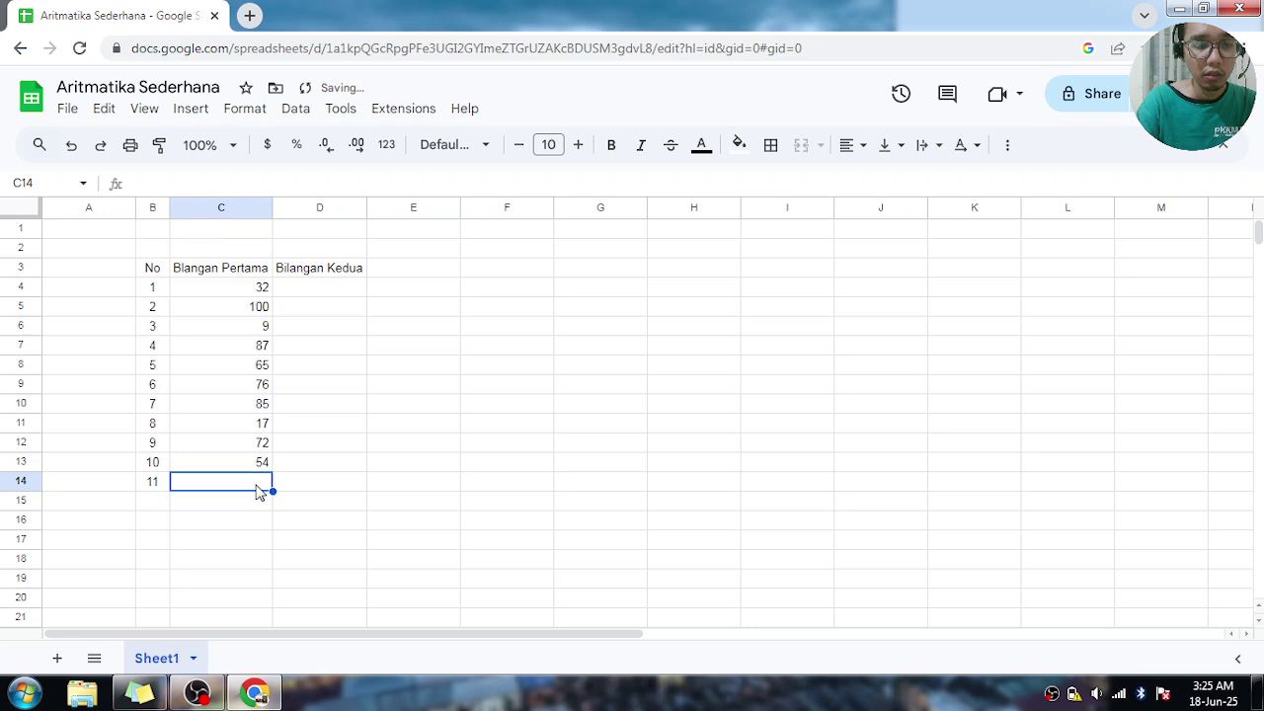
pyautogui.write('31')
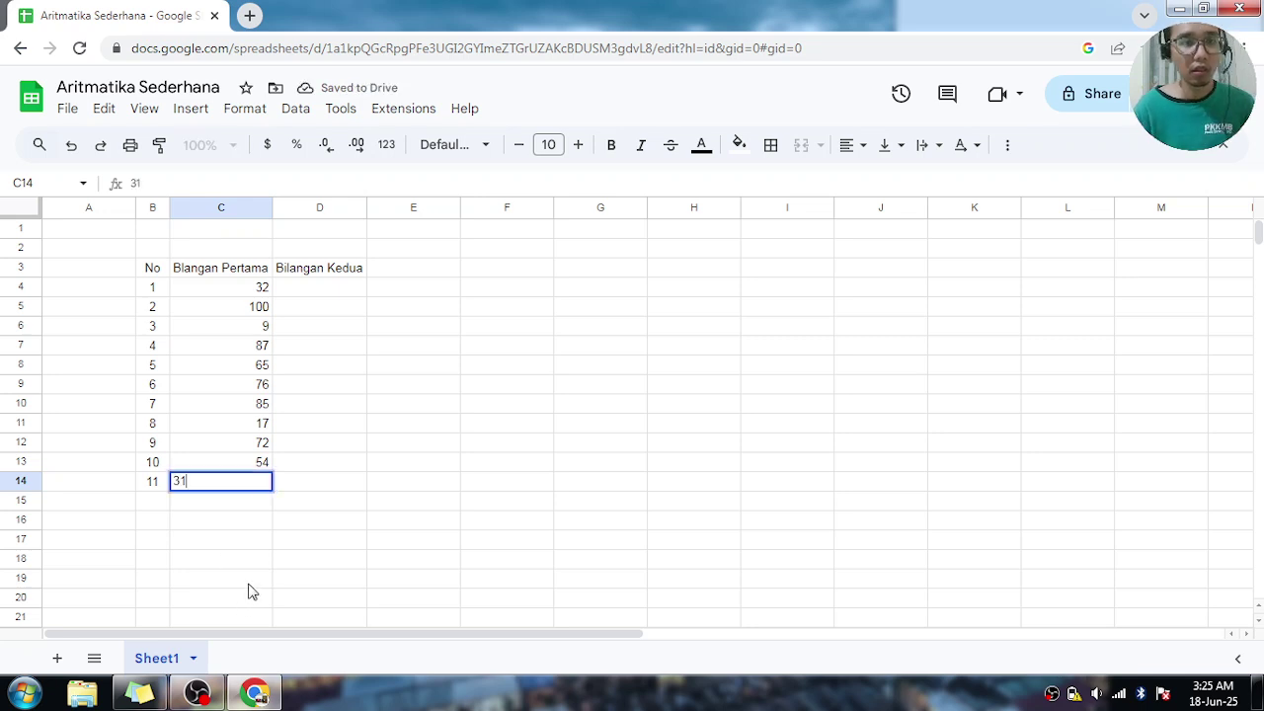
pyautogui.click(248, 585)
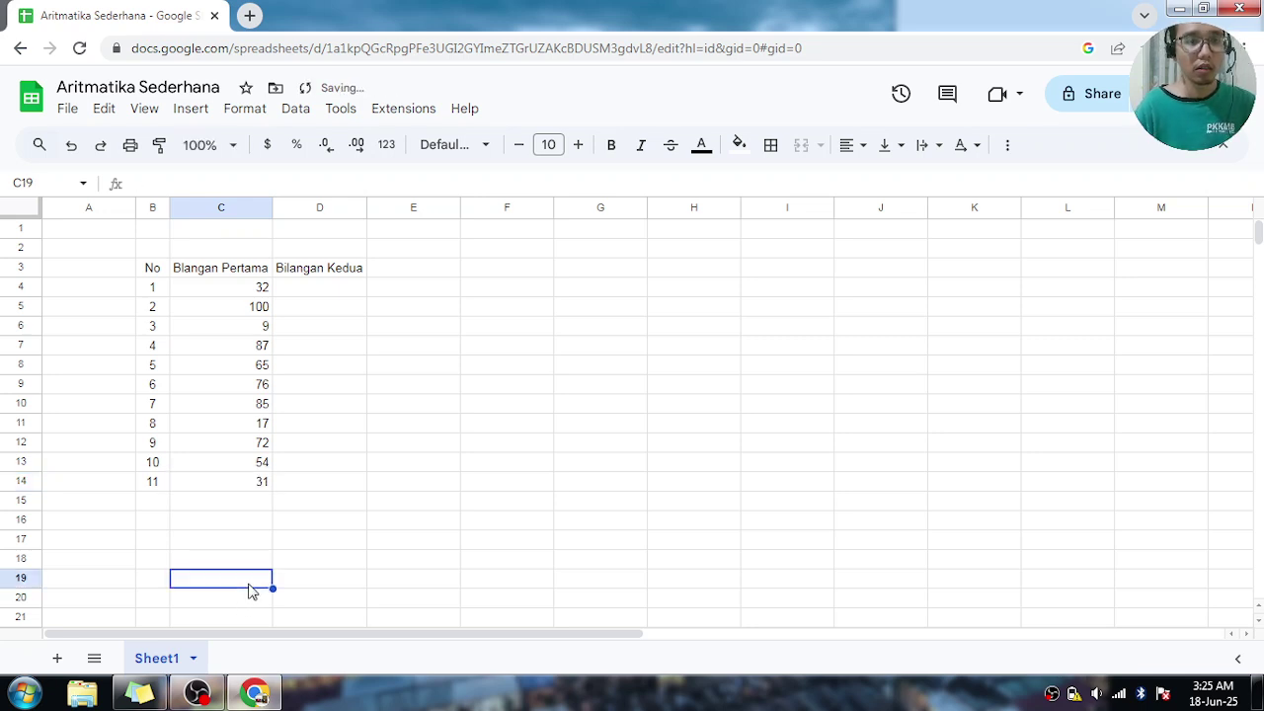
# Enter the starting values 10 and 15 in cells D4 and D5 under Bilangan Kedua
pyautogui.click(320, 294)
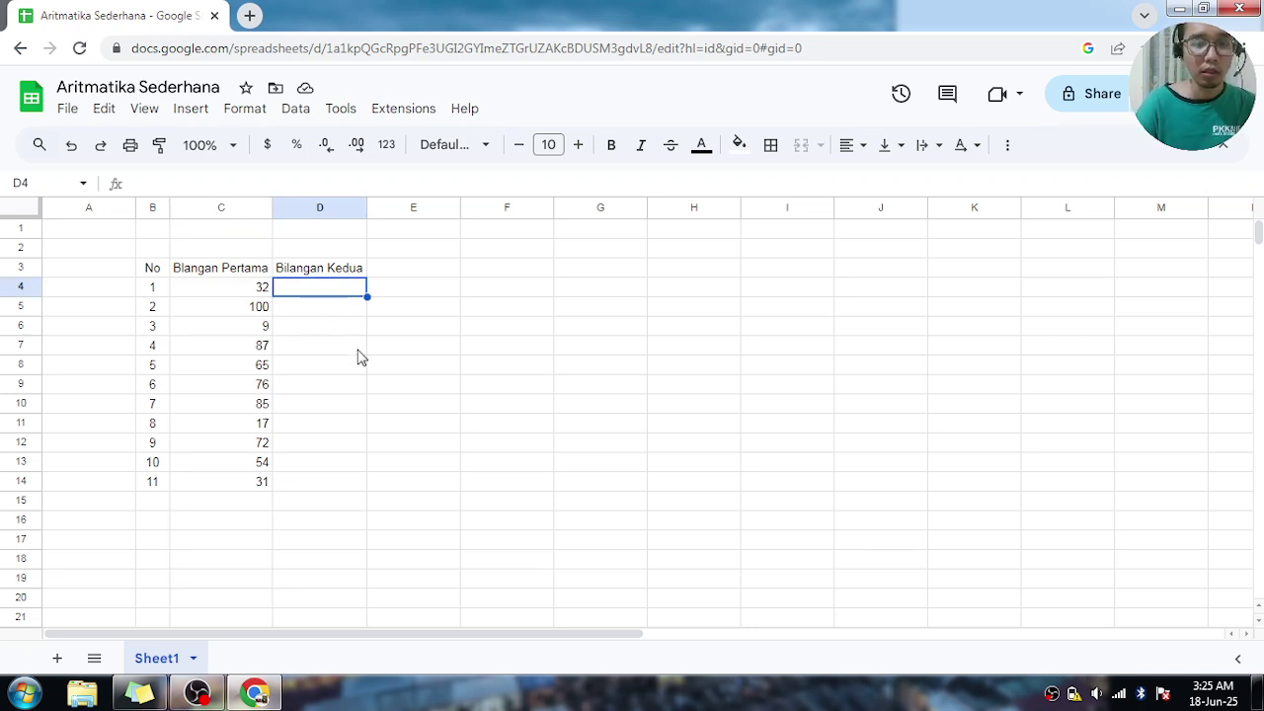
pyautogui.write('1')
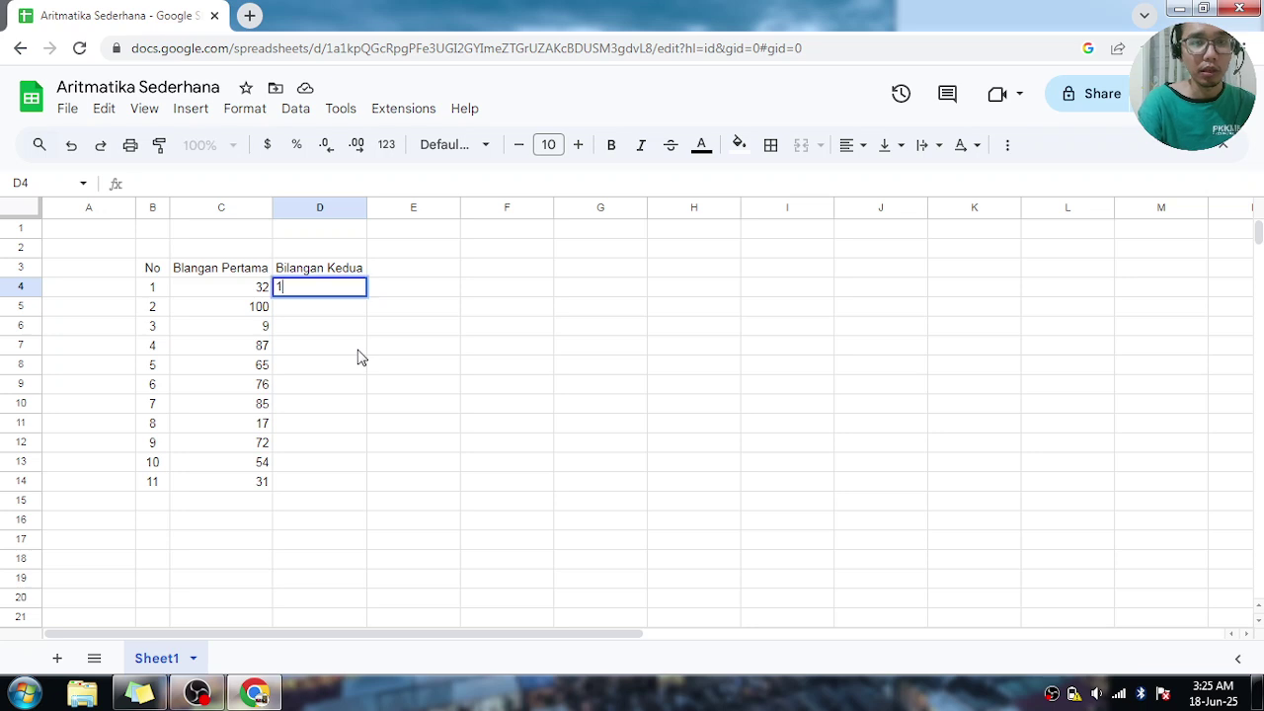
pyautogui.write('0')
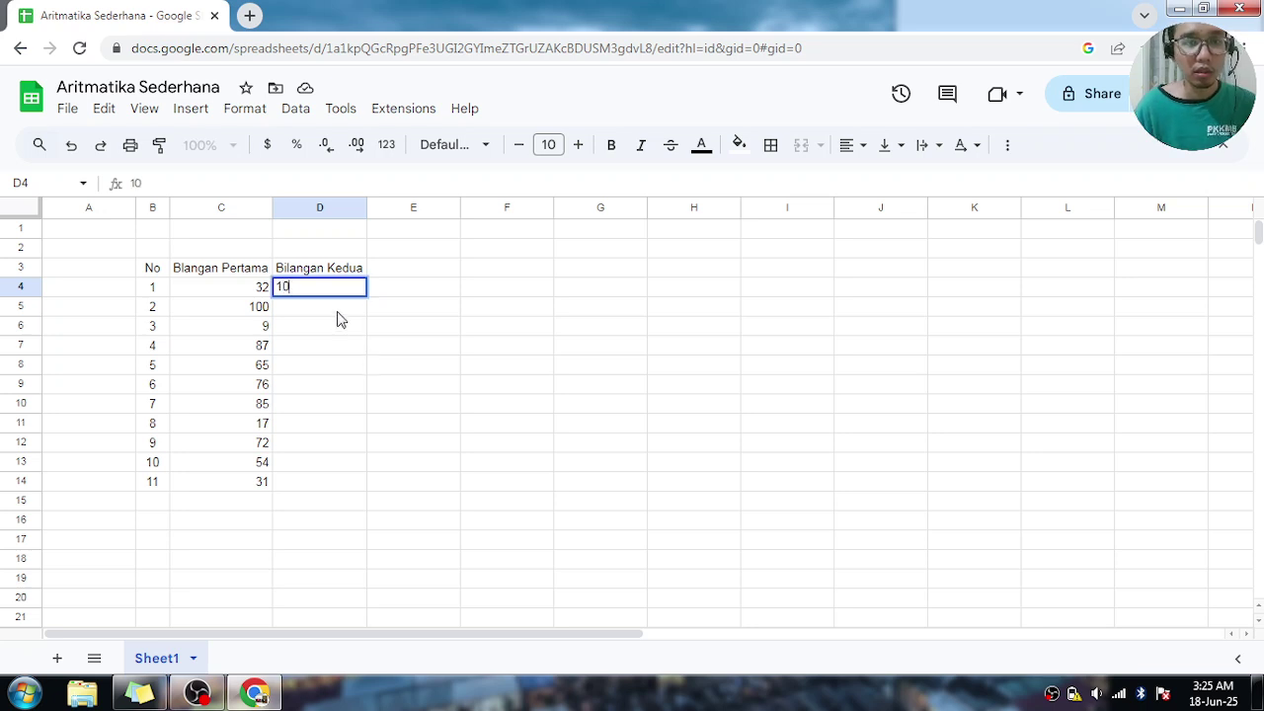
pyautogui.click(339, 316)
pyautogui.write('15')
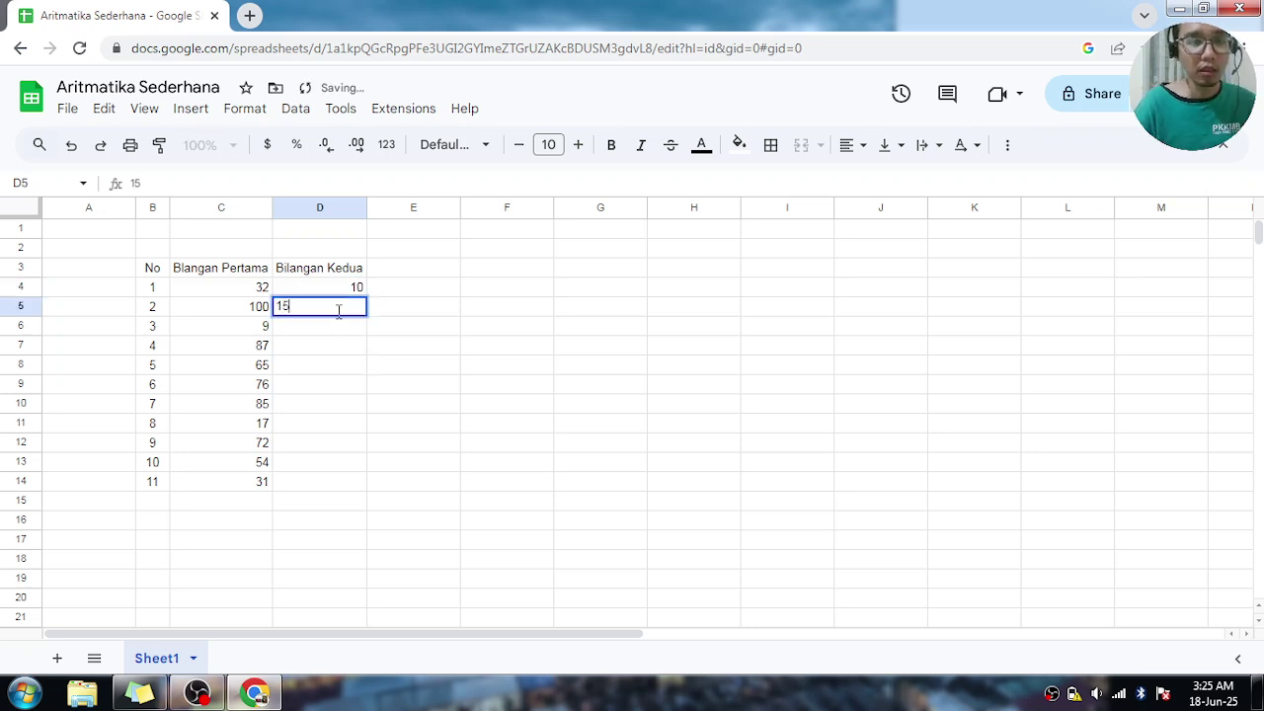
pyautogui.click(355, 364)
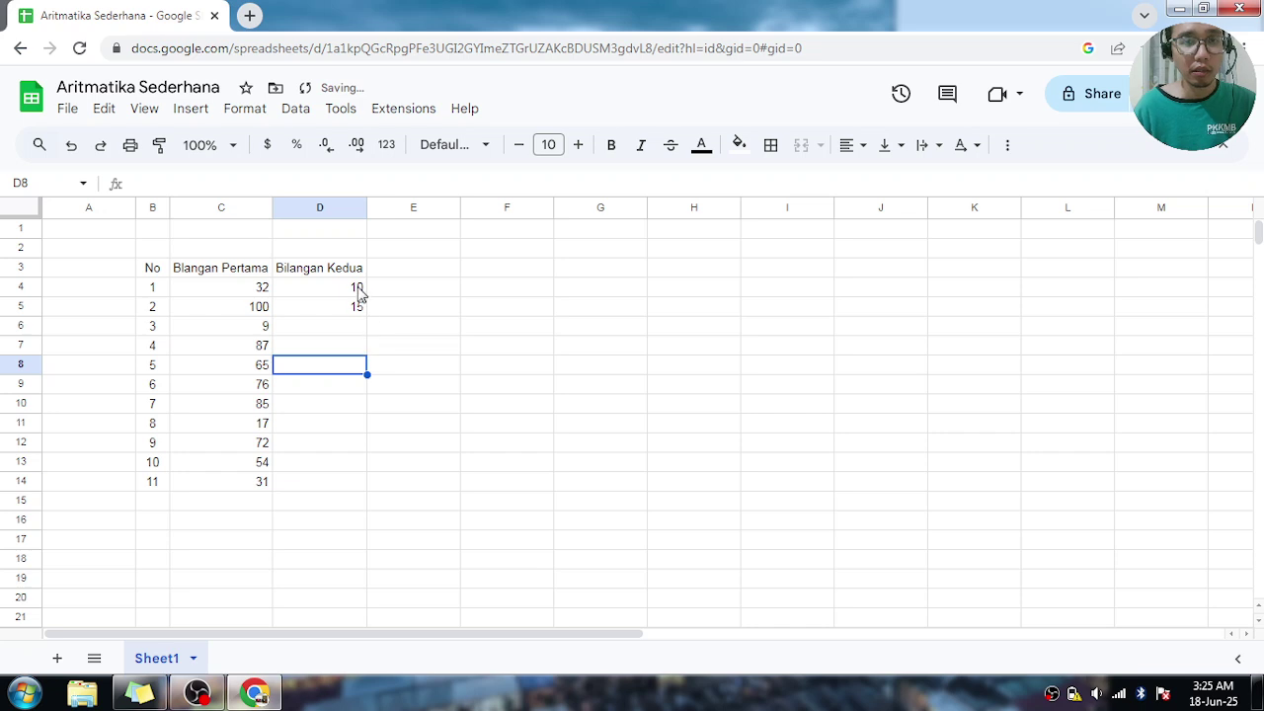
# Extend the number series in D4 and D5 down to cell D14 with autofill
pyautogui.click(360, 293)
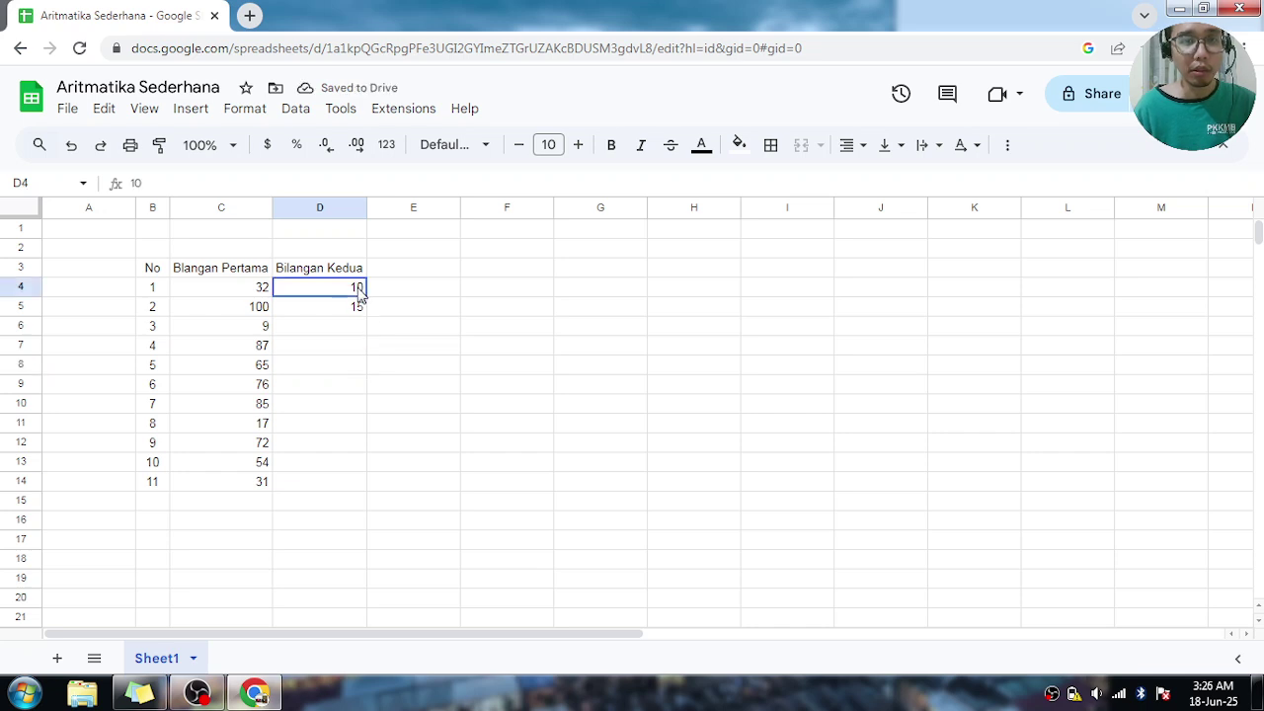
pyautogui.moveTo(359, 293); pyautogui.dragTo(361, 313)
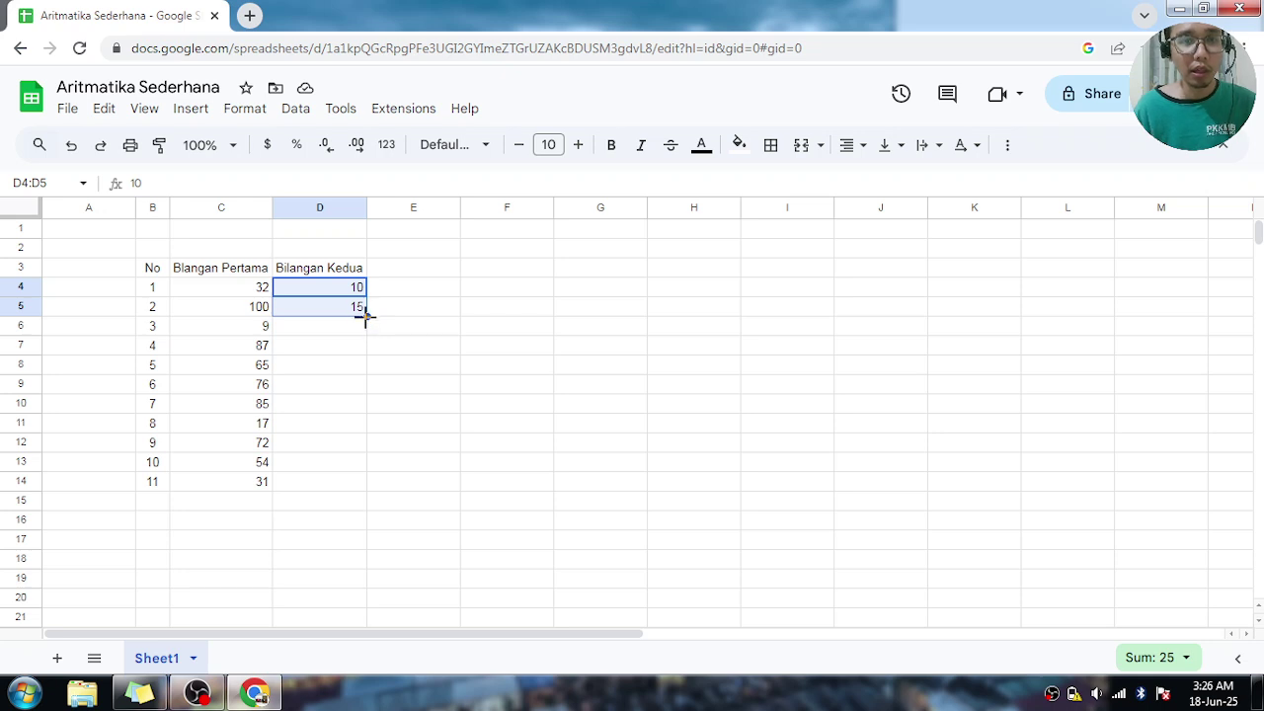
pyautogui.moveTo(365, 316); pyautogui.dragTo(354, 482)
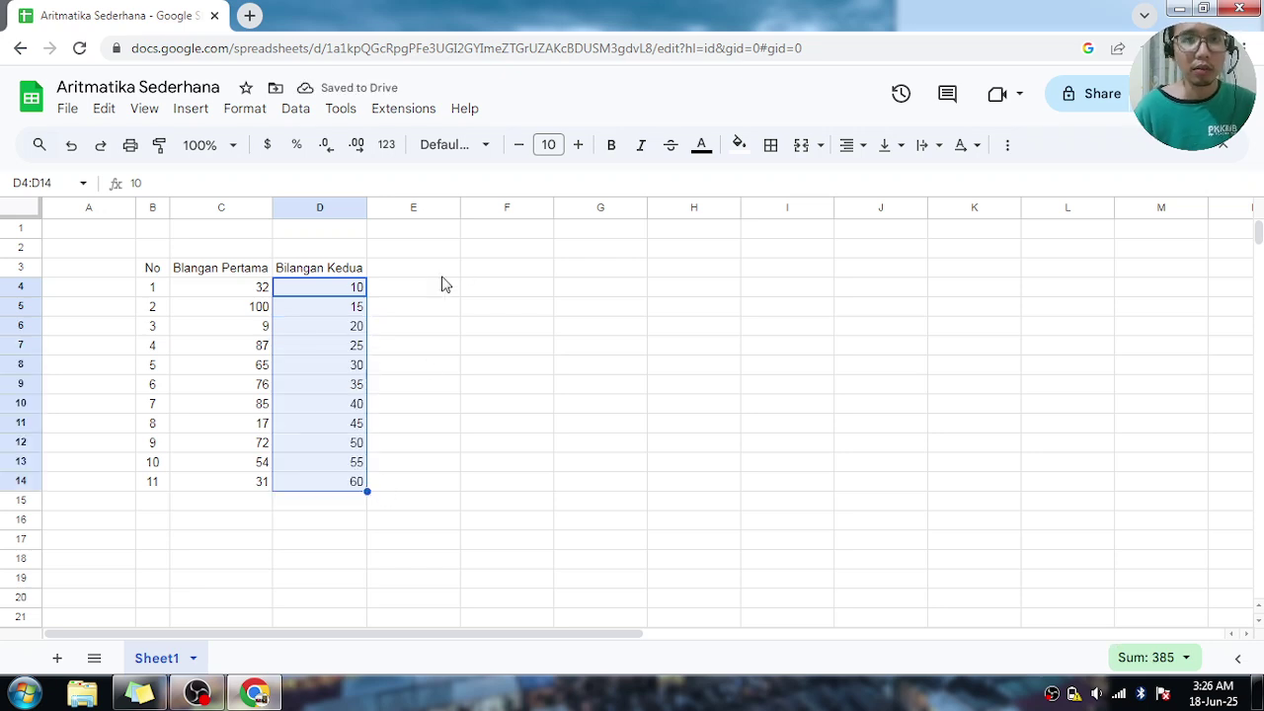
pyautogui.click(398, 370)
# Center the numbers horizontally in cells C4 to D14
pyautogui.moveTo(235, 288); pyautogui.dragTo(344, 485)
pyautogui.click(856, 148)
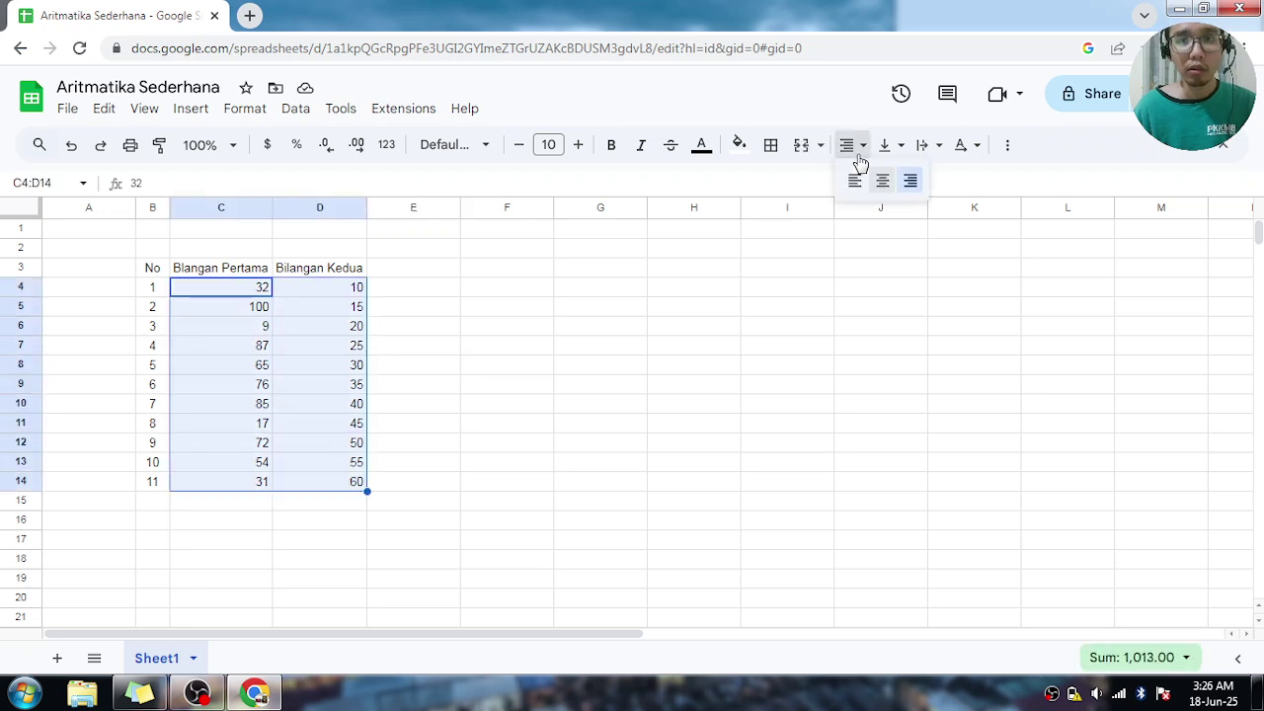
pyautogui.click(883, 182)
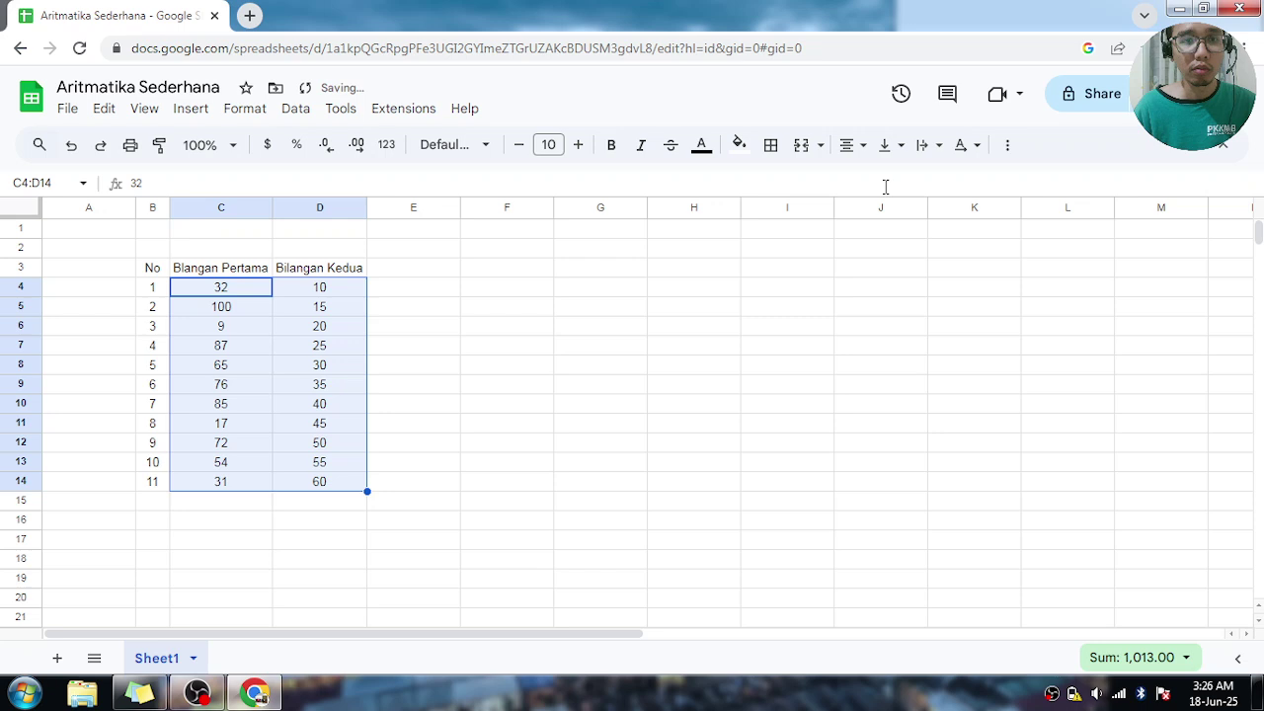
pyautogui.click(546, 407)
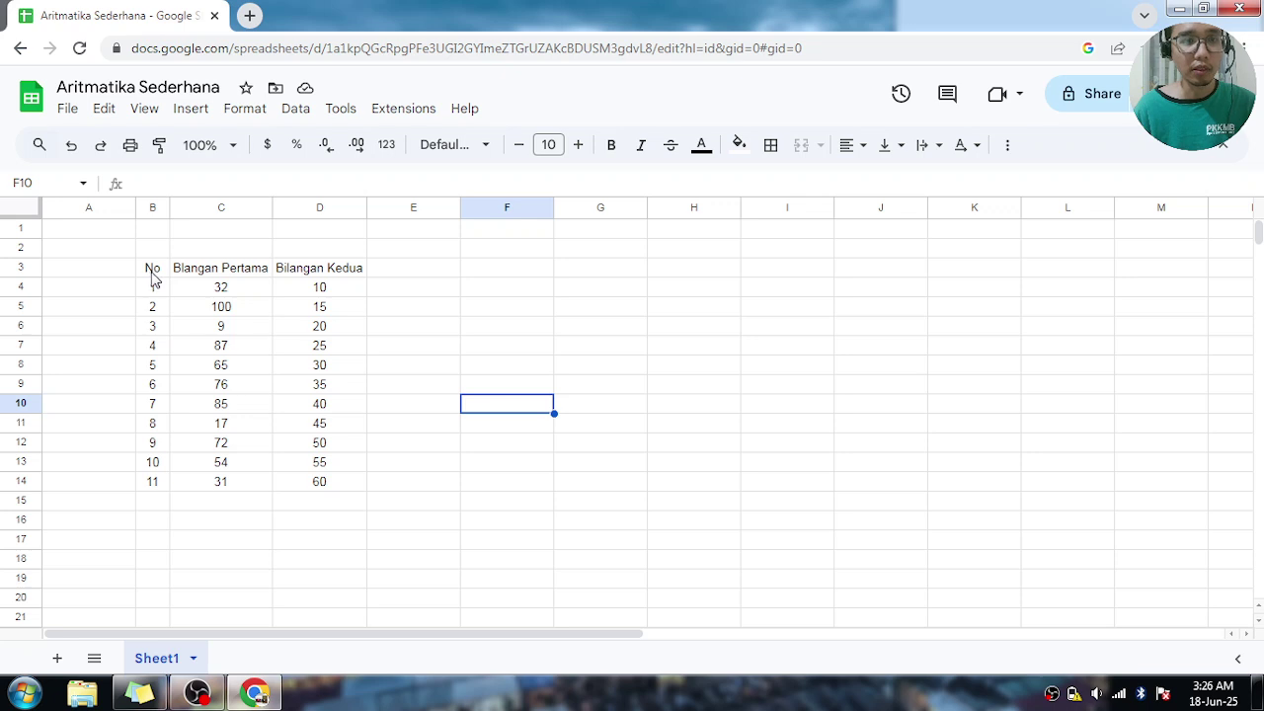
# Apply all borders to the table range B3 to D14
pyautogui.moveTo(153, 277); pyautogui.dragTo(333, 488)
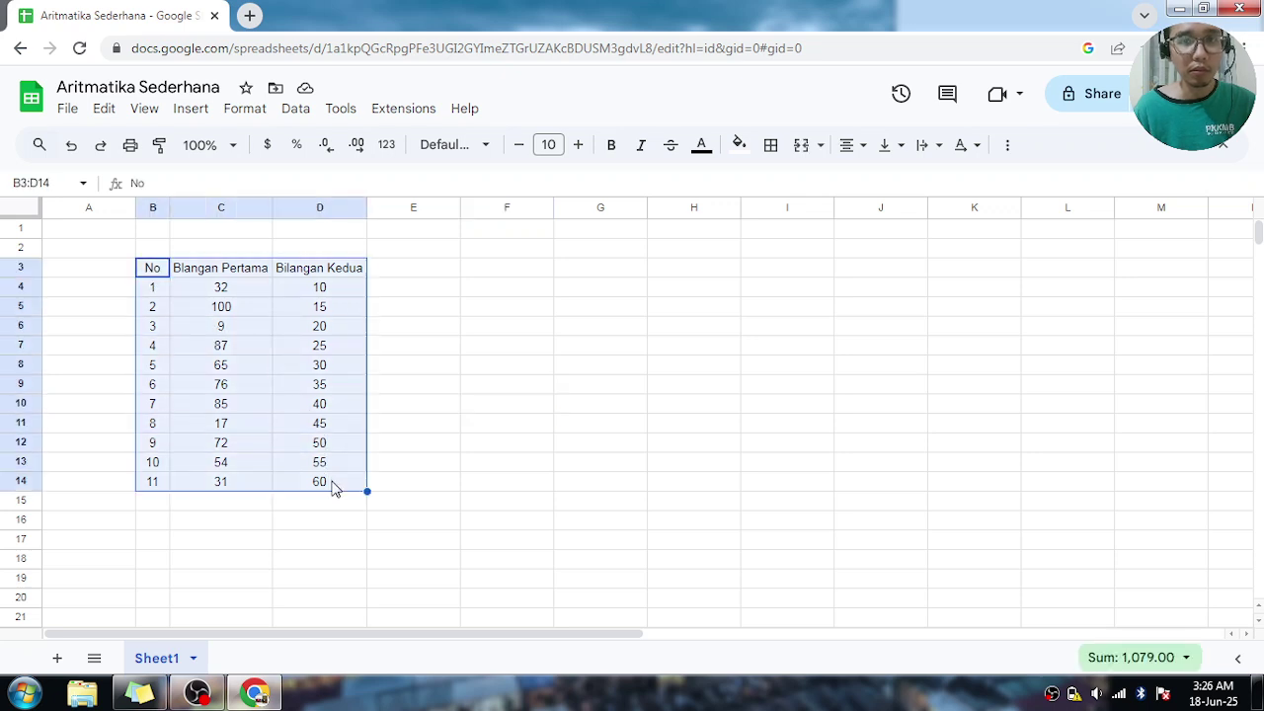
pyautogui.click(773, 150)
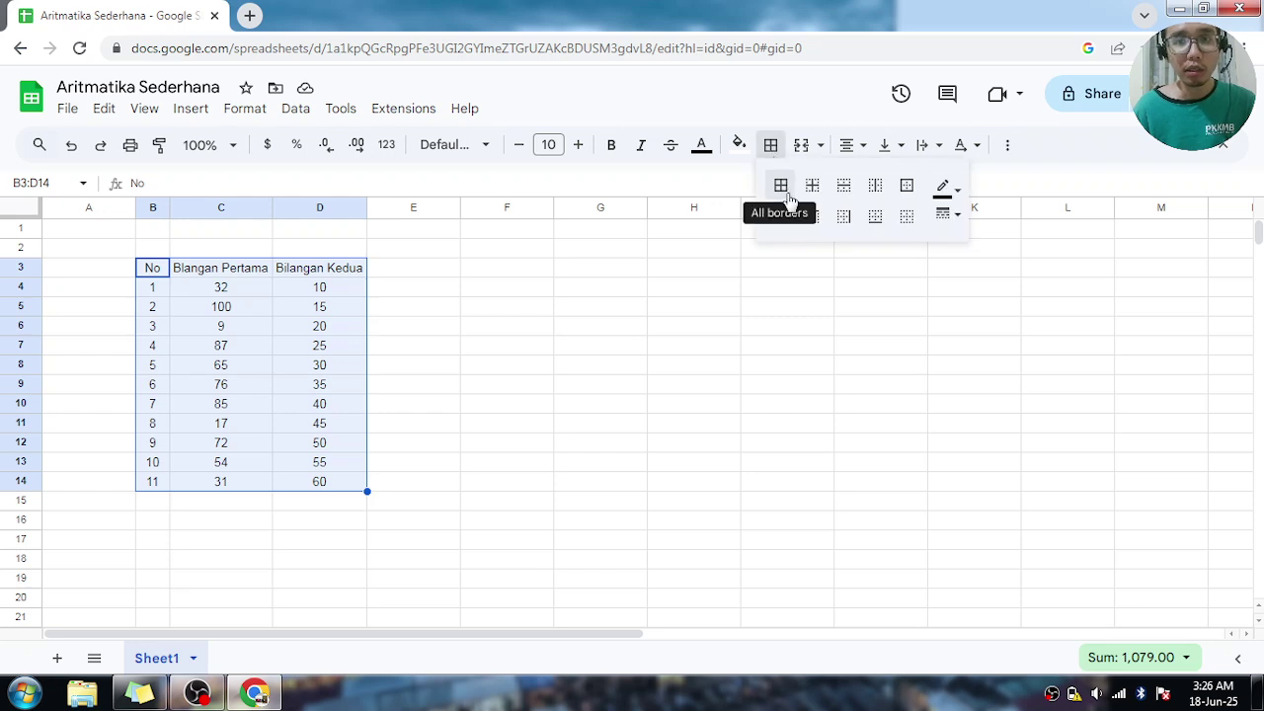
pyautogui.click(789, 200)
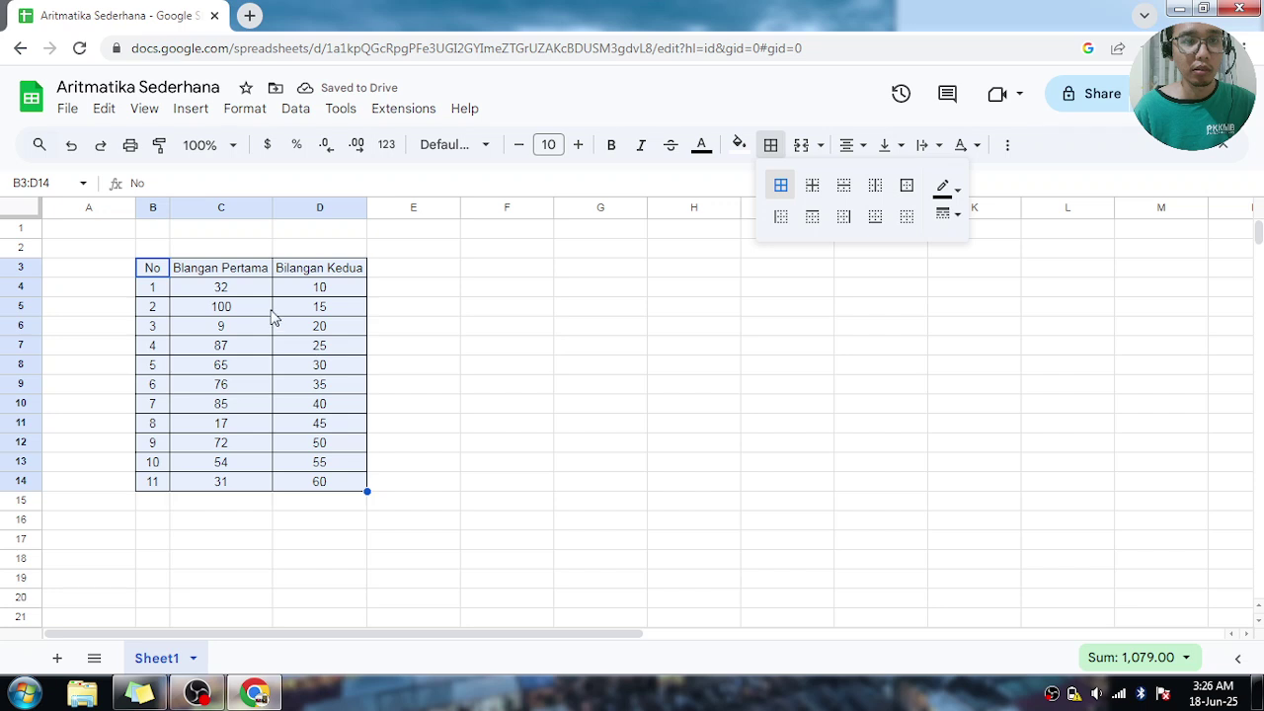
pyautogui.click(410, 279)
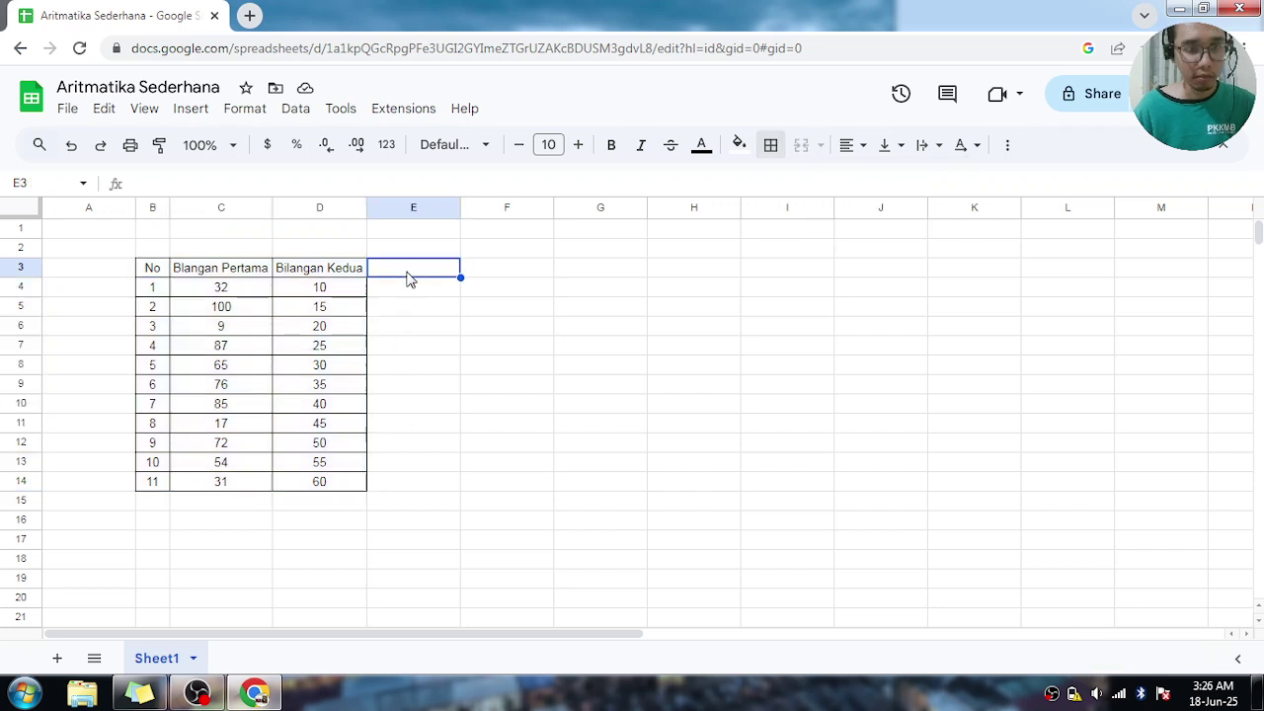
# Make the header cells B3 to D3 bold
pyautogui.click(166, 278)
pyautogui.moveTo(166, 277); pyautogui.dragTo(319, 282)
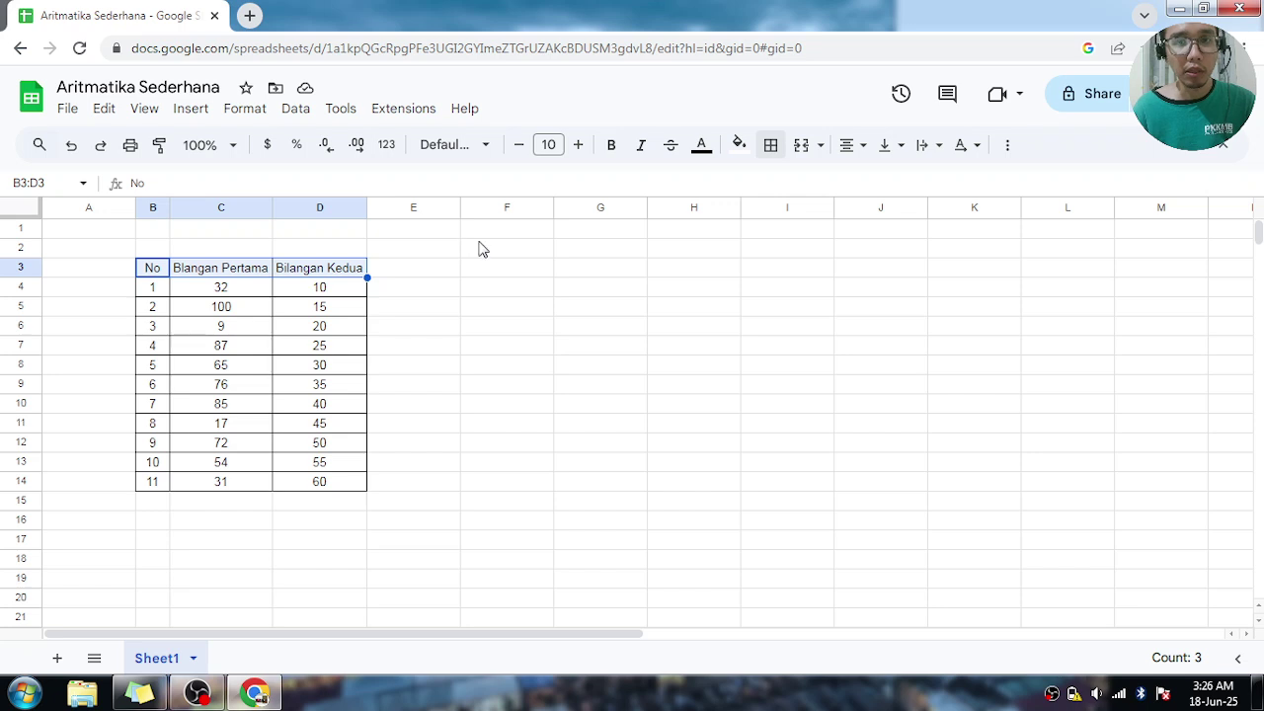
pyautogui.click(612, 145)
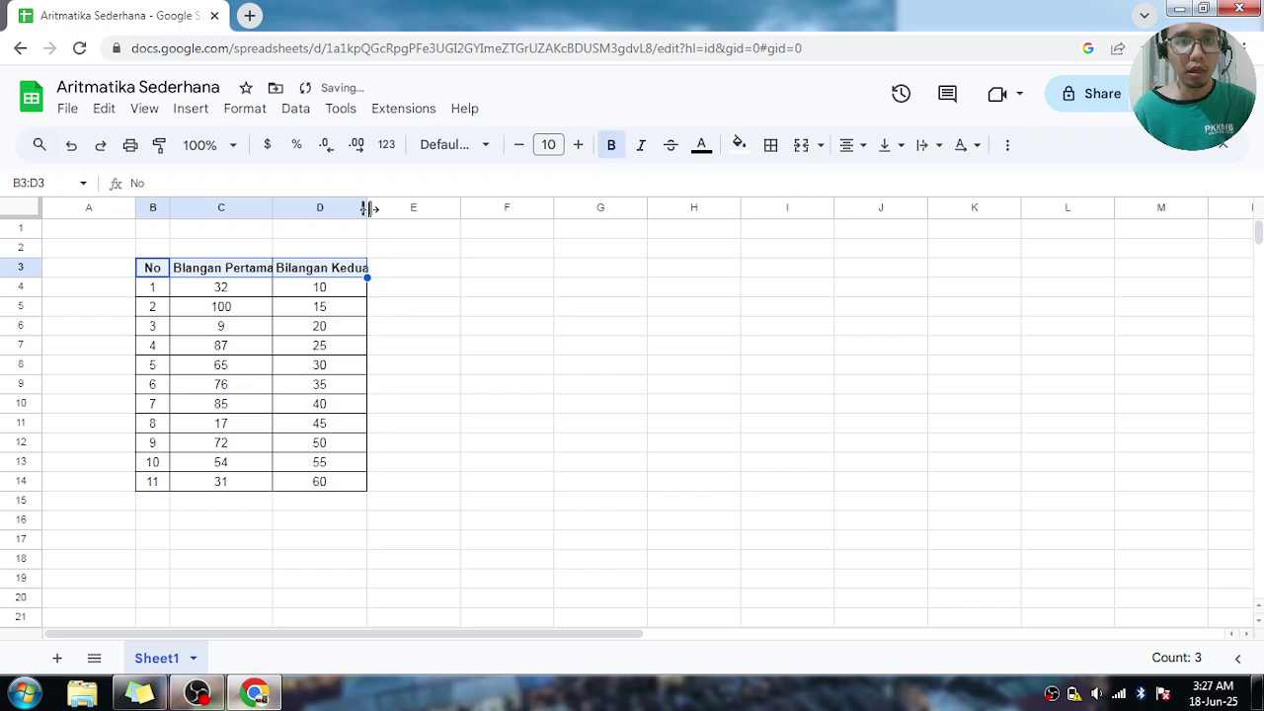
# Widen columns D and C slightly so the bold headers Bilangan Kedua and Blangan Pertama fit
pyautogui.moveTo(367, 207); pyautogui.dragTo(383, 249)
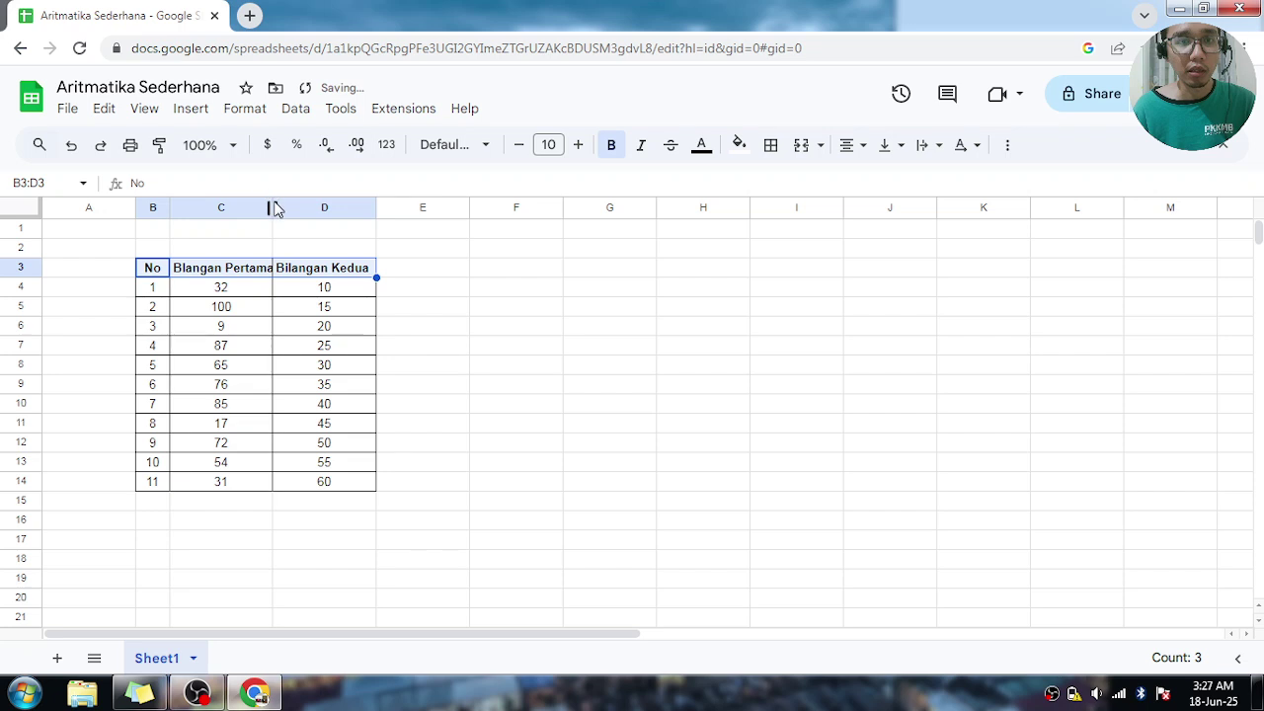
pyautogui.moveTo(268, 207); pyautogui.dragTo(275, 205)
pyautogui.click(400, 289)
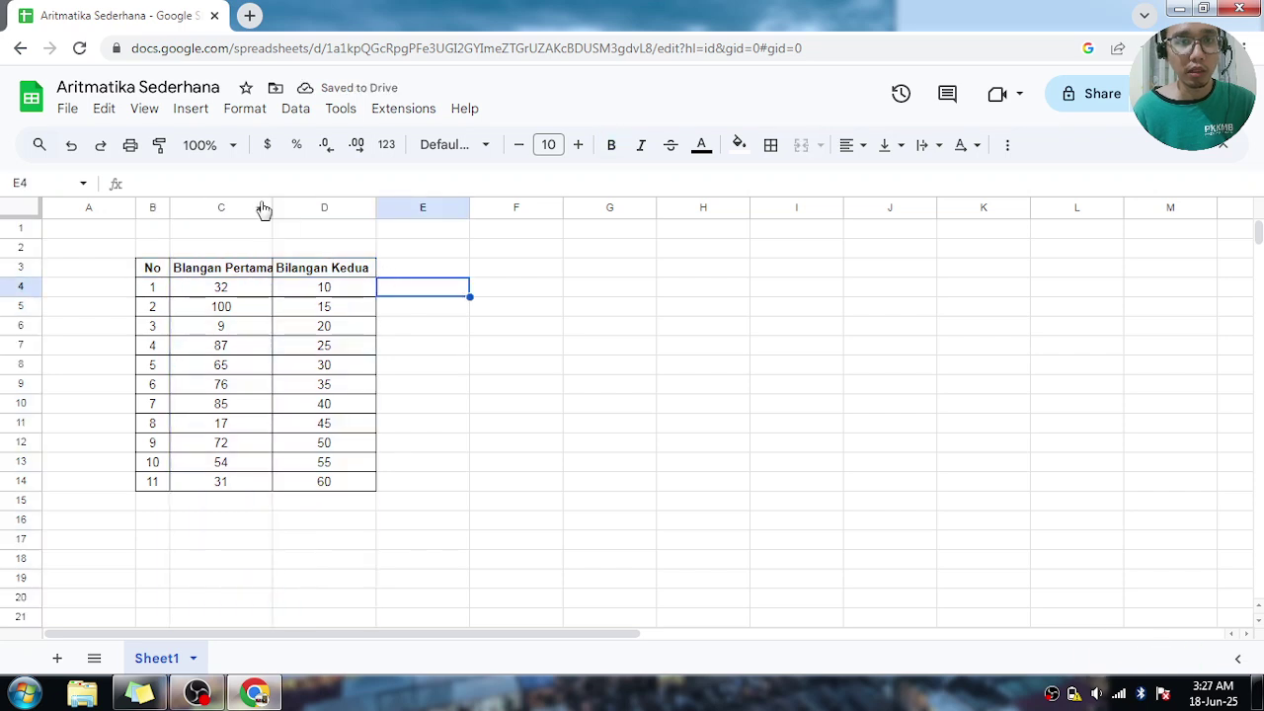
pyautogui.moveTo(273, 207); pyautogui.dragTo(280, 208)
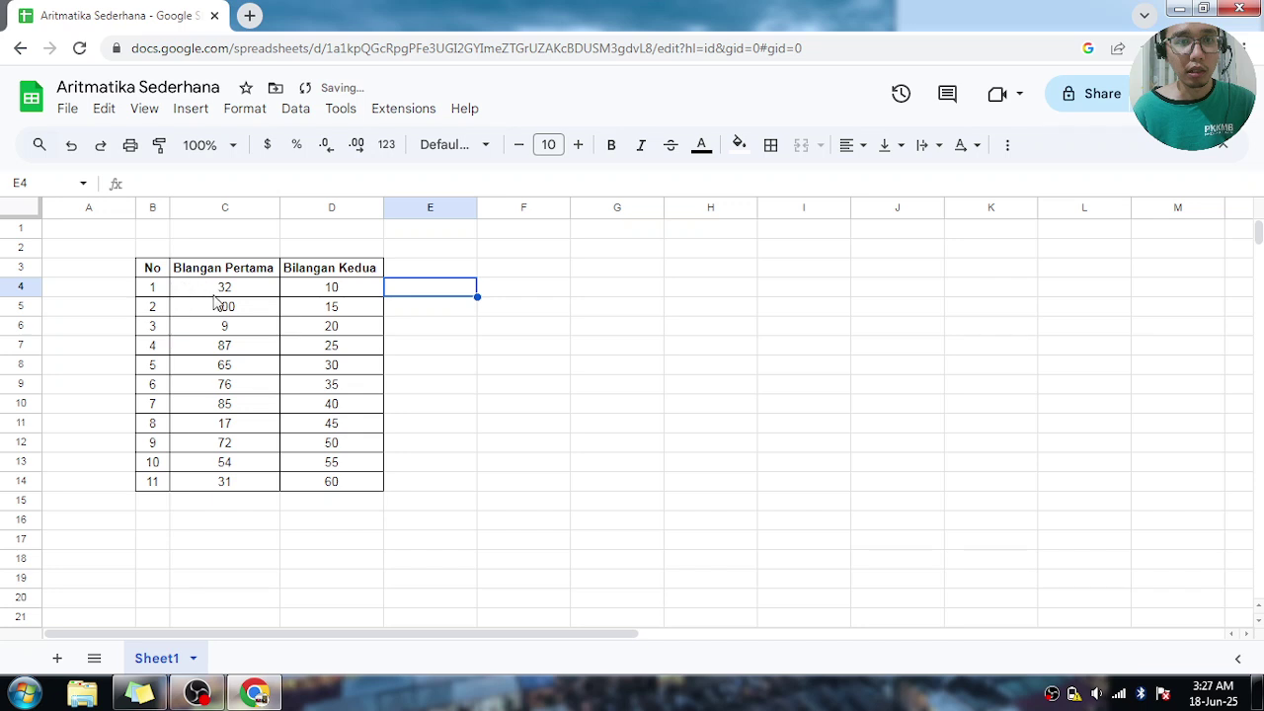
# Add the header Hasil in cell E3 and center it horizontally
pyautogui.click(425, 272)
pyautogui.click(364, 183)
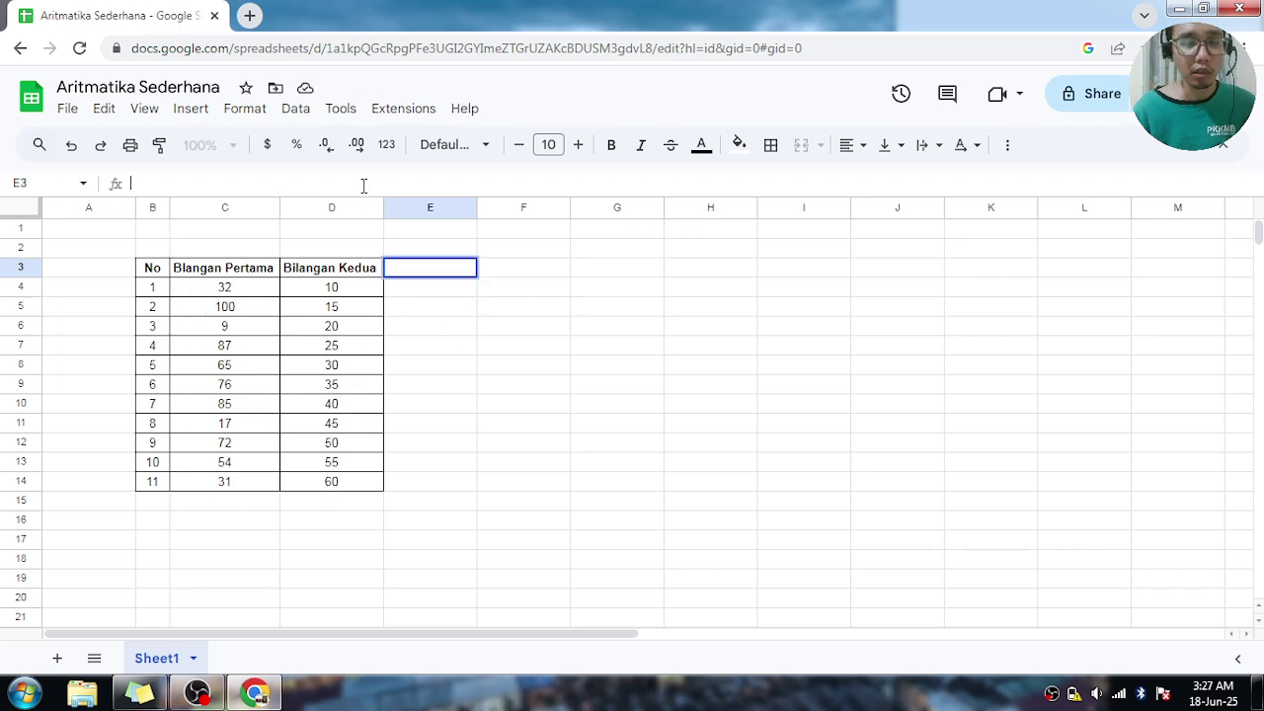
pyautogui.write('Hasil')
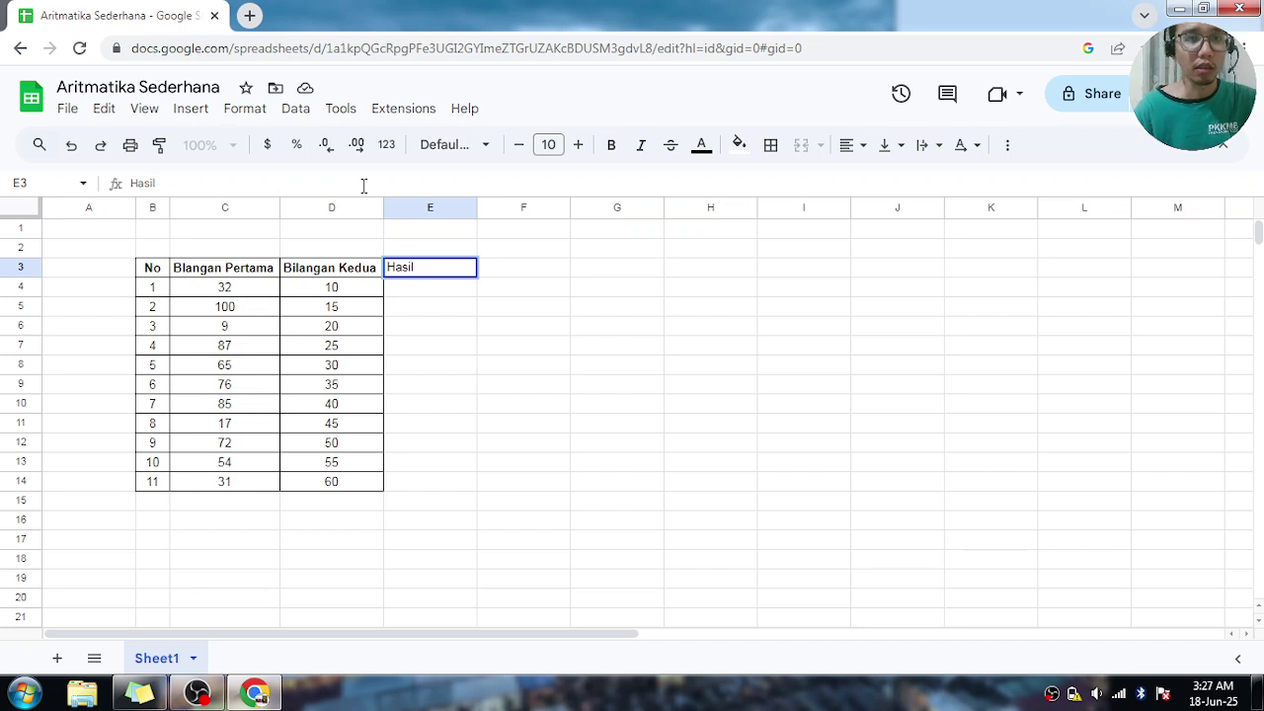
pyautogui.click(472, 309)
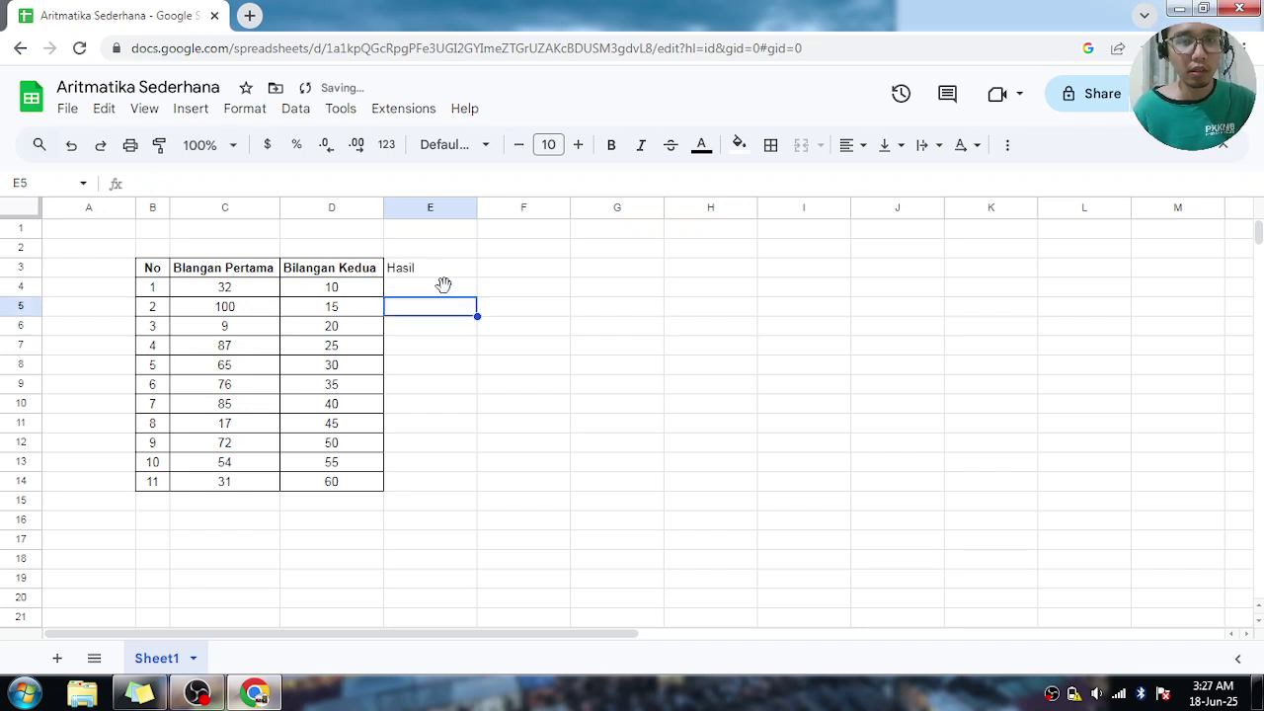
pyautogui.click(441, 276)
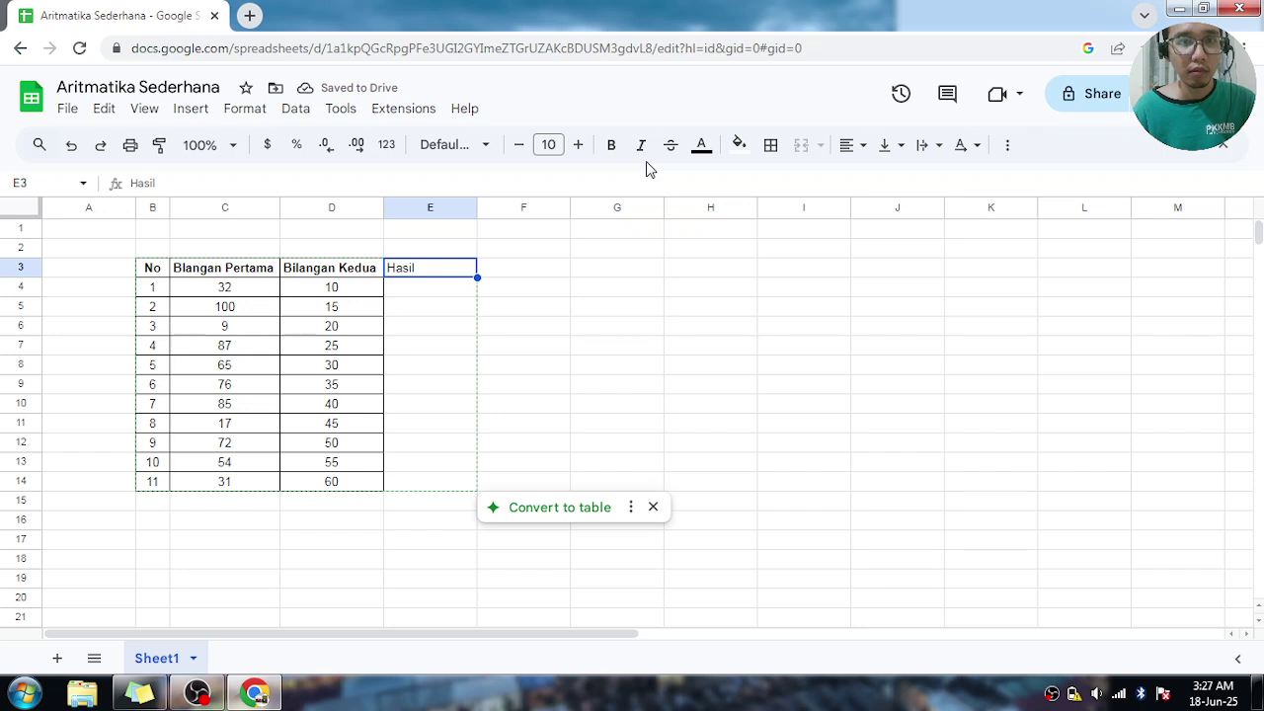
pyautogui.click(846, 144)
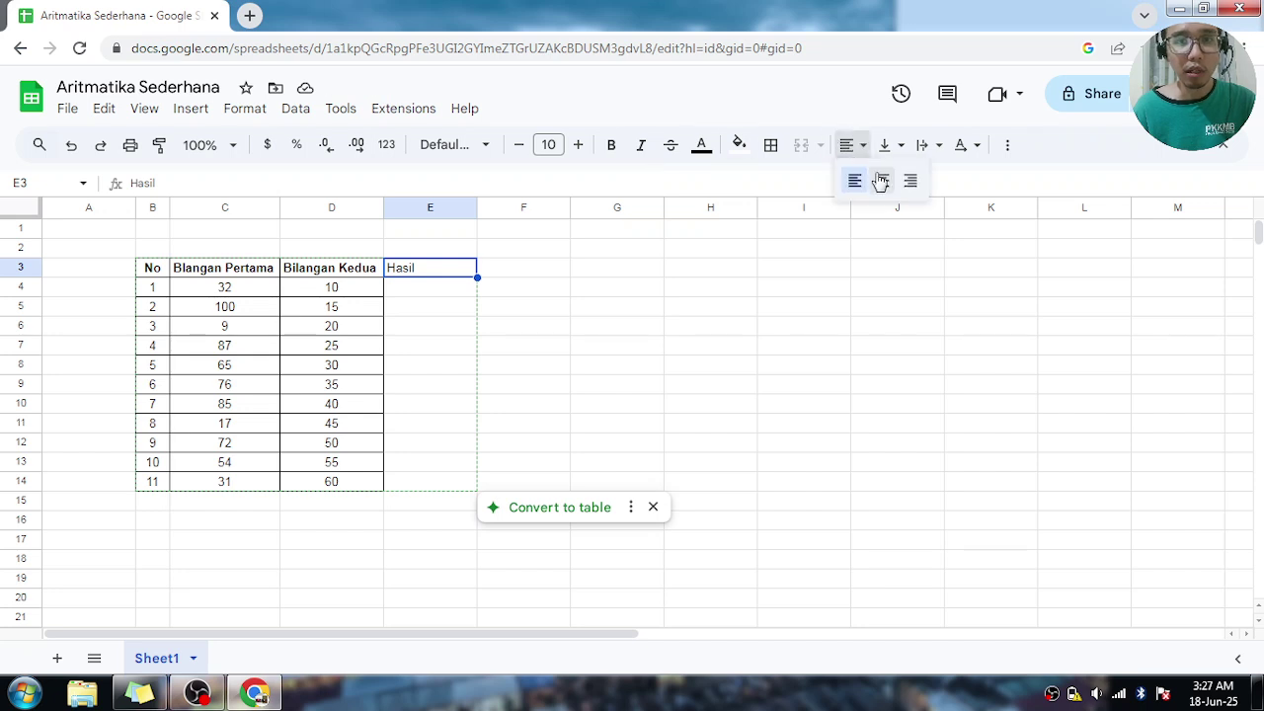
pyautogui.click(876, 180)
# Enter the formula =SUM (C4 + D4) in cell E4 to add the first row's two numbers
pyautogui.click(435, 293)
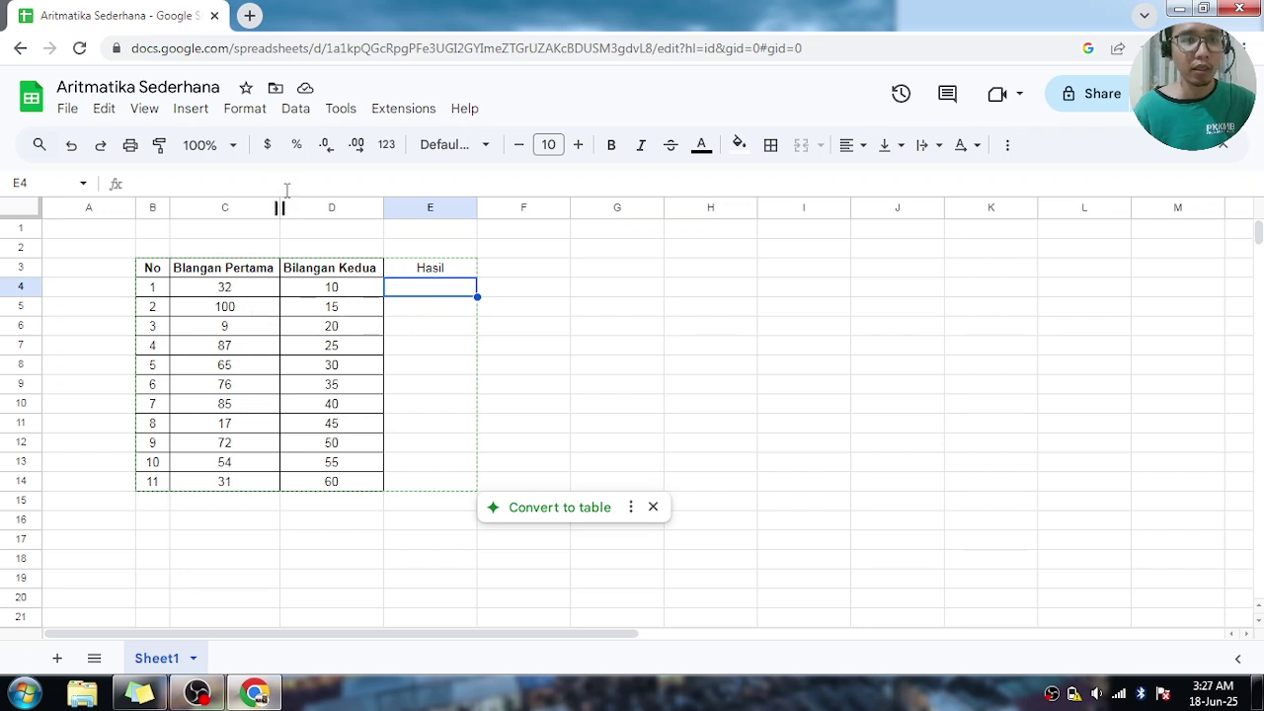
pyautogui.click(297, 175)
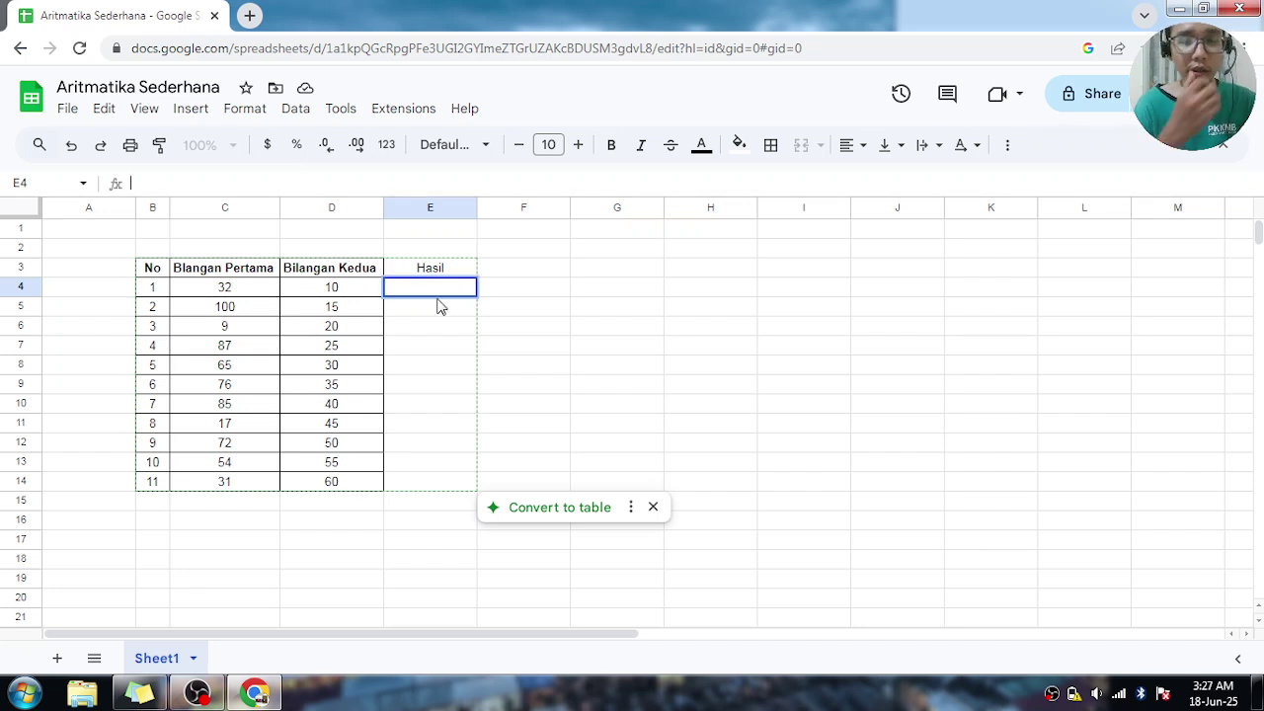
pyautogui.write('=')
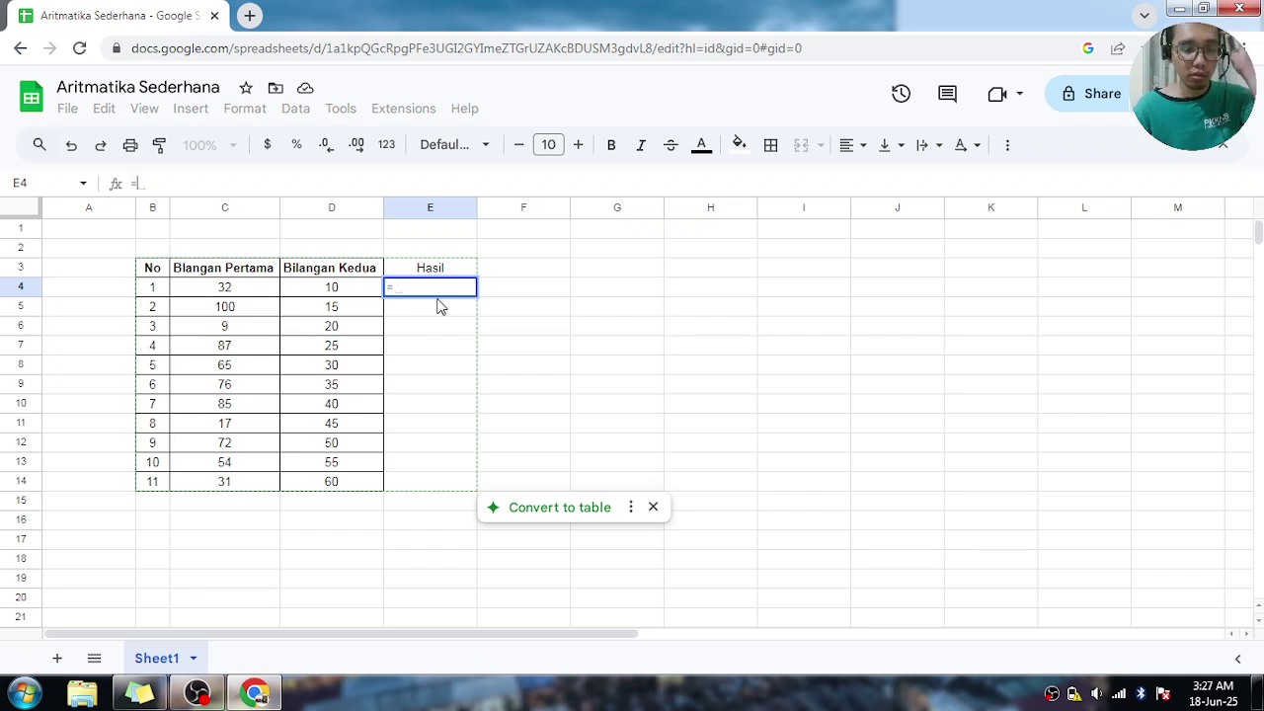
pyautogui.write('sum')
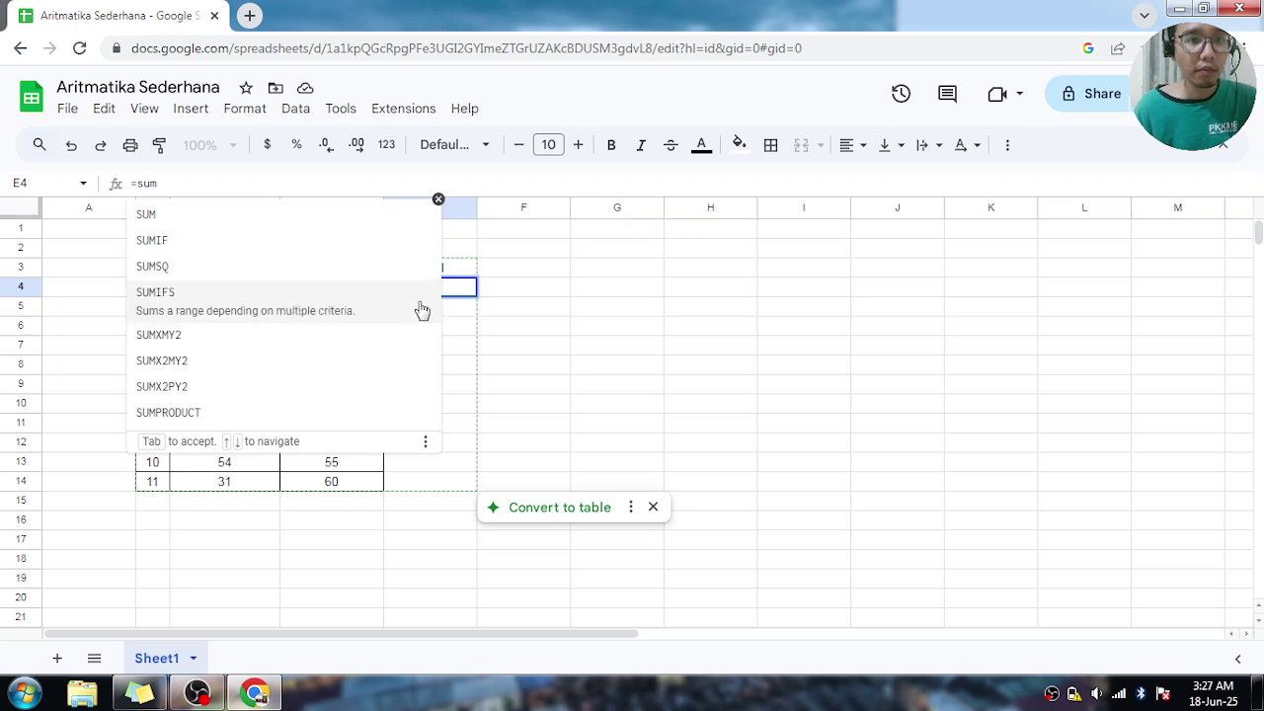
pyautogui.click(233, 217)
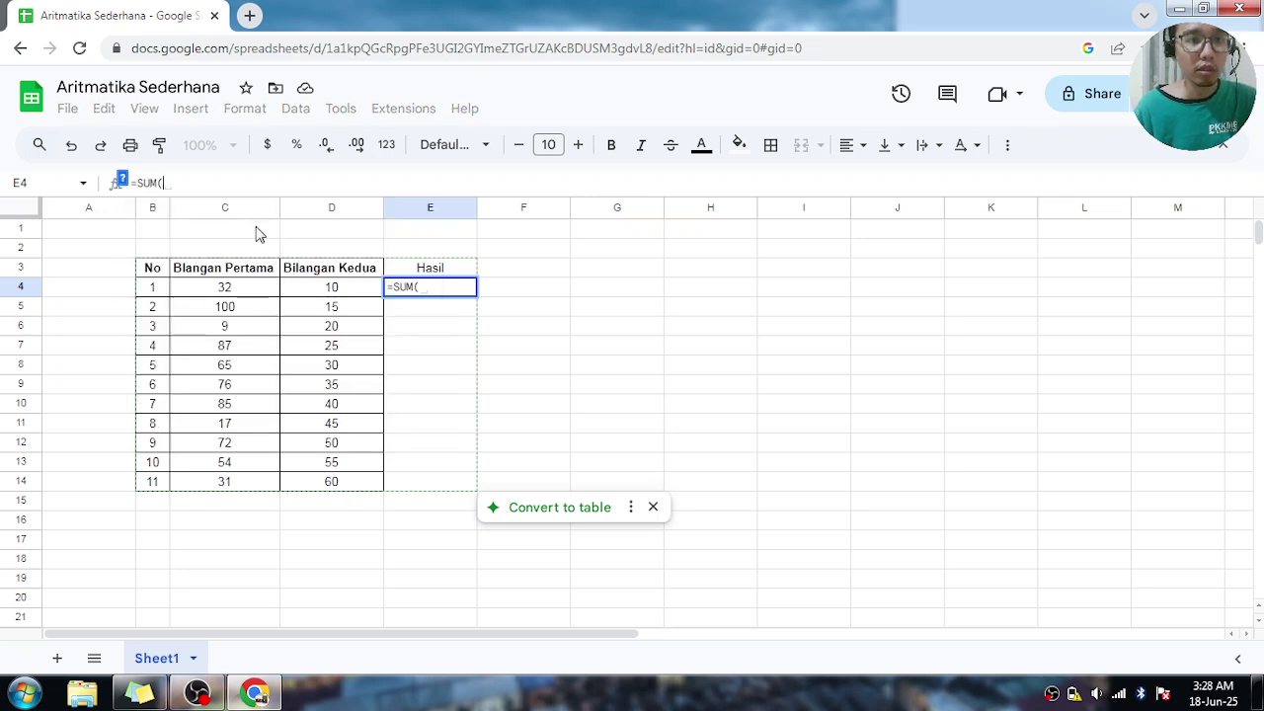
pyautogui.click(240, 292)
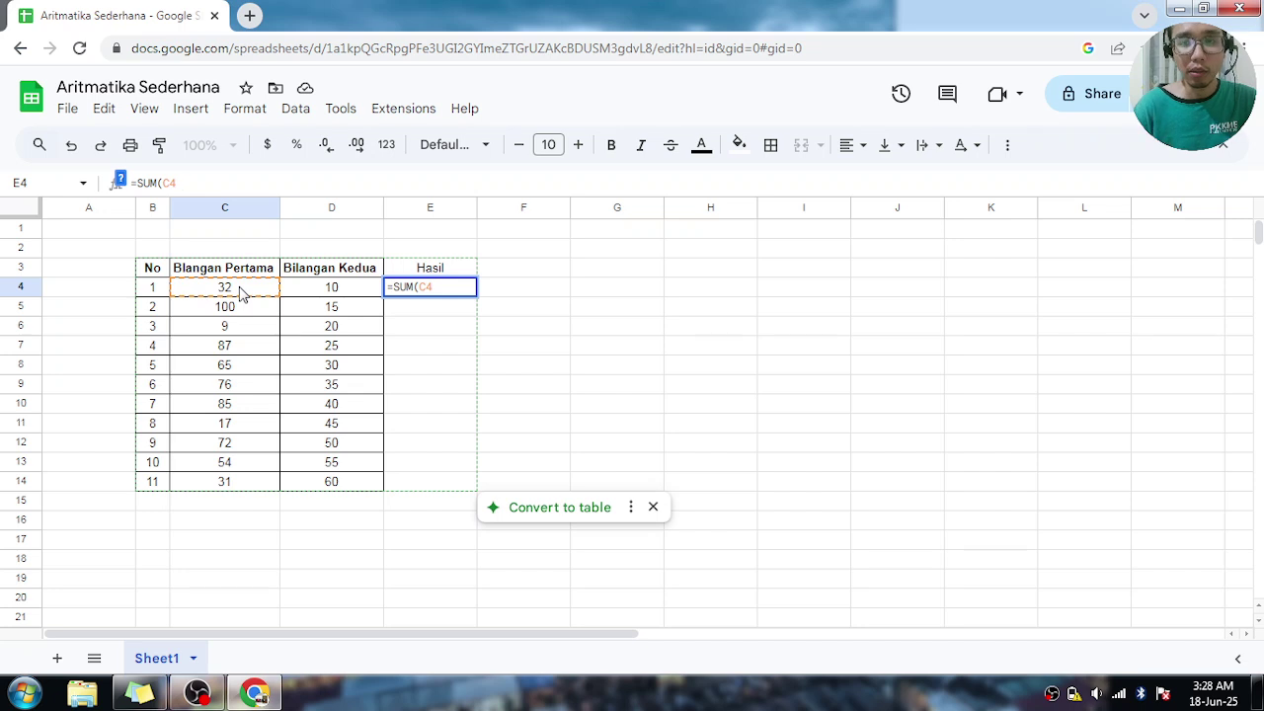
pyautogui.write('+')
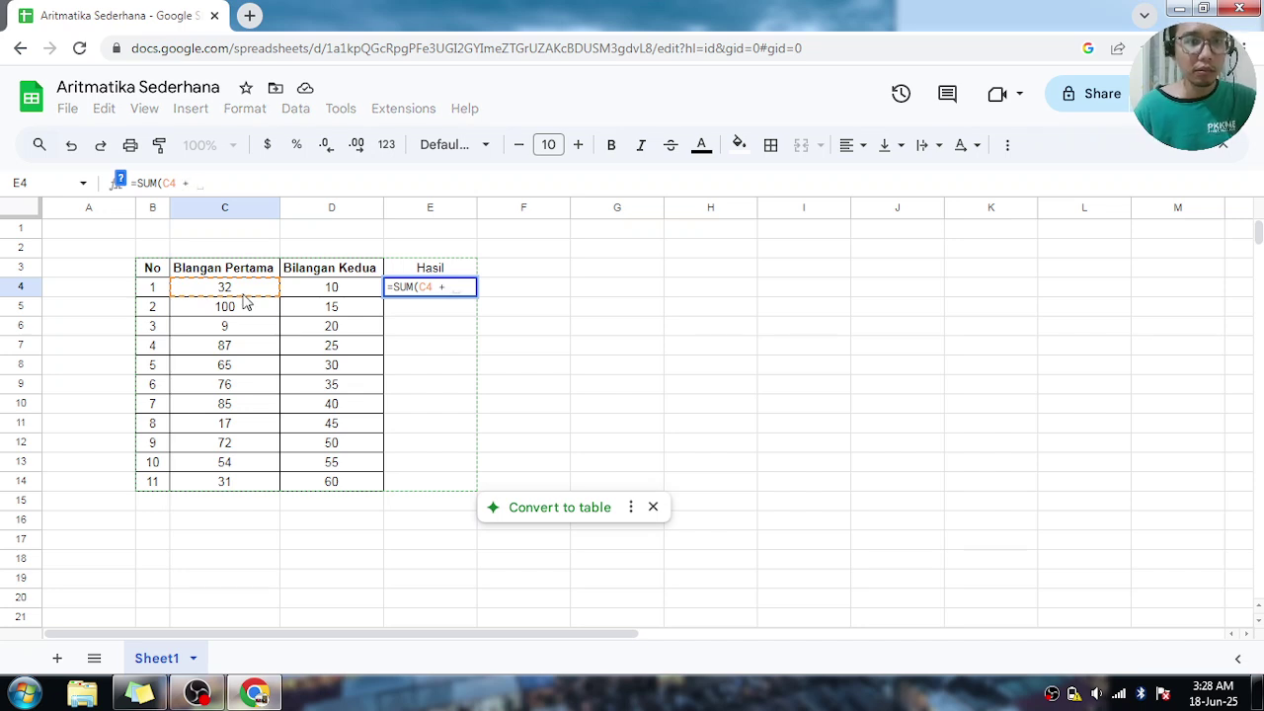
pyautogui.click(349, 291)
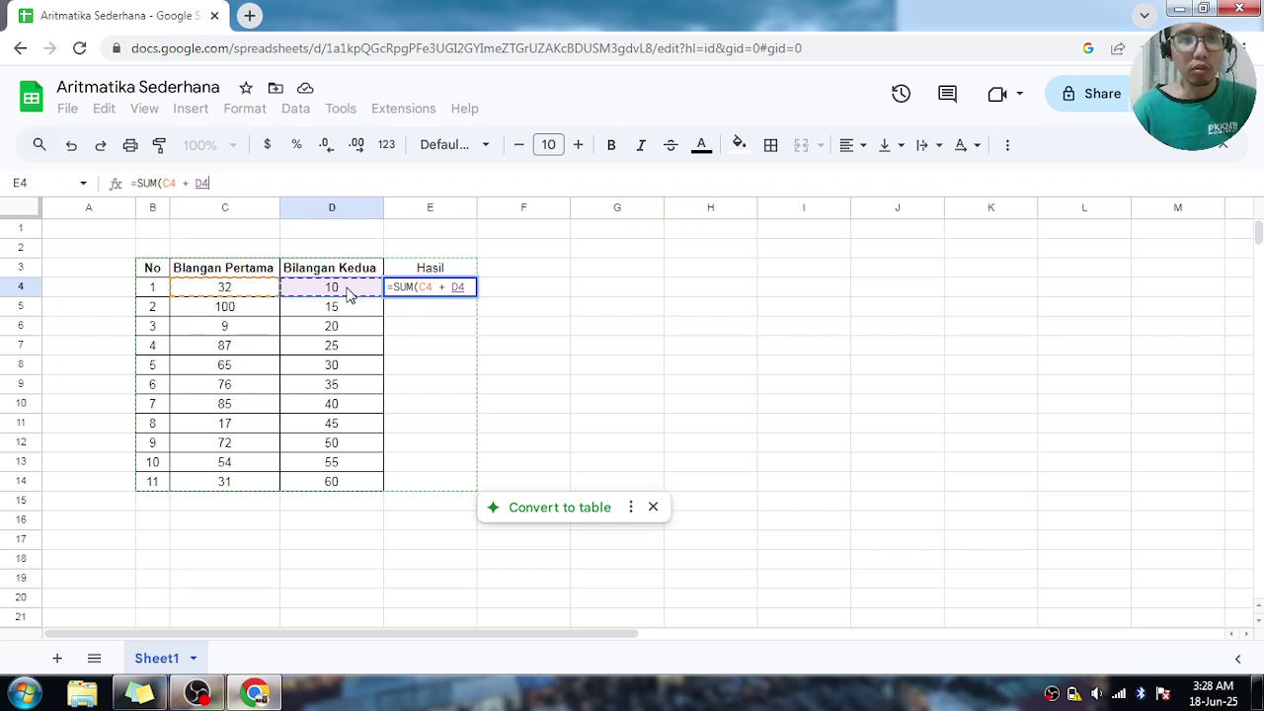
pyautogui.write(')')
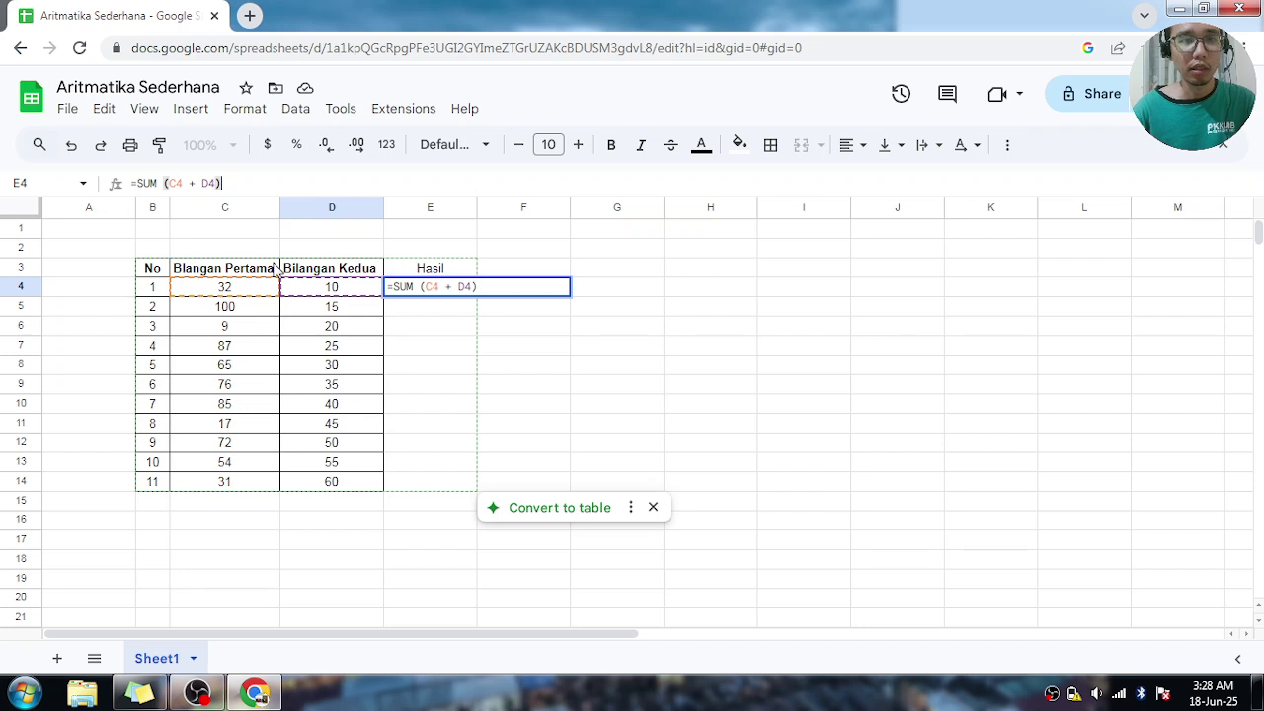
pyautogui.press('Return')
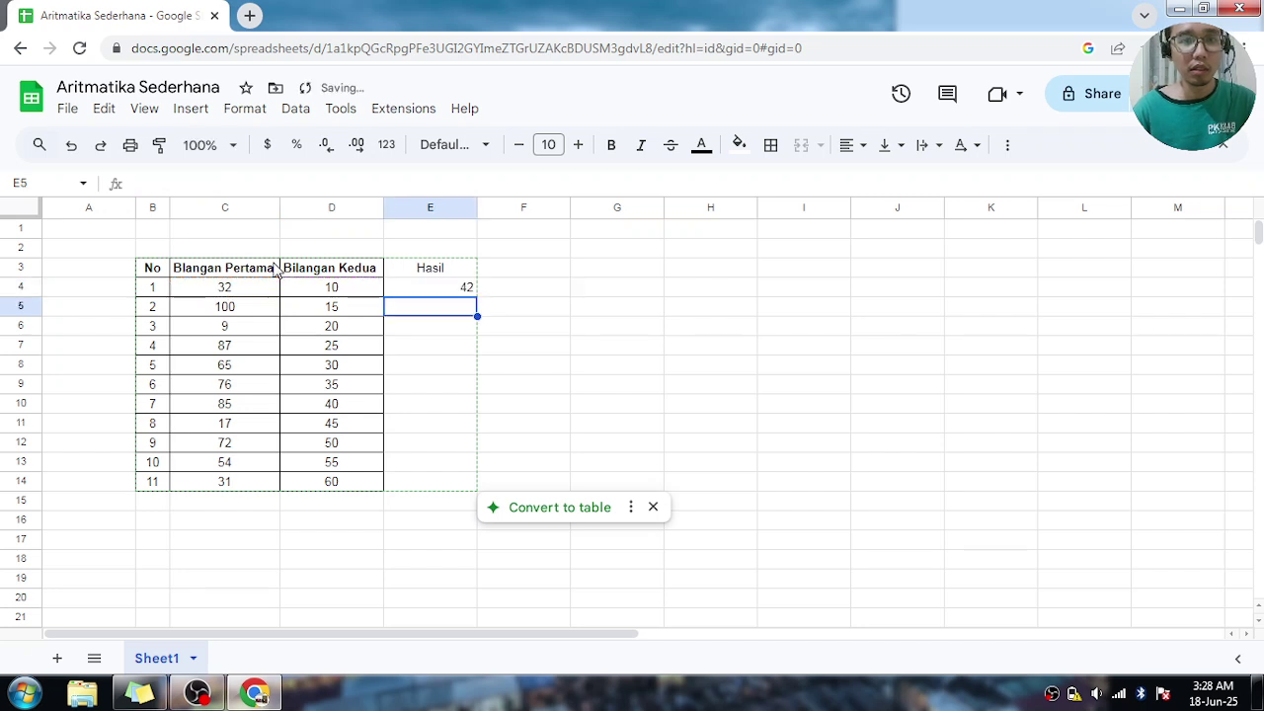
pyautogui.click(416, 296)
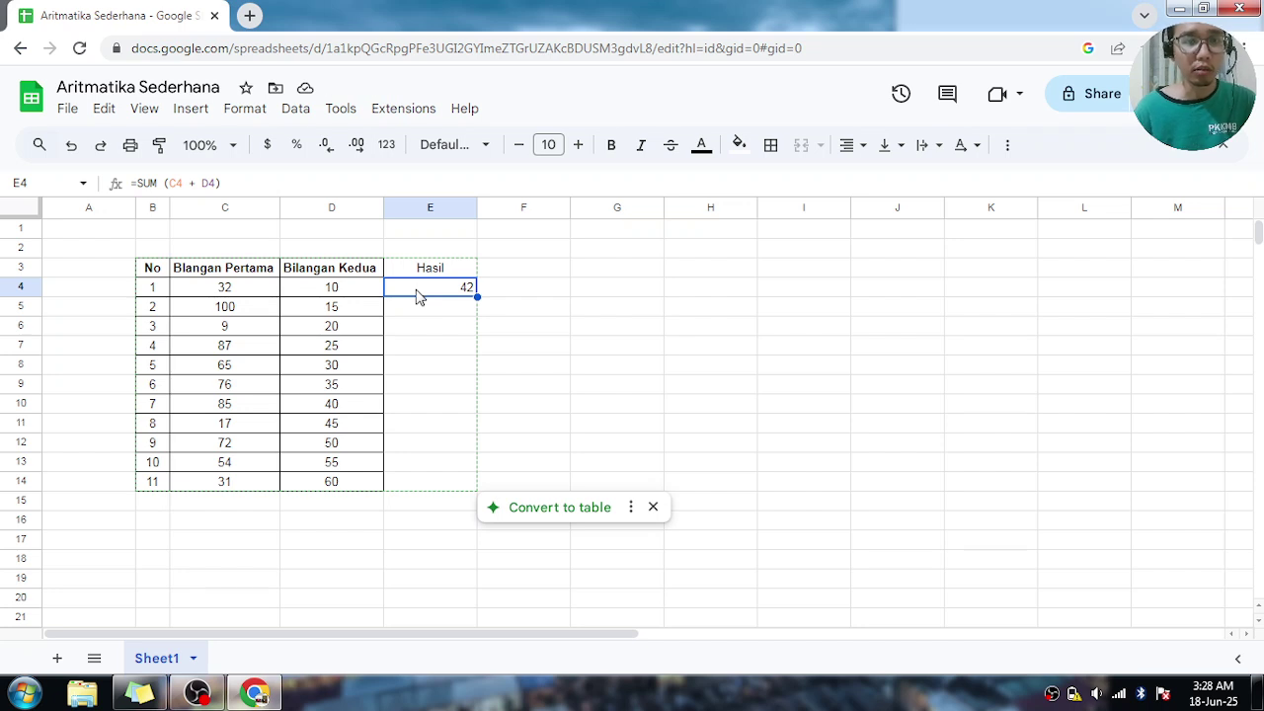
# Enter the formula =SUM(C5 + D5) in cell E5 and review the formulas in E4 and E5
pyautogui.click(425, 312)
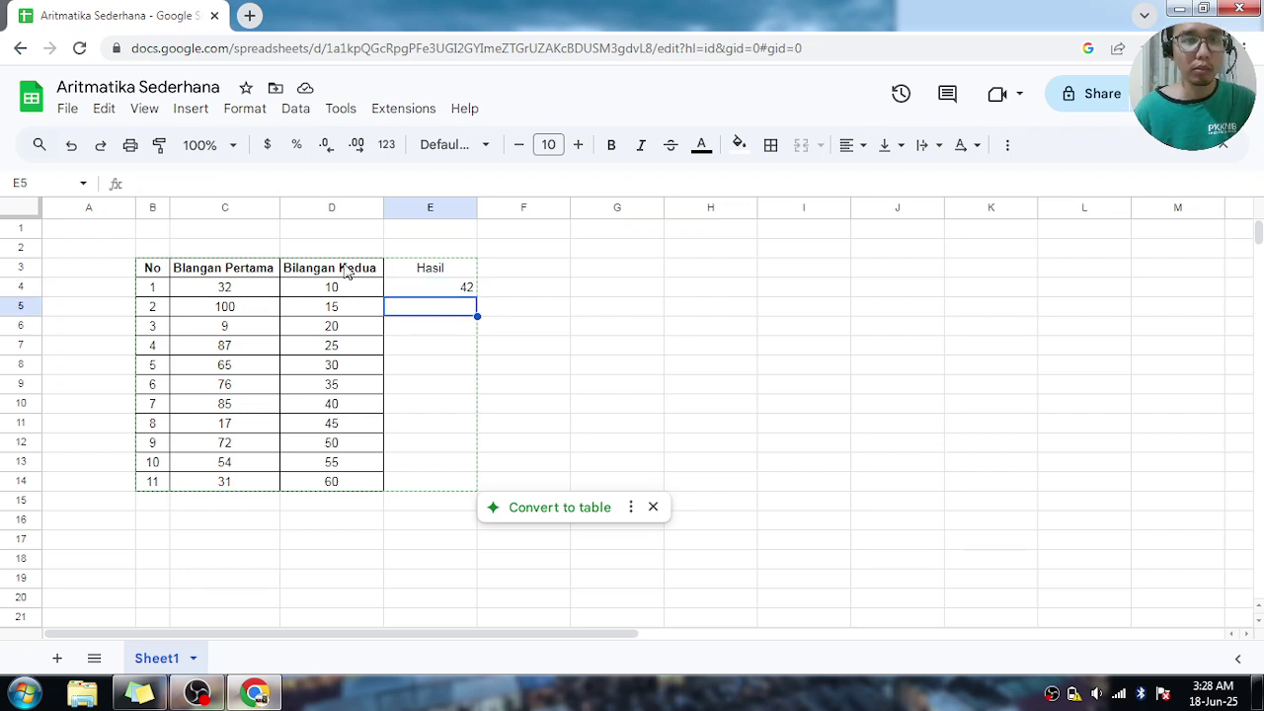
pyautogui.write('=')
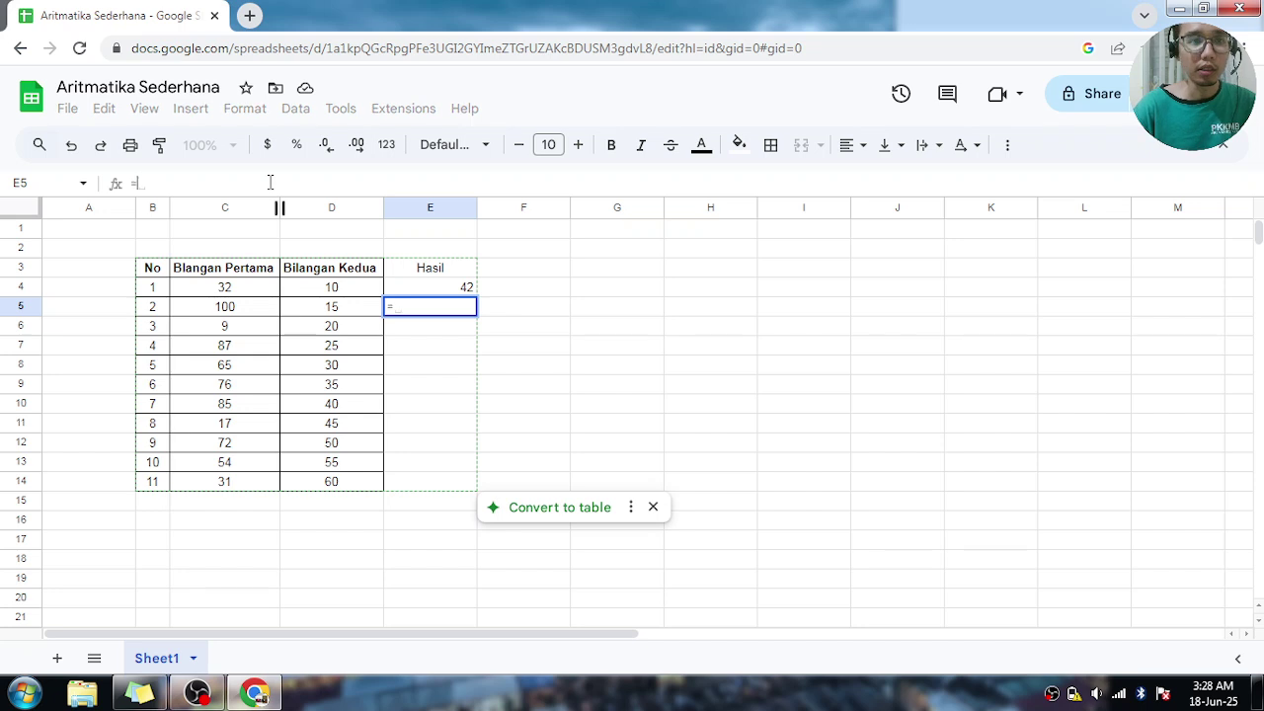
pyautogui.write('sum')
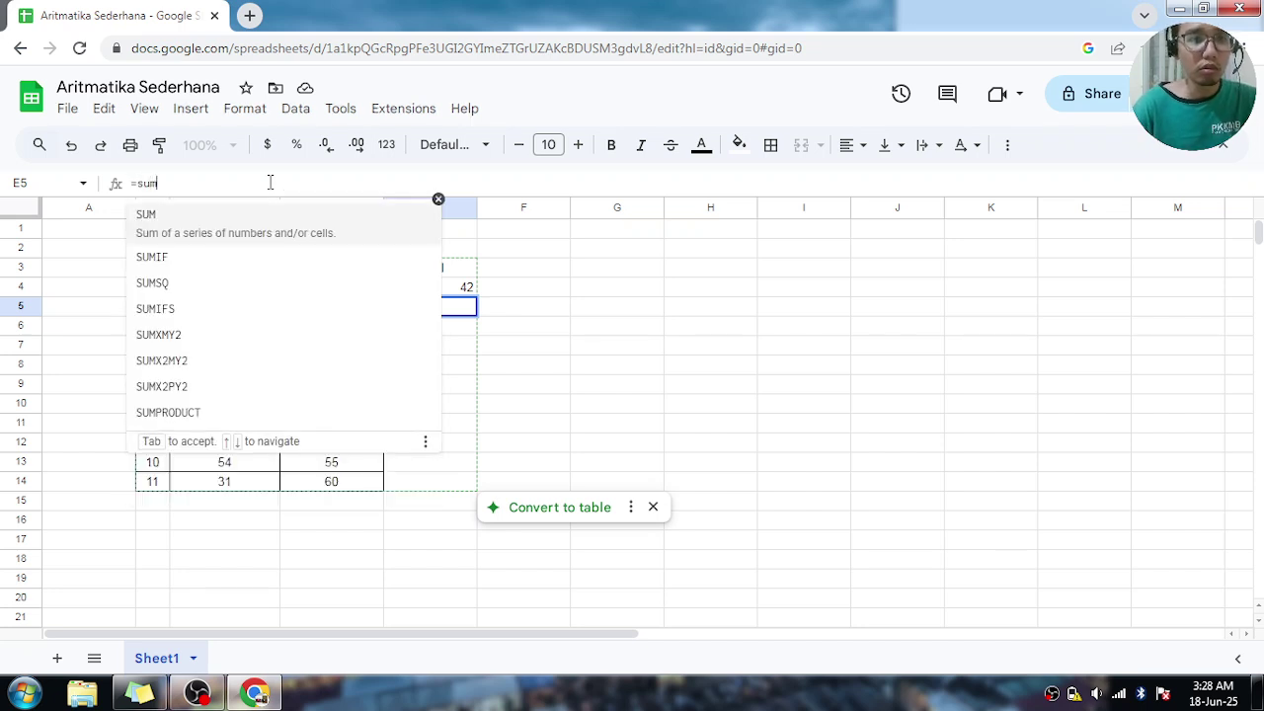
pyautogui.click(219, 223)
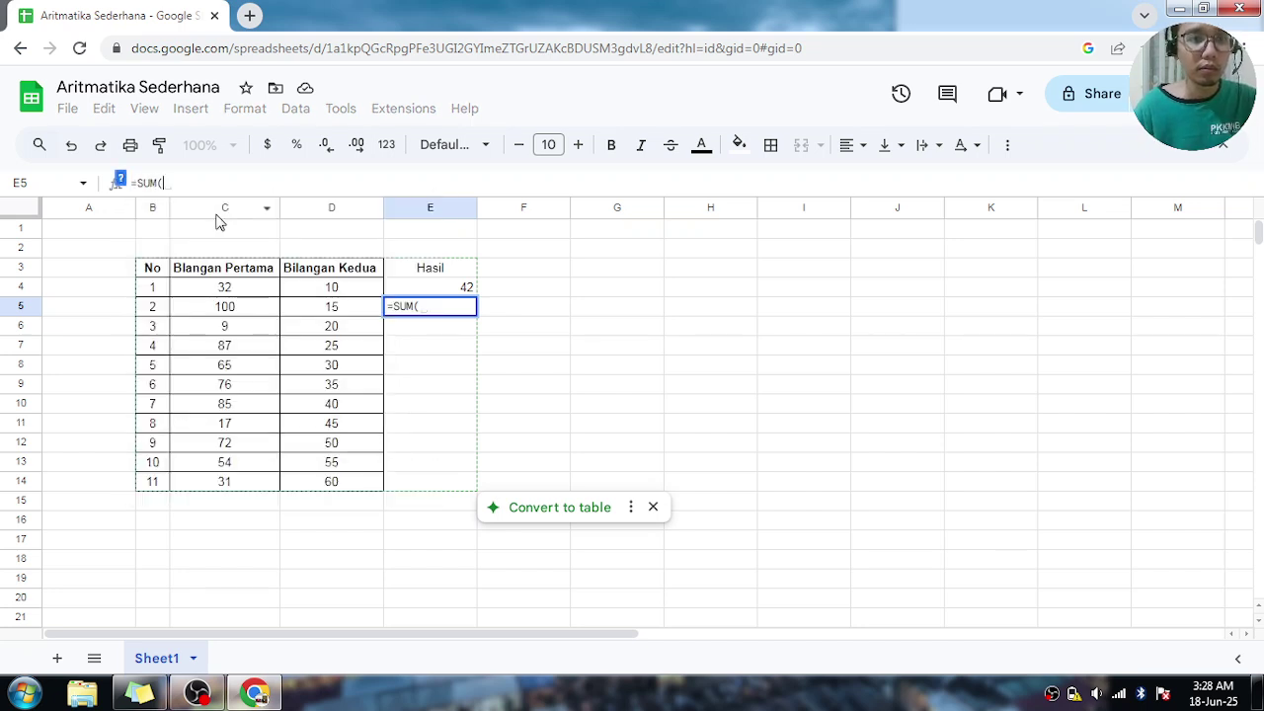
pyautogui.click(223, 312)
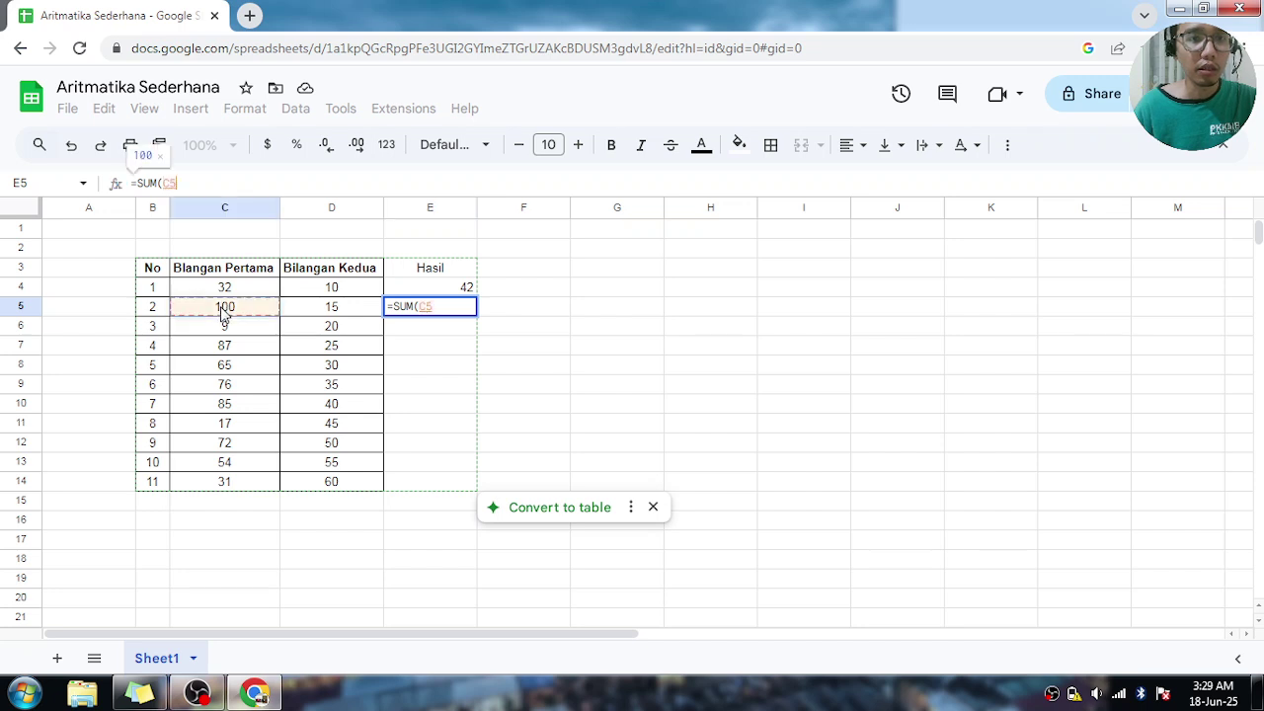
pyautogui.write('+')
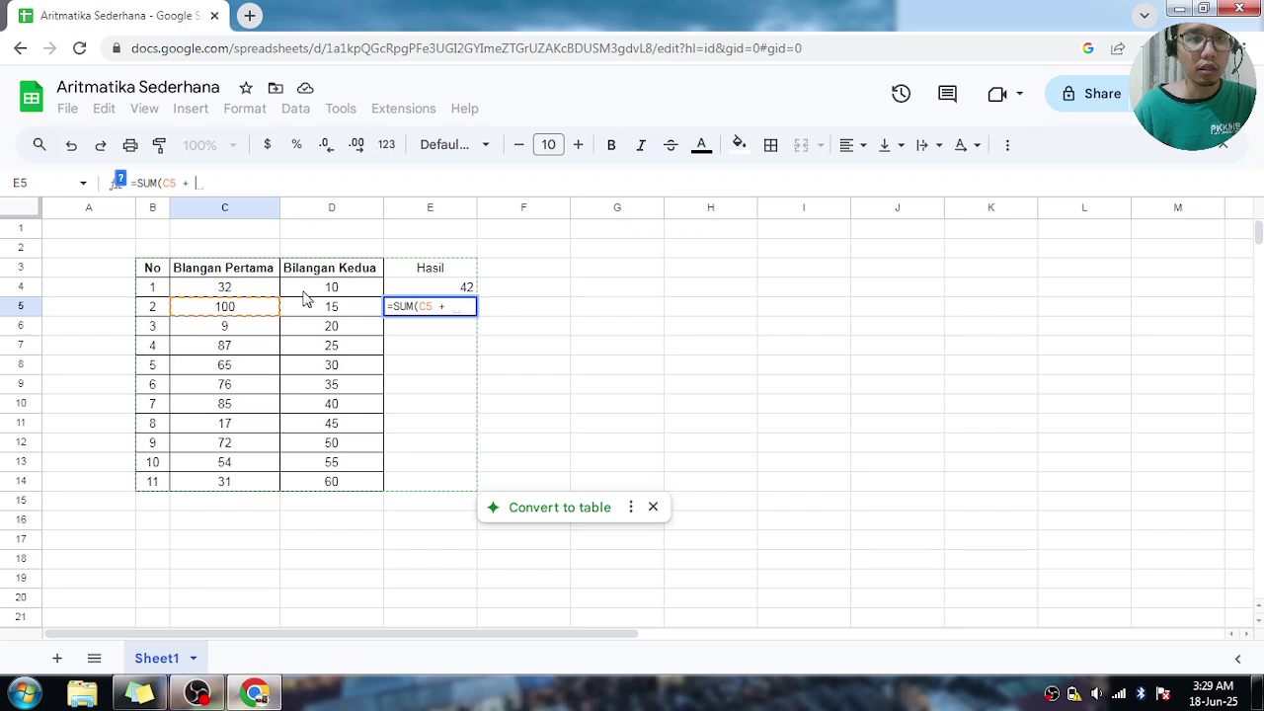
pyautogui.click(327, 313)
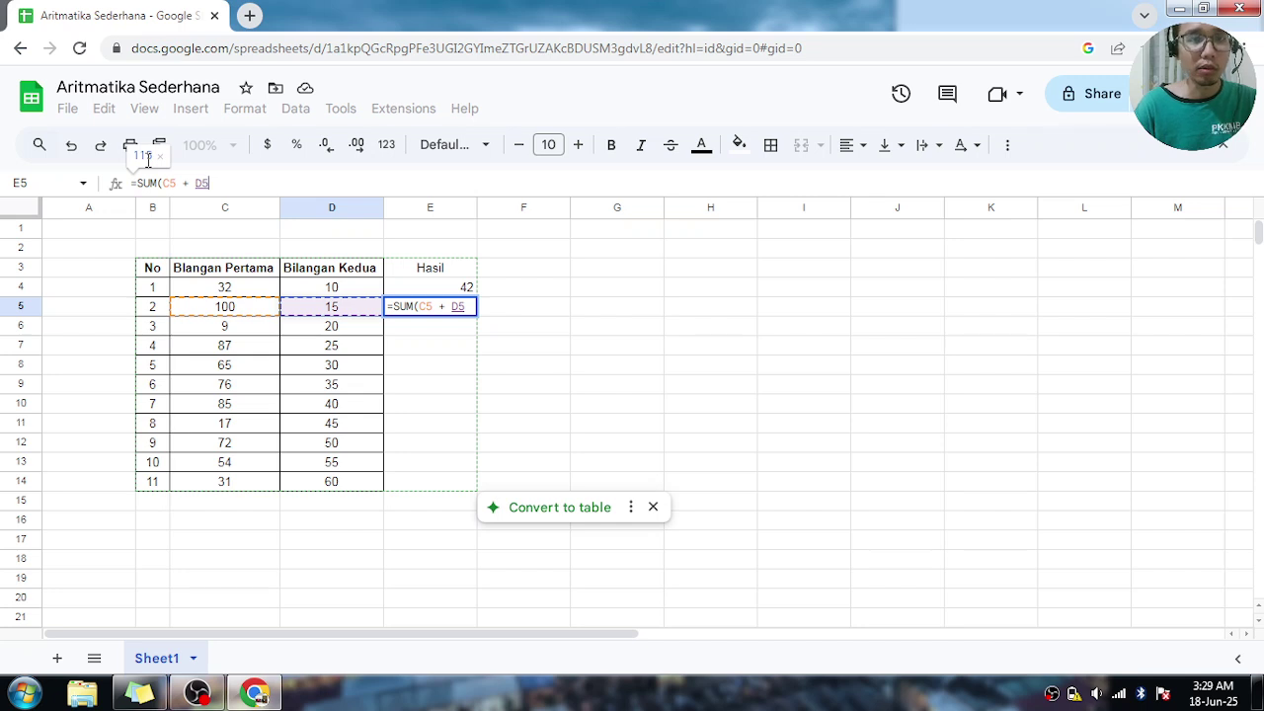
pyautogui.press('Return')
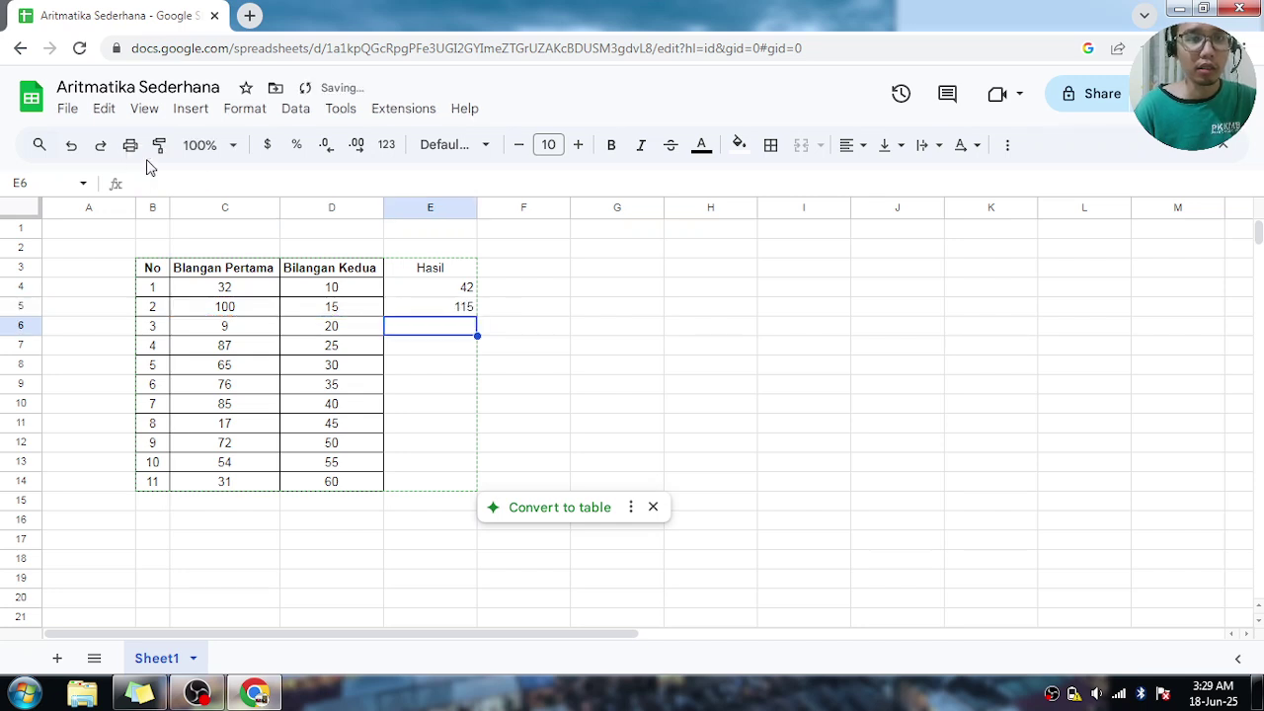
pyautogui.click(402, 313)
pyautogui.click(418, 288)
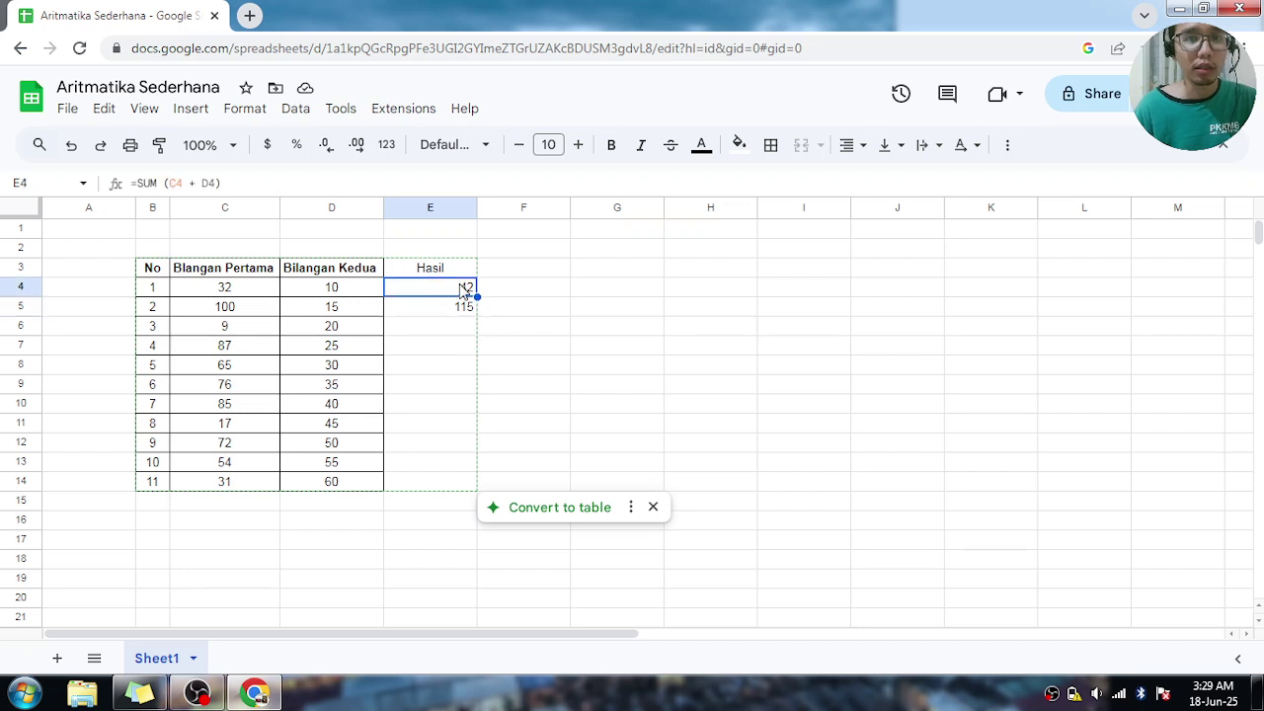
pyautogui.click(472, 310)
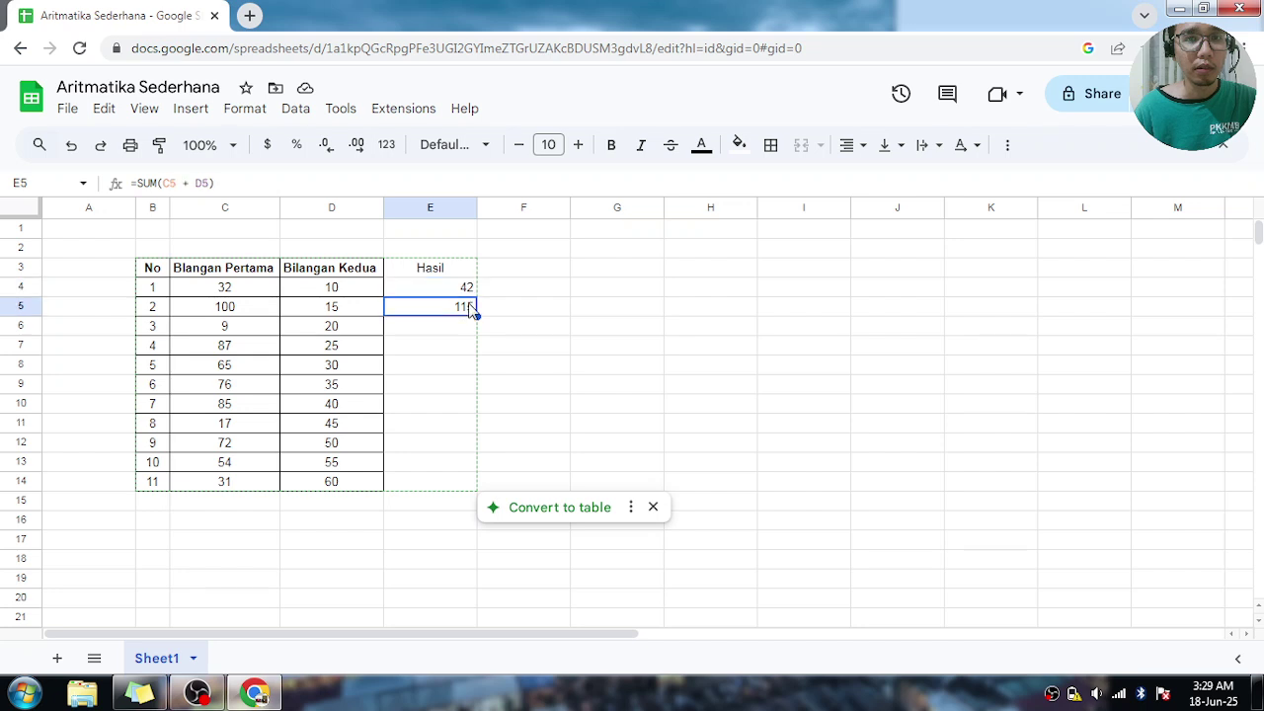
# Fill the sum formulas from E4:E5 down the Hasil column through cell E14
pyautogui.click(463, 290)
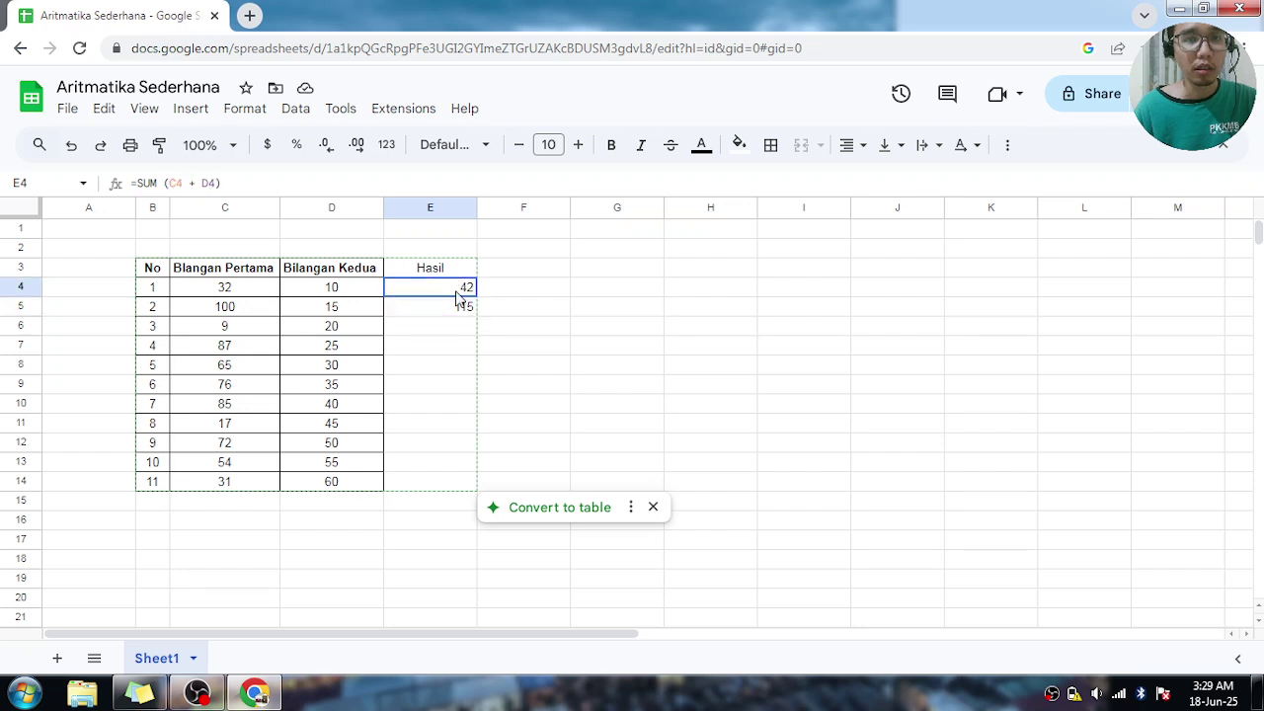
pyautogui.moveTo(461, 292); pyautogui.dragTo(465, 321)
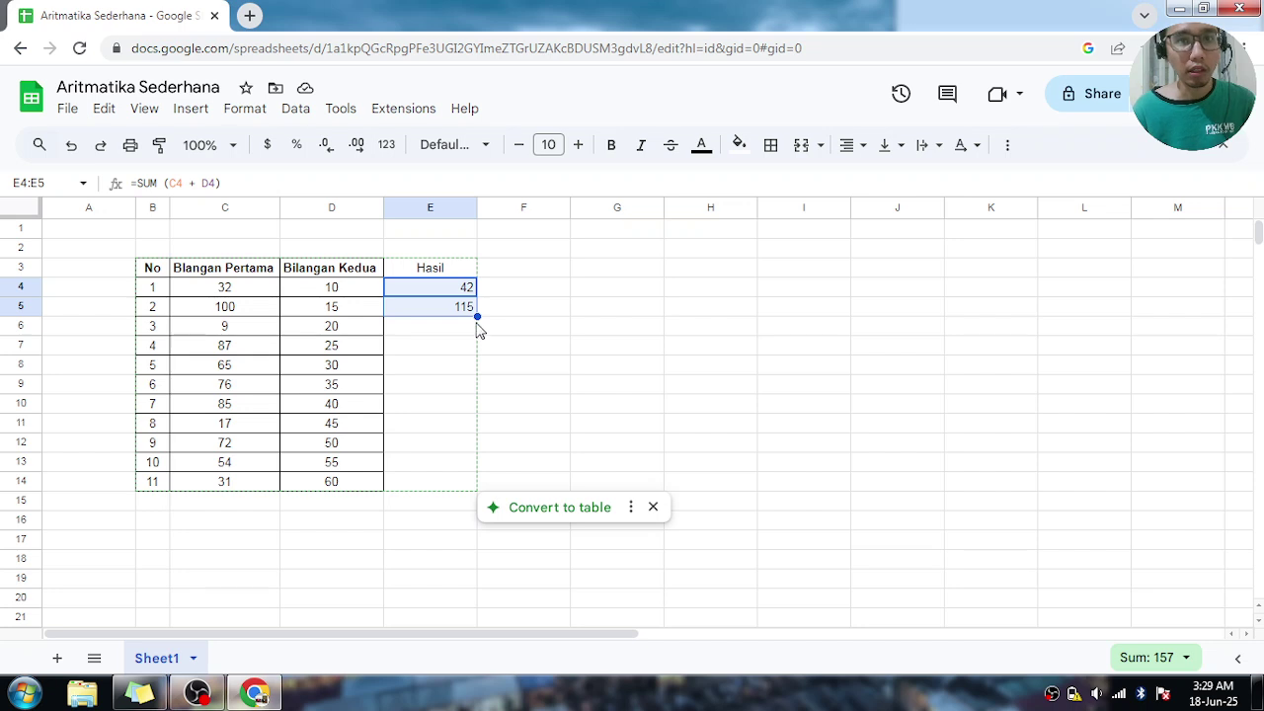
pyautogui.moveTo(477, 314); pyautogui.dragTo(472, 482)
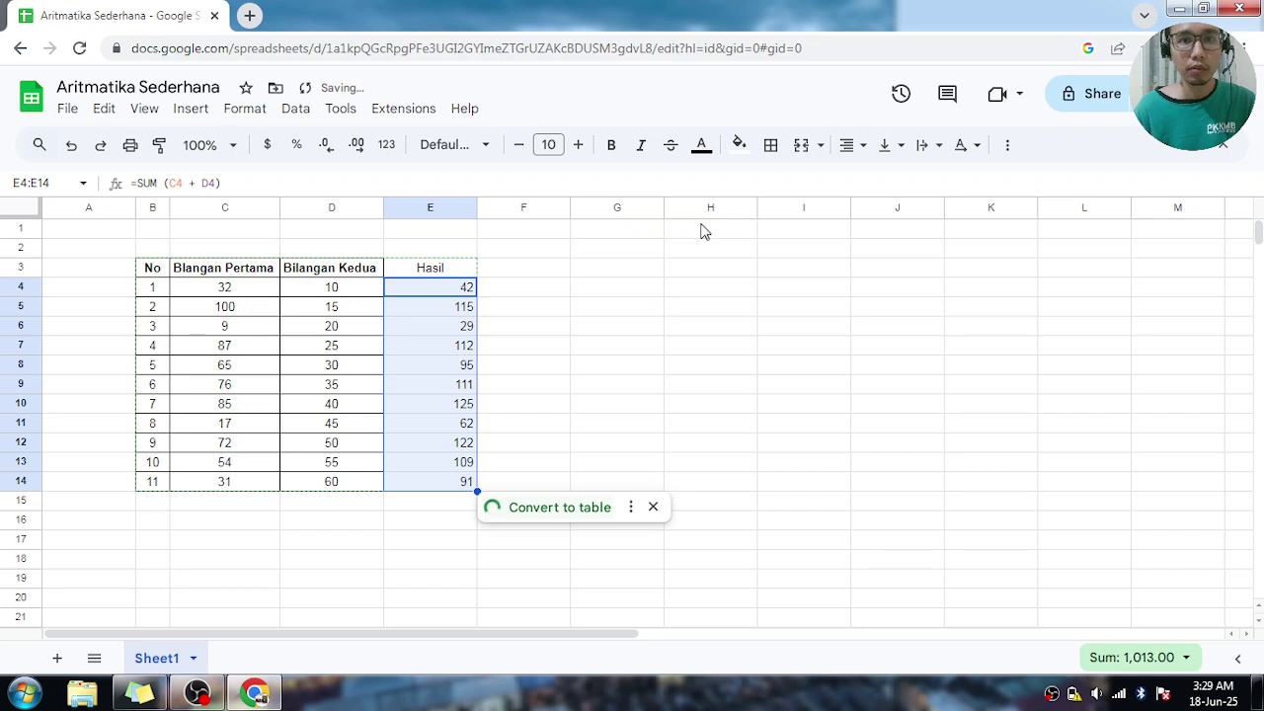
# Apply all borders to the Hasil results in E4:E14 and center them horizontally
pyautogui.click(770, 158)
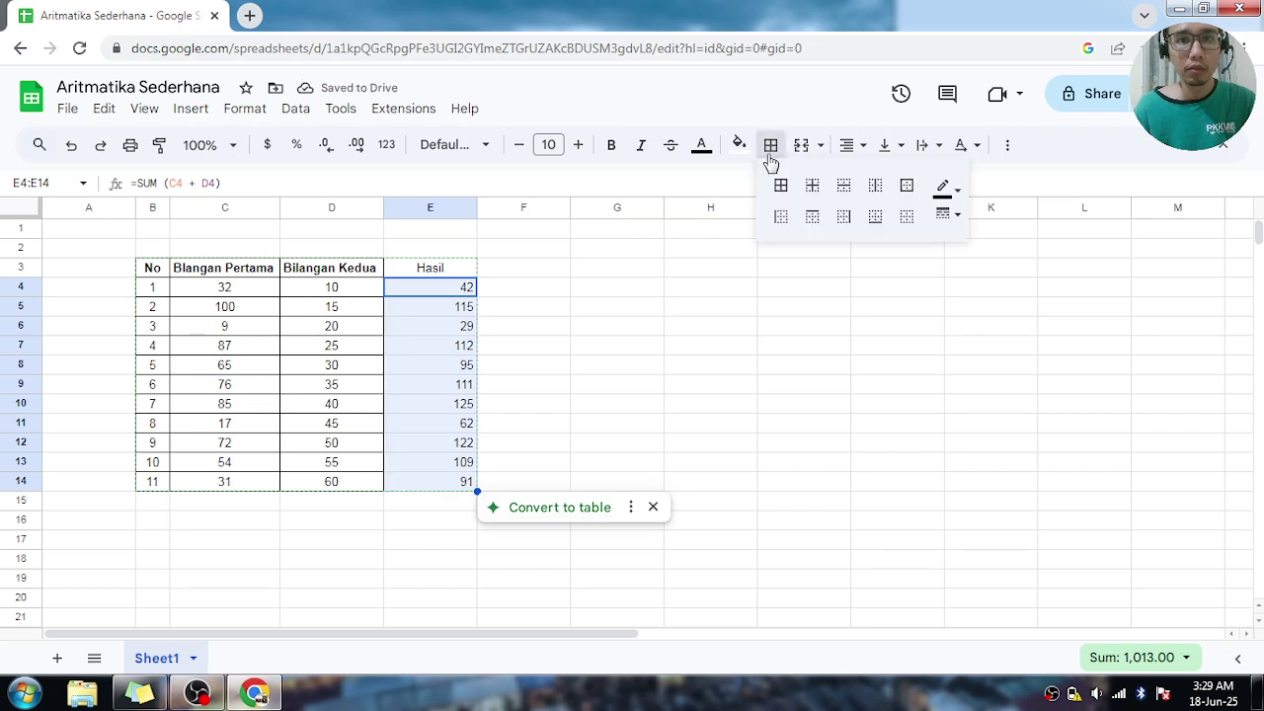
pyautogui.click(781, 192)
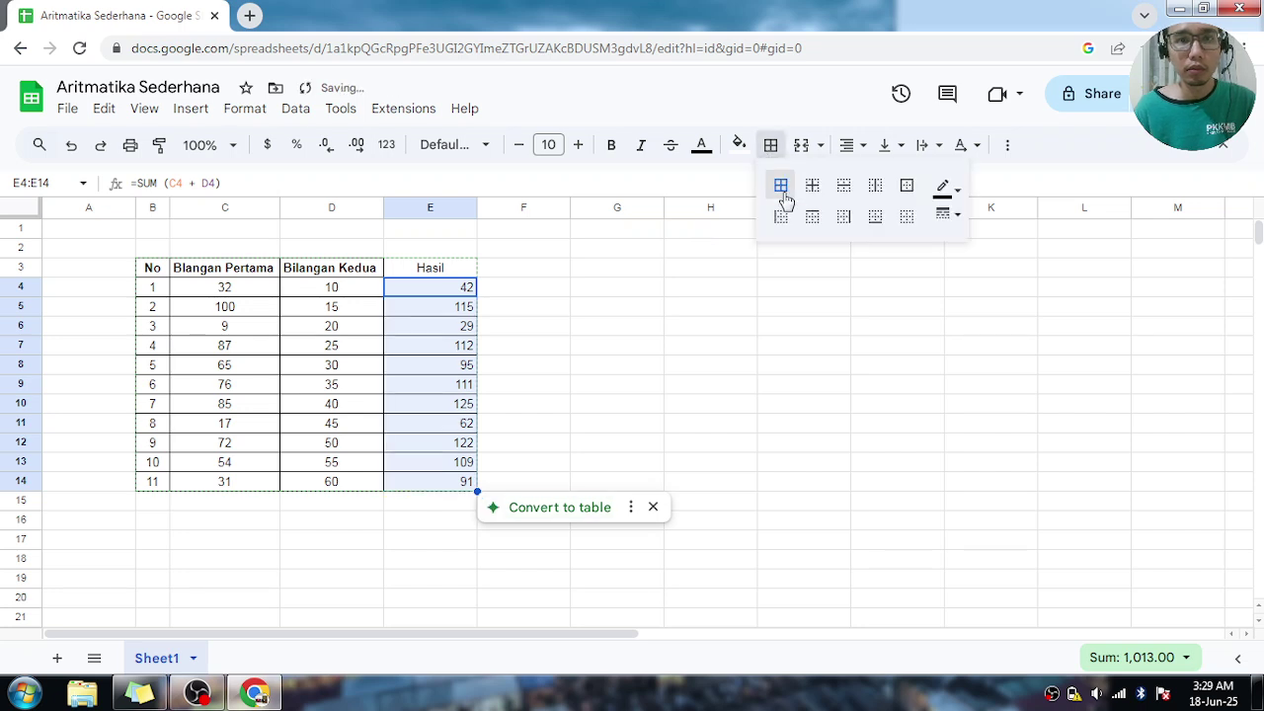
pyautogui.click(857, 145)
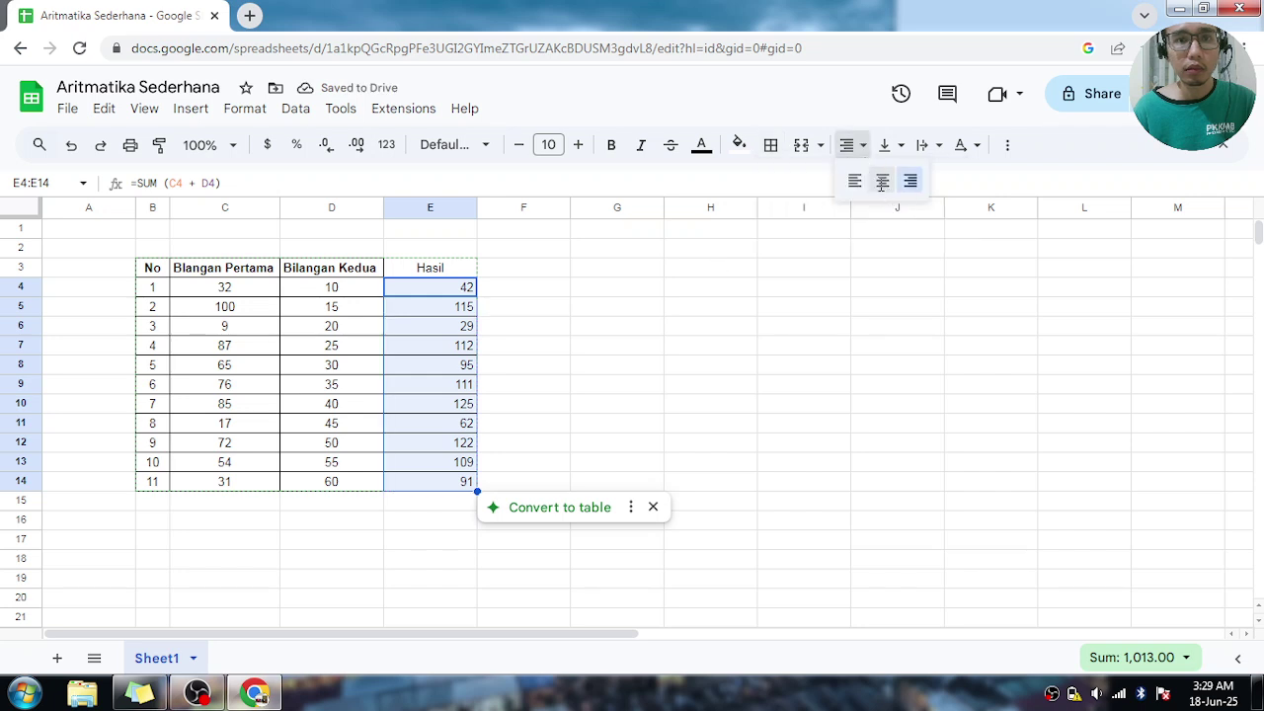
pyautogui.click(883, 181)
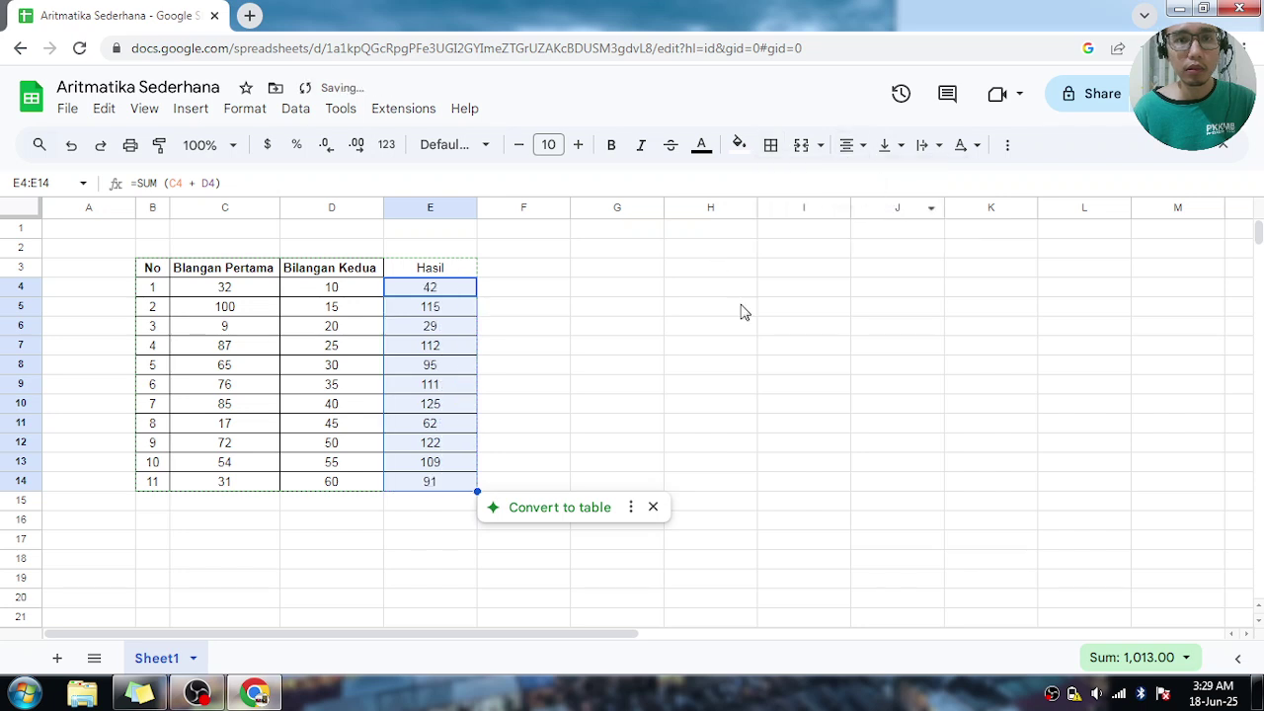
pyautogui.click(585, 350)
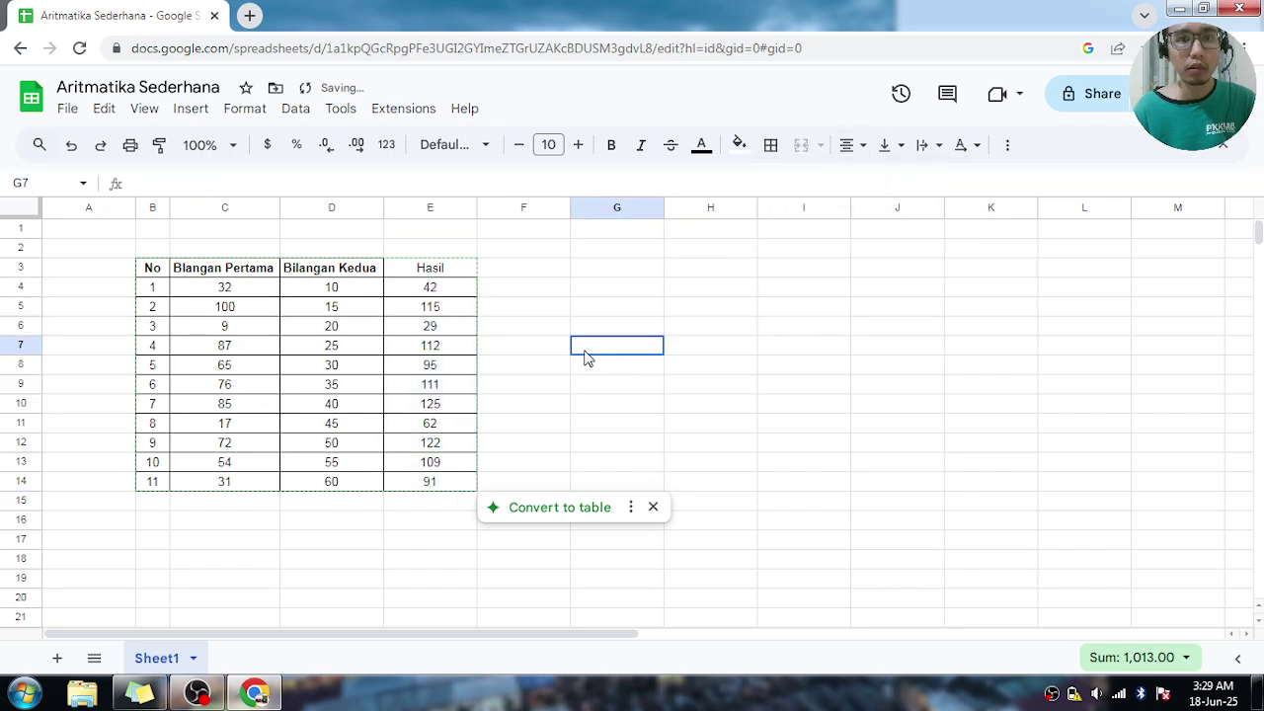
# Apply all borders to the Hasil header in cell E3
pyautogui.click(460, 268)
pyautogui.click(771, 148)
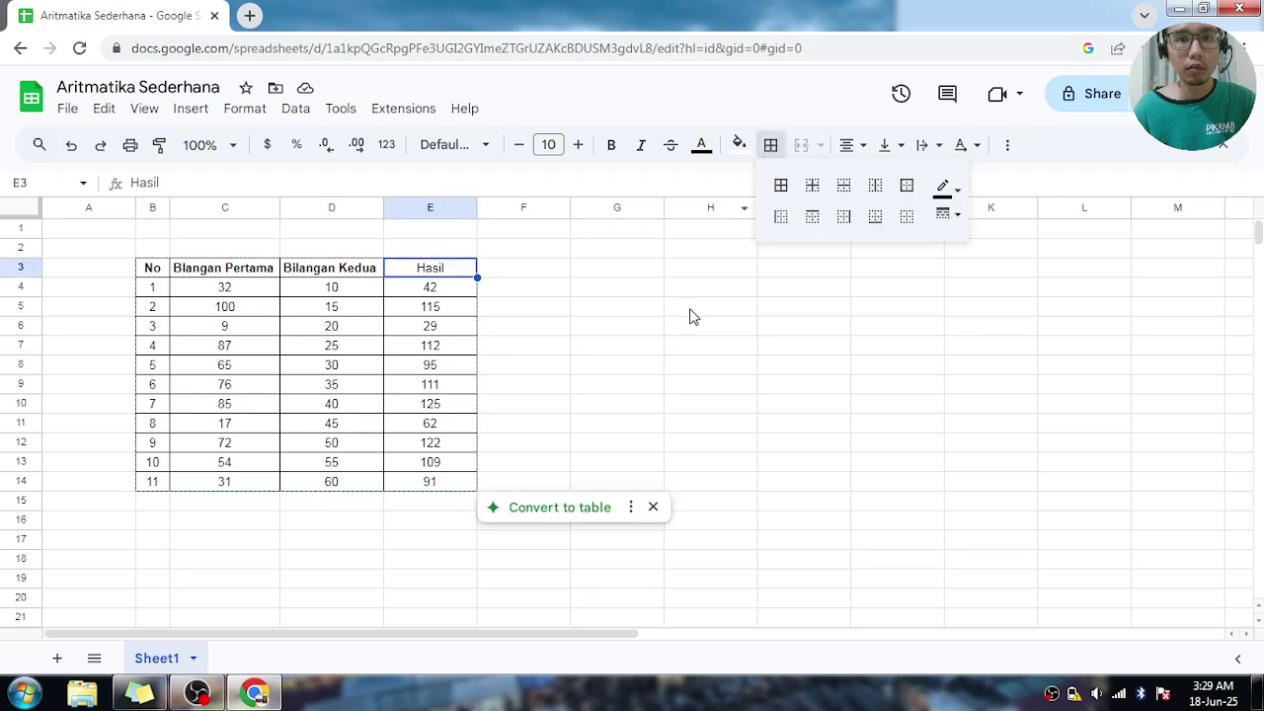
pyautogui.click(672, 327)
pyautogui.click(457, 273)
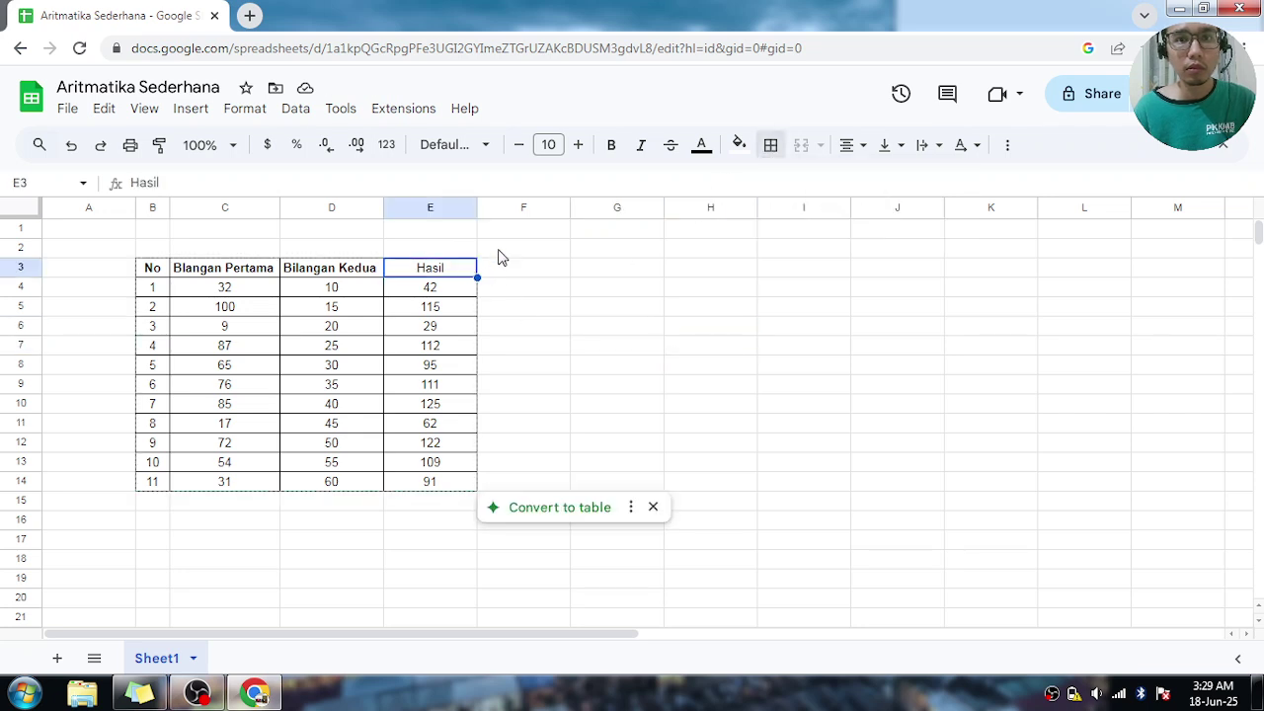
pyautogui.click(771, 147)
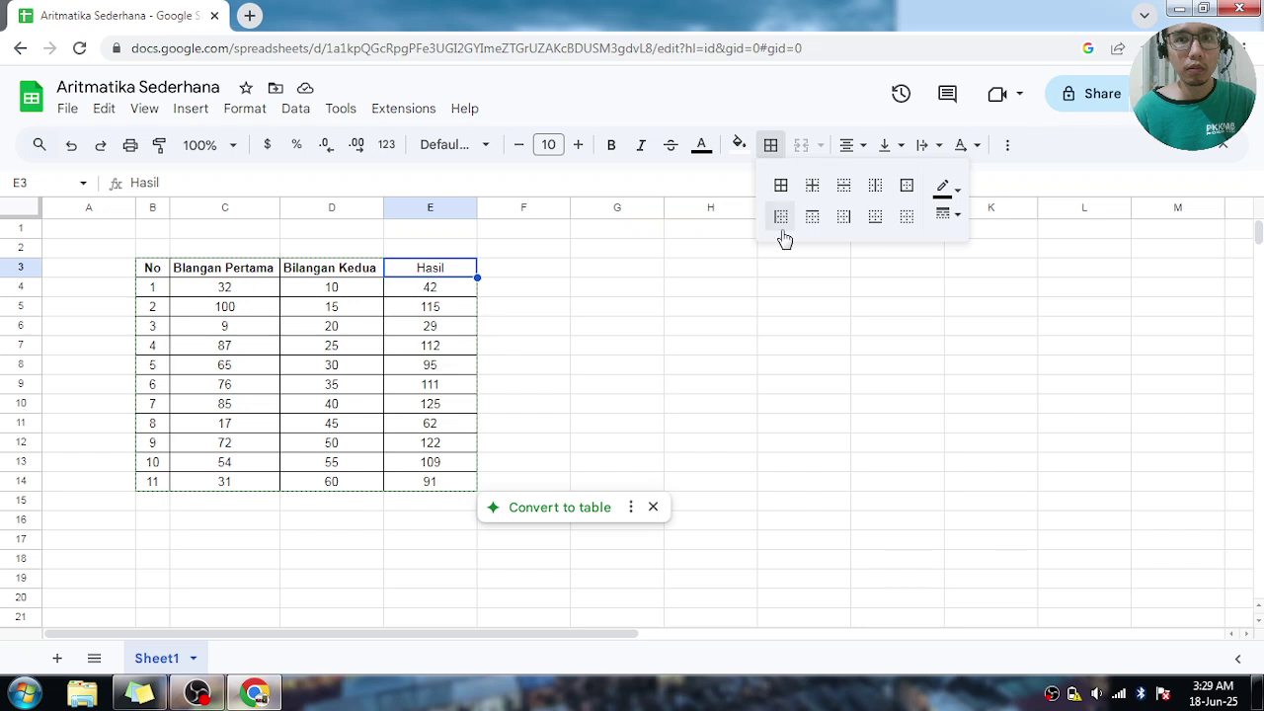
pyautogui.click(780, 186)
pyautogui.click(604, 313)
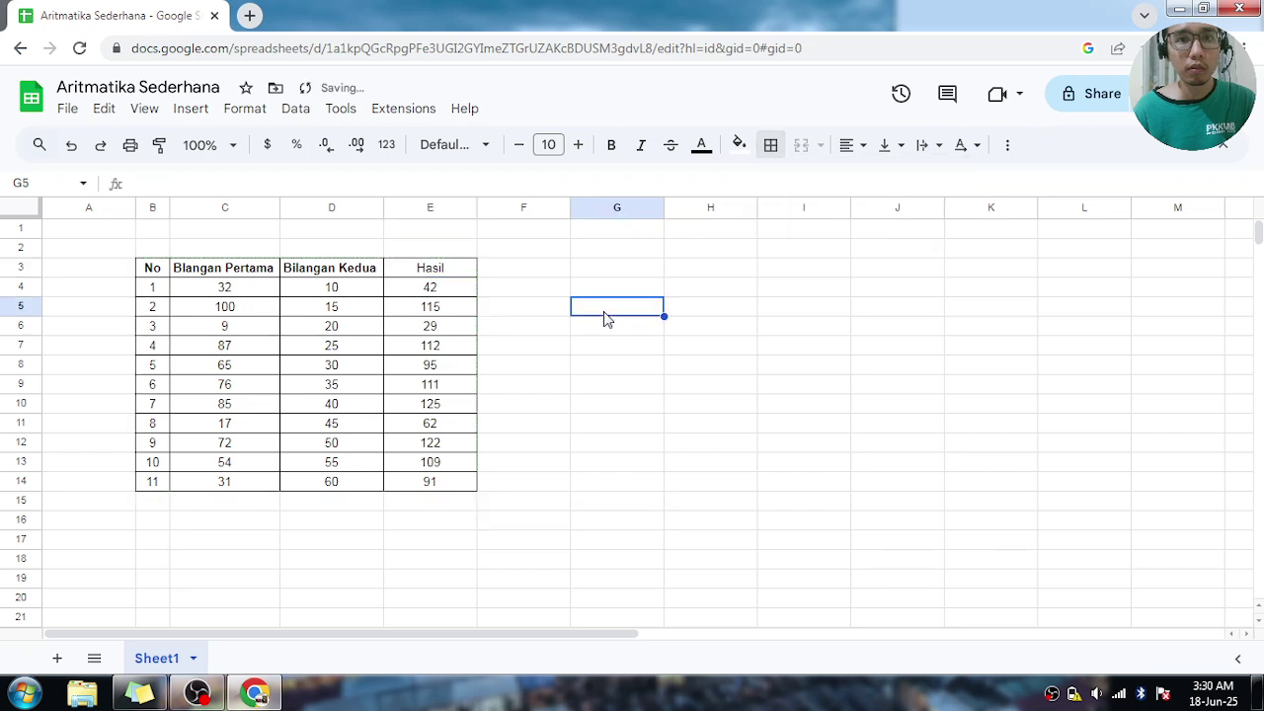
# Make the Hasil header in cell E3 bold
pyautogui.click(462, 271)
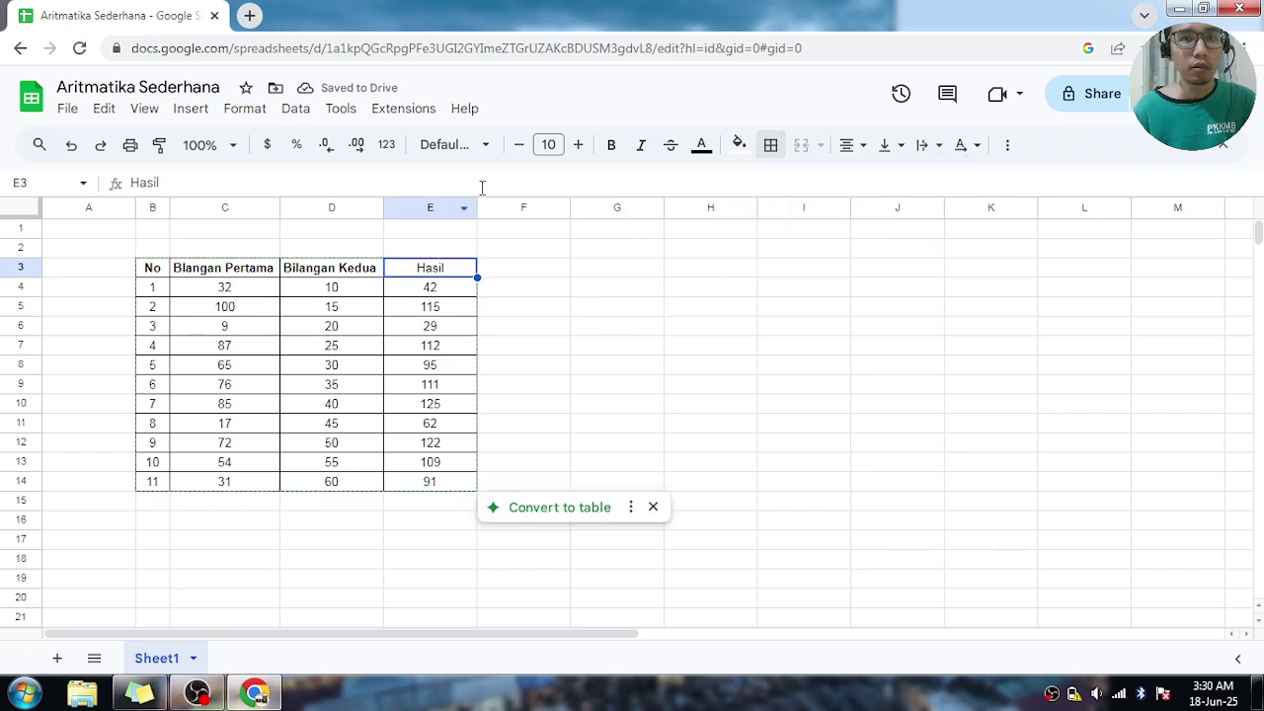
pyautogui.click(613, 146)
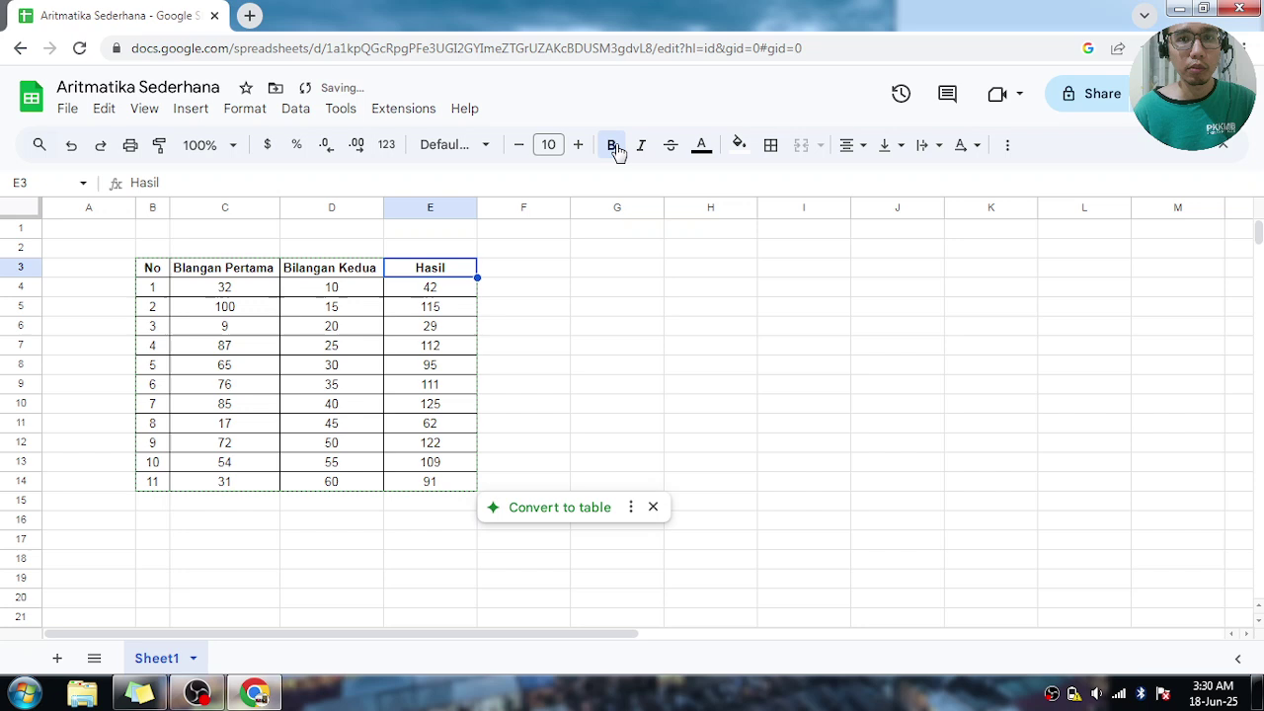
pyautogui.click(590, 269)
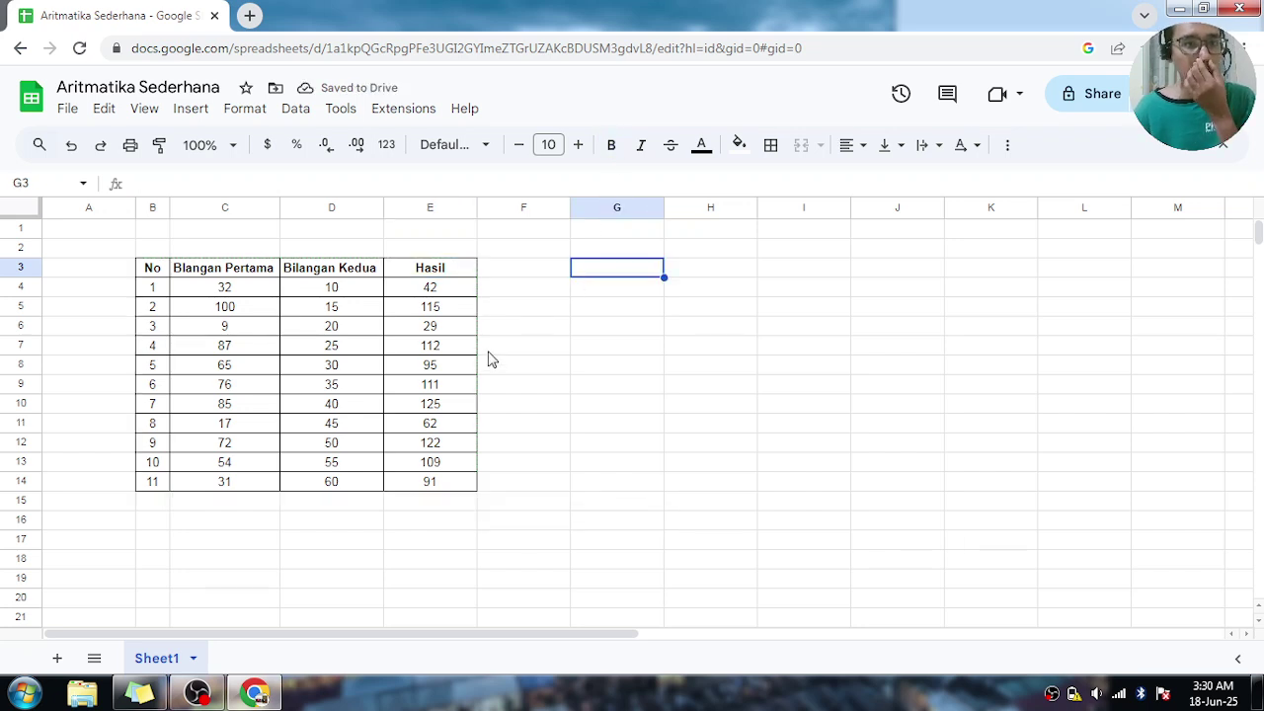
# Rename the sheet Sheet1 as Penjumlahan
pyautogui.doubleClick(166, 662)
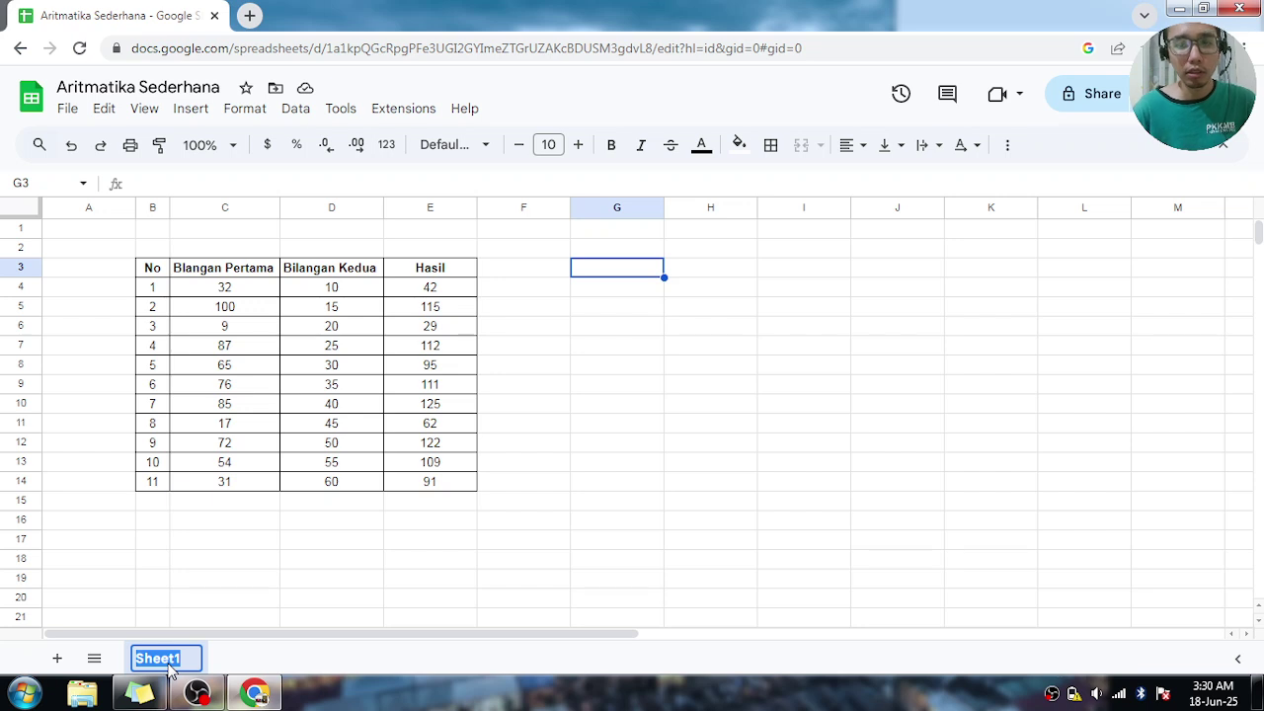
pyautogui.press('BackSpace')
pyautogui.write('Penju')
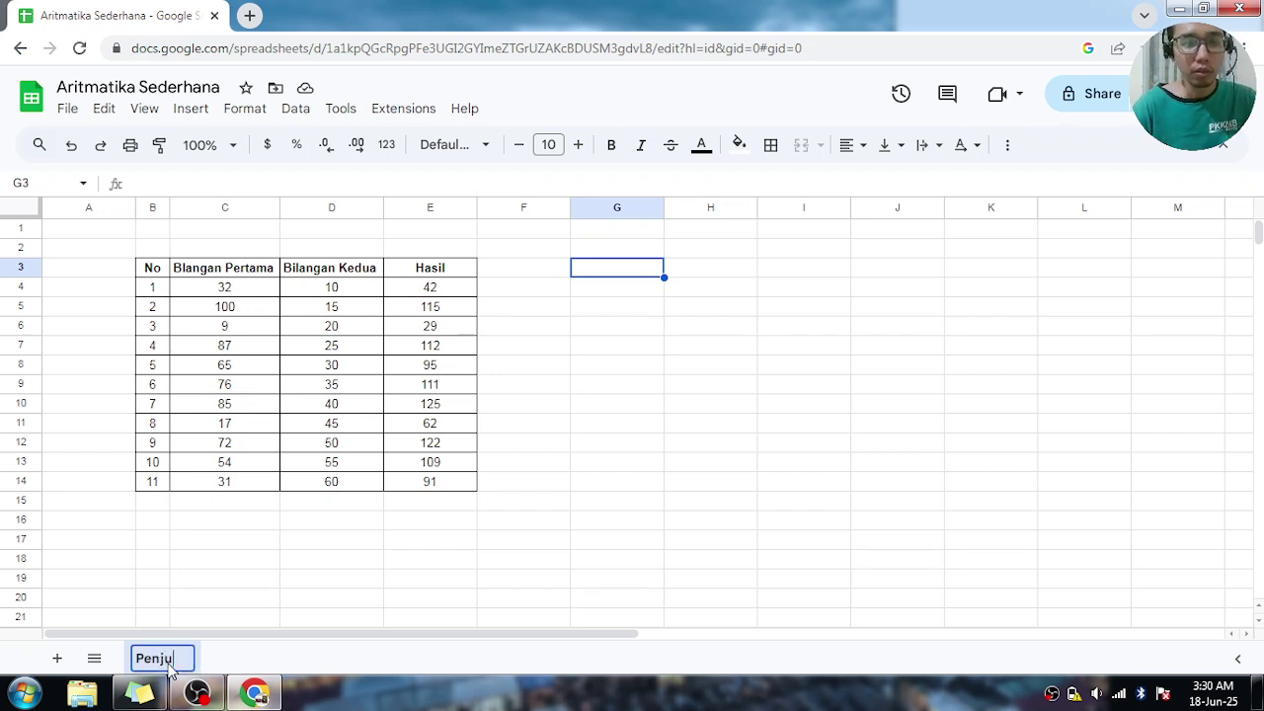
pyautogui.write('mlahan')
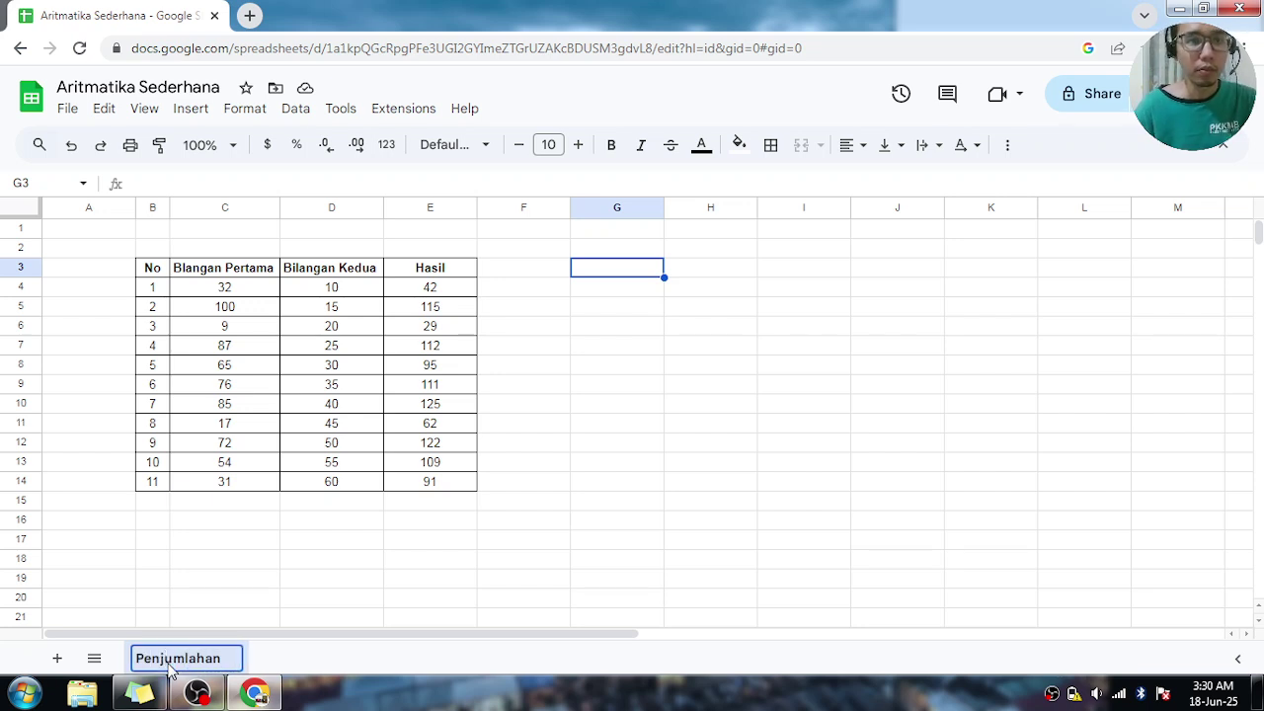
pyautogui.click(320, 551)
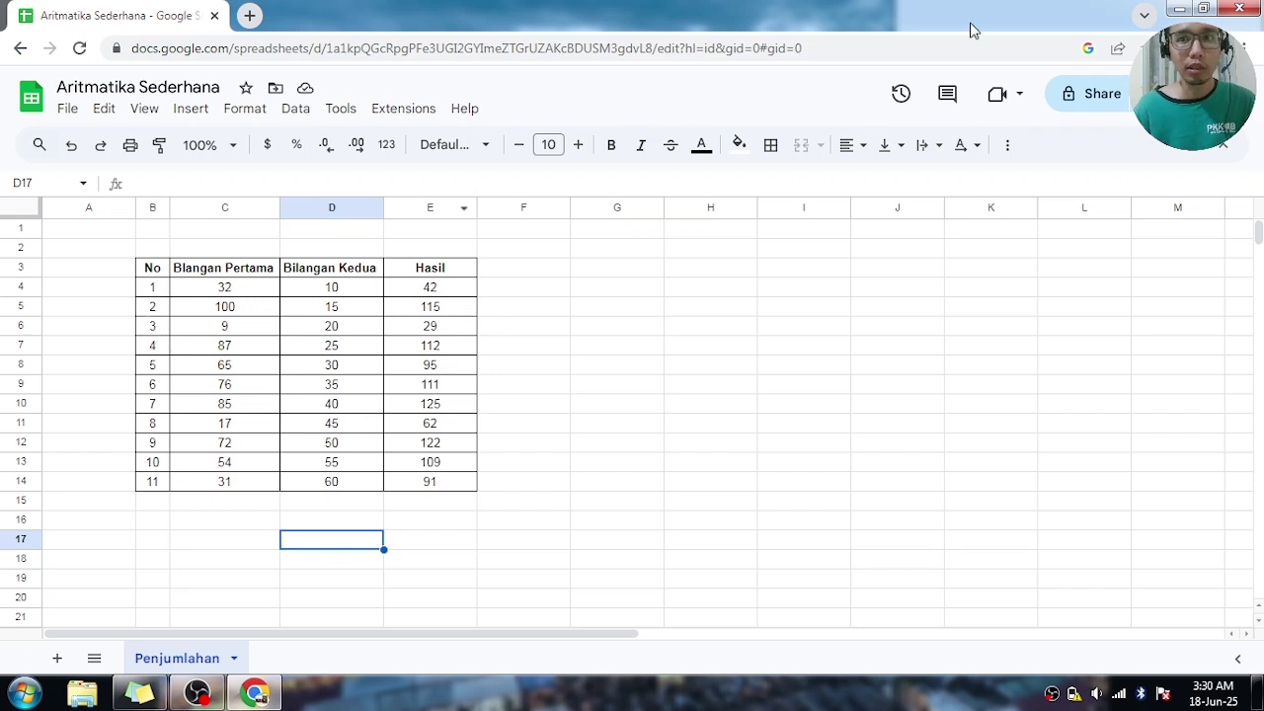
pyautogui.click(1177, 12)
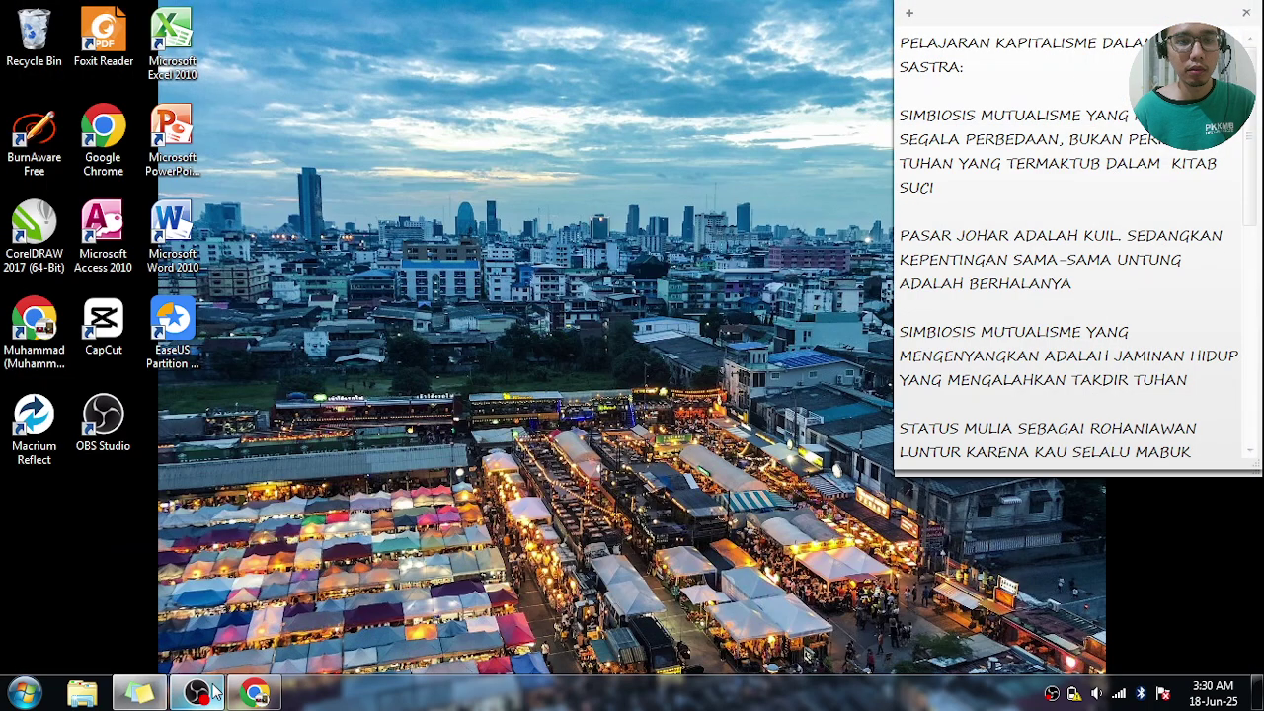
pyautogui.click(213, 692)
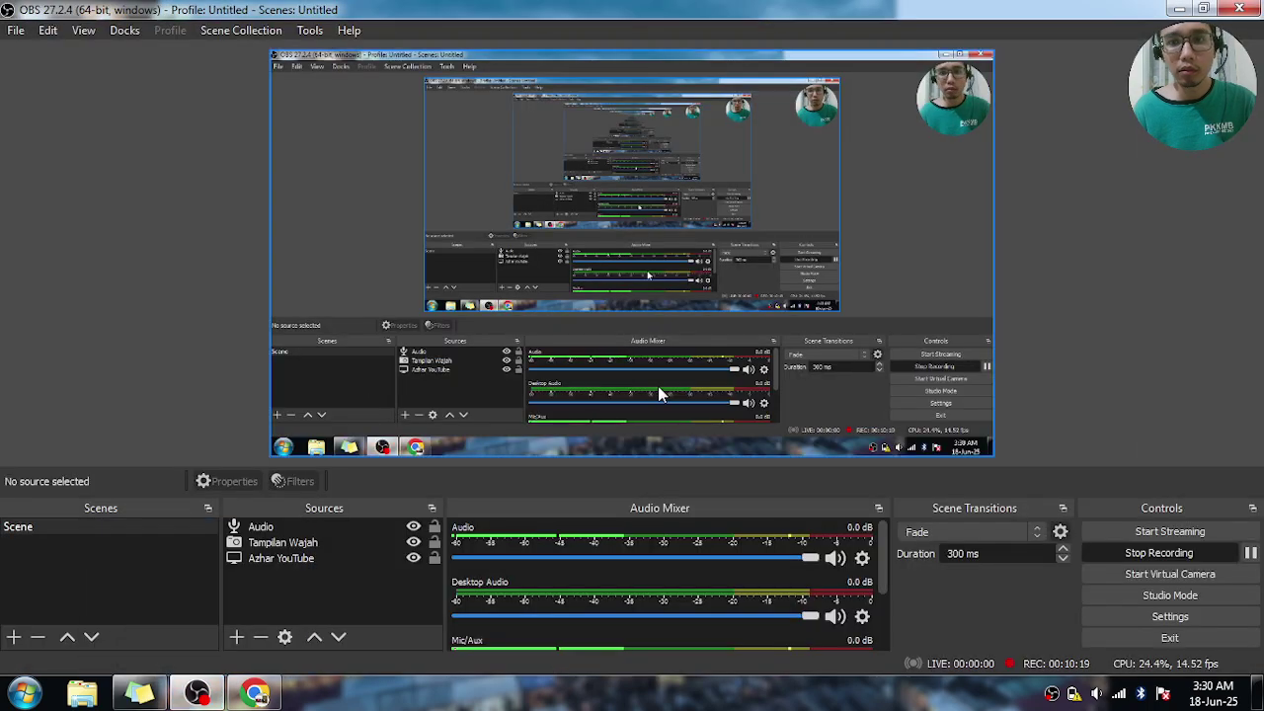